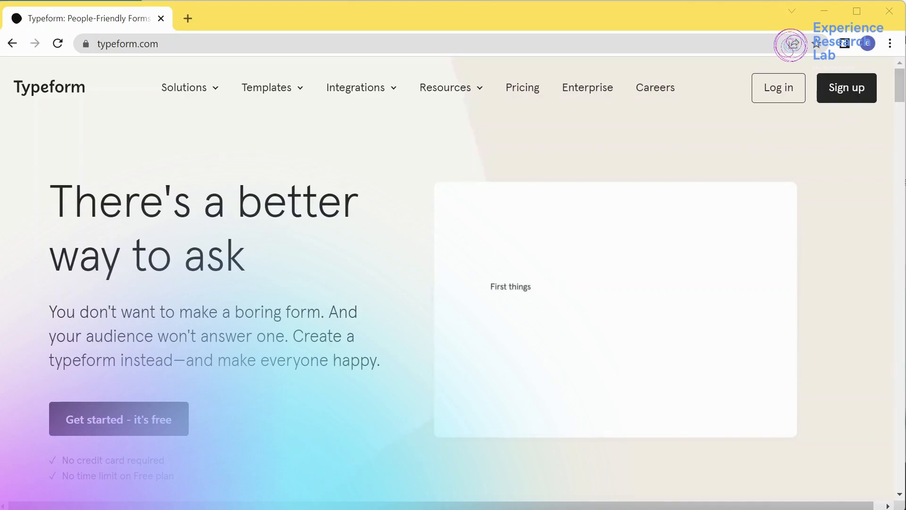
# Step: Log in and look through the demographic survey's questions on birth country, spoken language, household size and travel to school
pyautogui.click(773, 89)
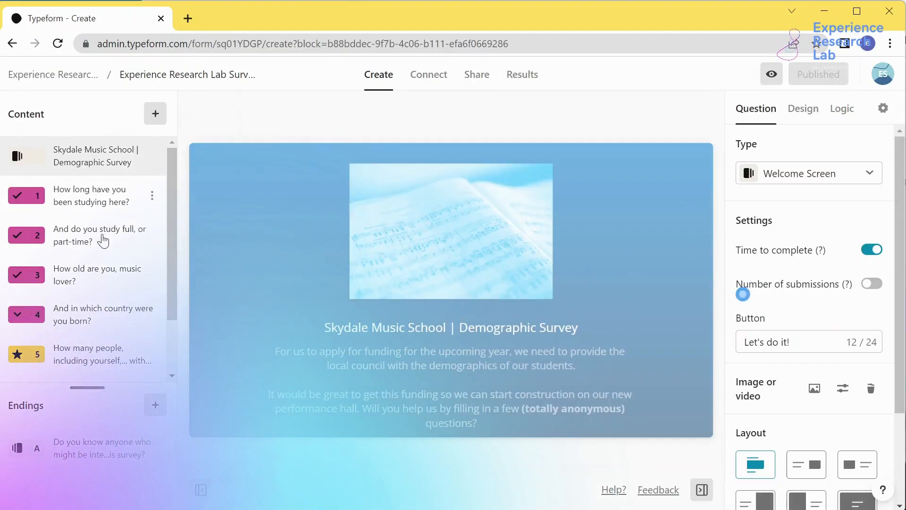
pyautogui.scroll(-2, 103, 240)
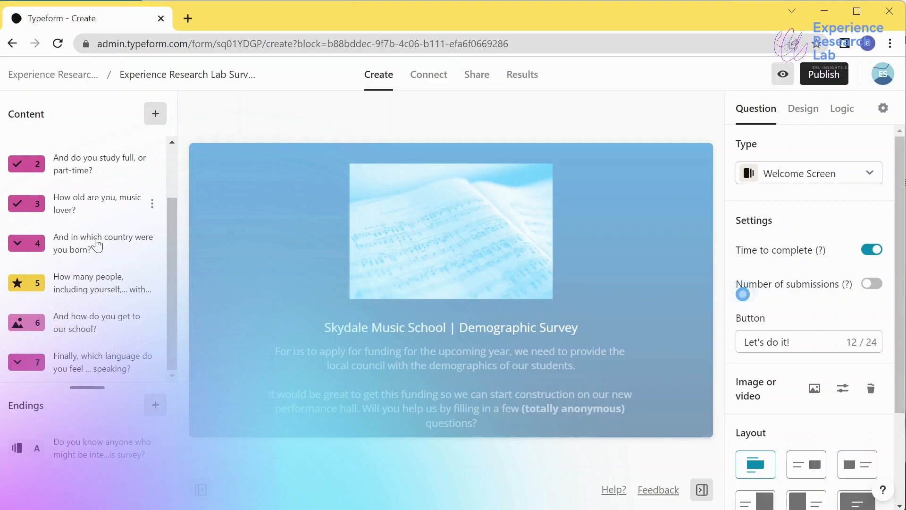
pyautogui.click(91, 253)
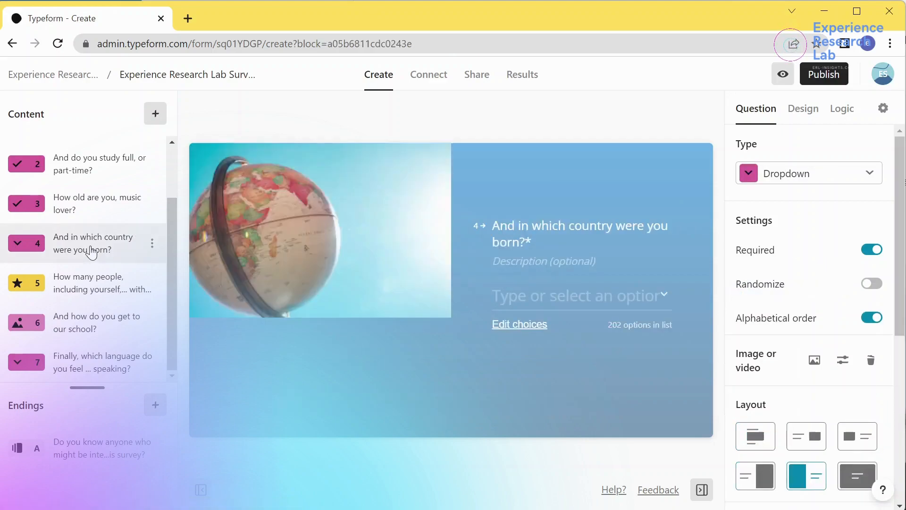
pyautogui.click(73, 366)
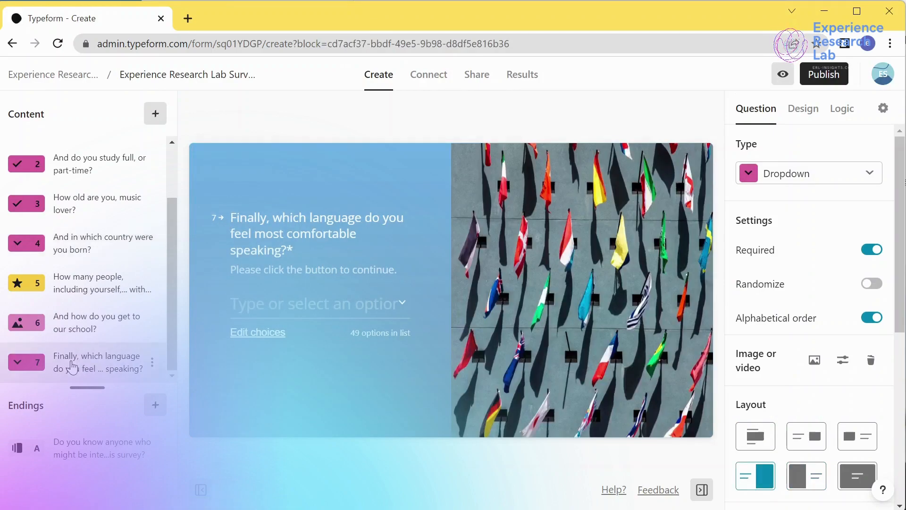
pyautogui.click(99, 283)
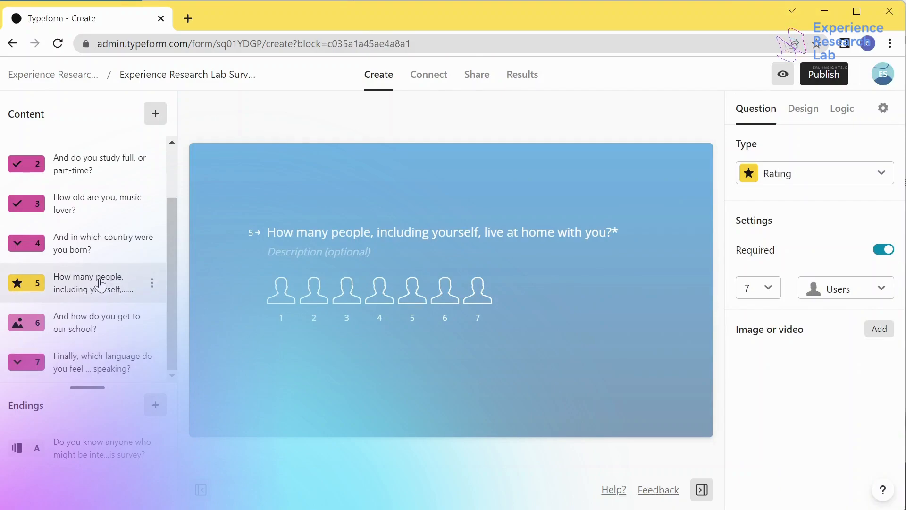
pyautogui.click(83, 336)
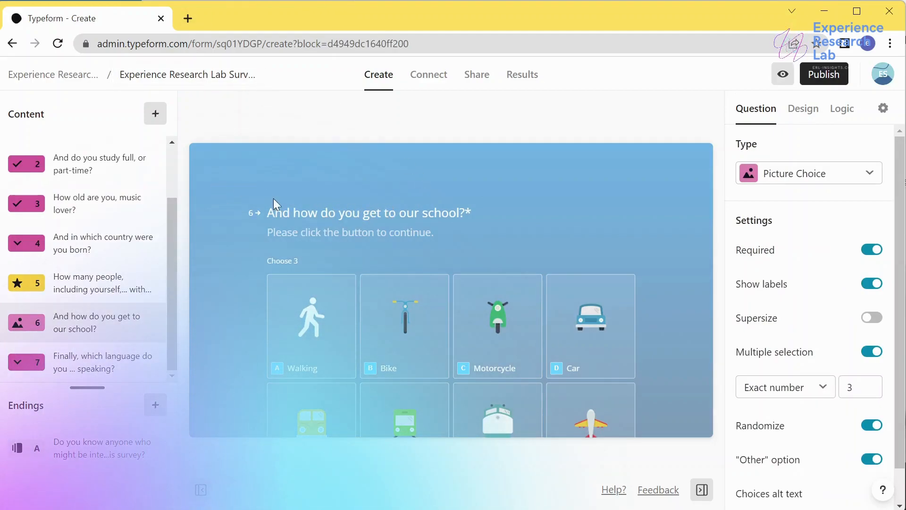
# Step: Add a Legal question reading "Your participation in this study is voluntary. You are free to drop off any time, without any reason and cost."
pyautogui.click(157, 116)
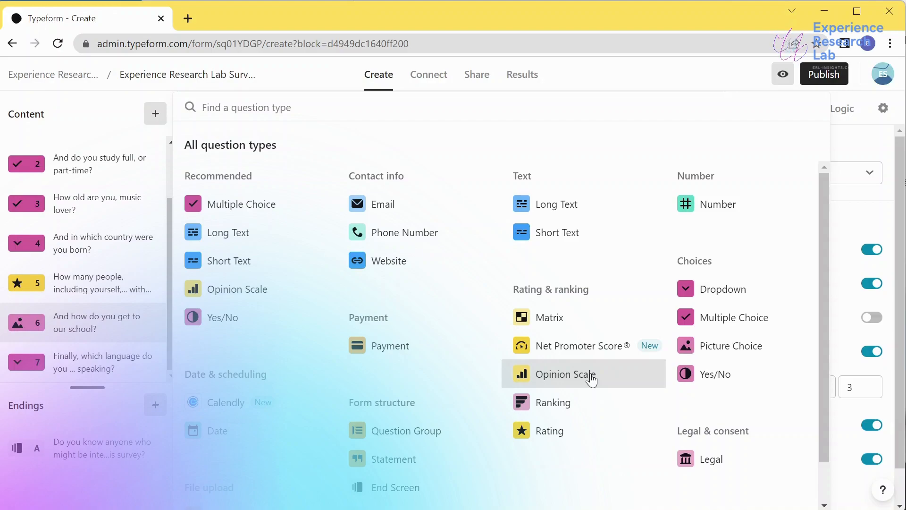
pyautogui.click(707, 468)
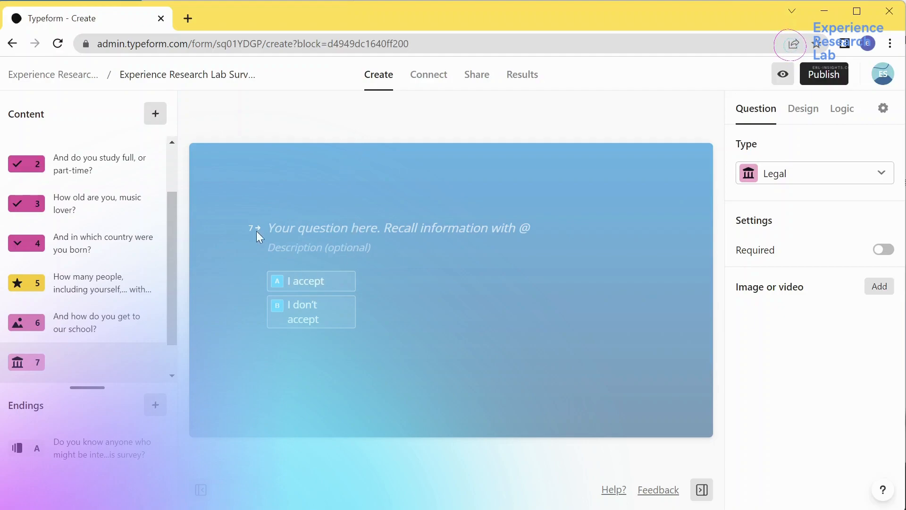
pyautogui.click(274, 223)
pyautogui.write('You')
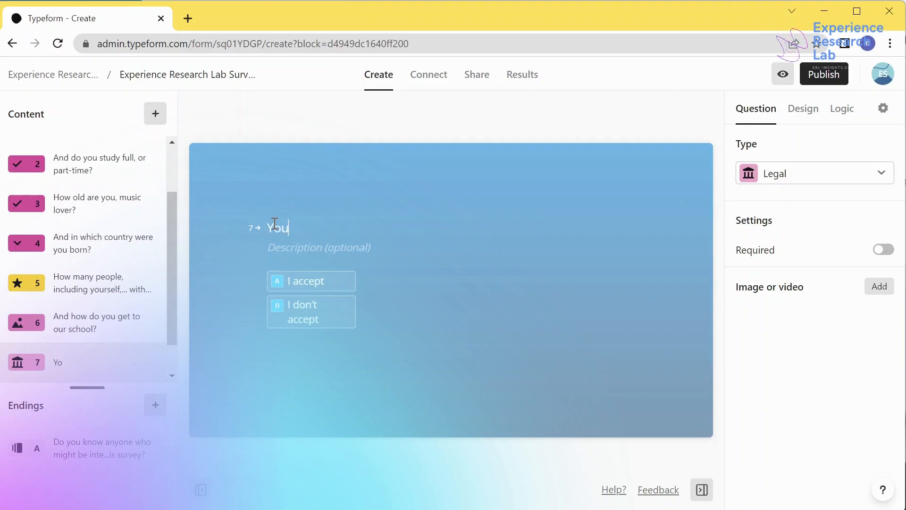
pyautogui.write('r participation ')
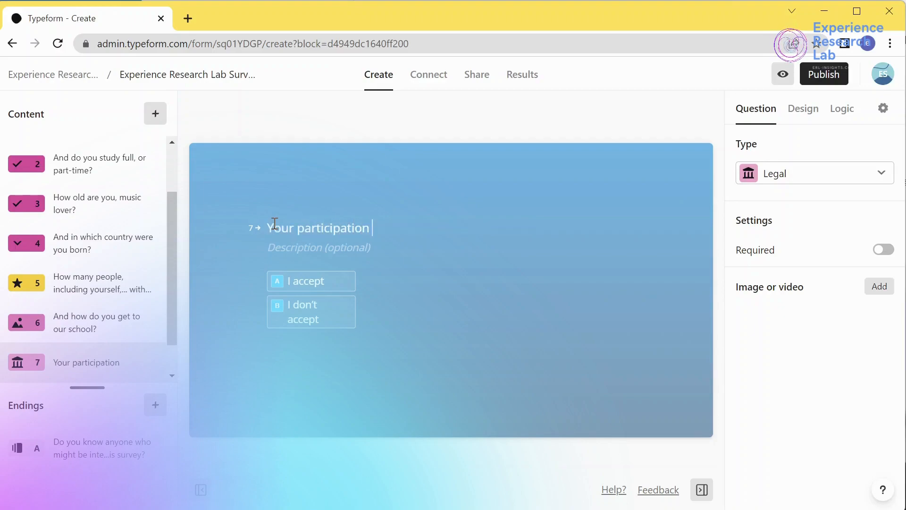
pyautogui.write('in this study')
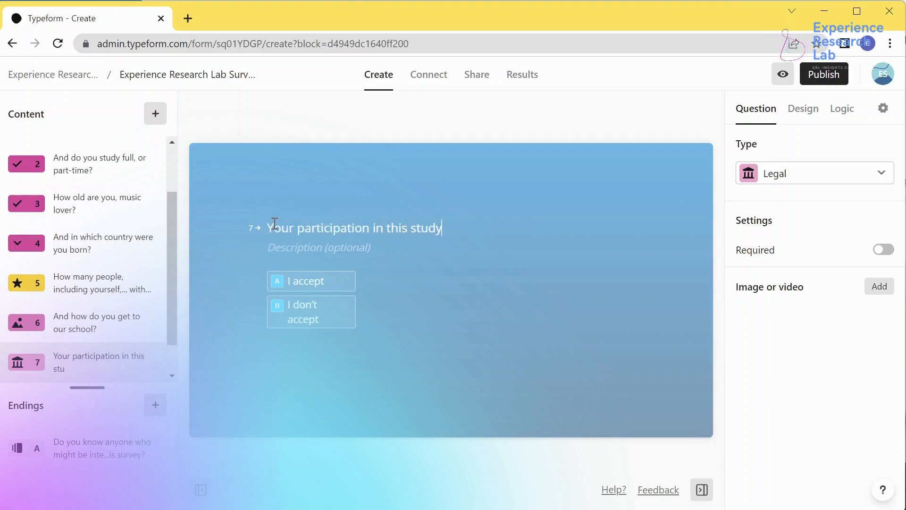
pyautogui.write(' is volun')
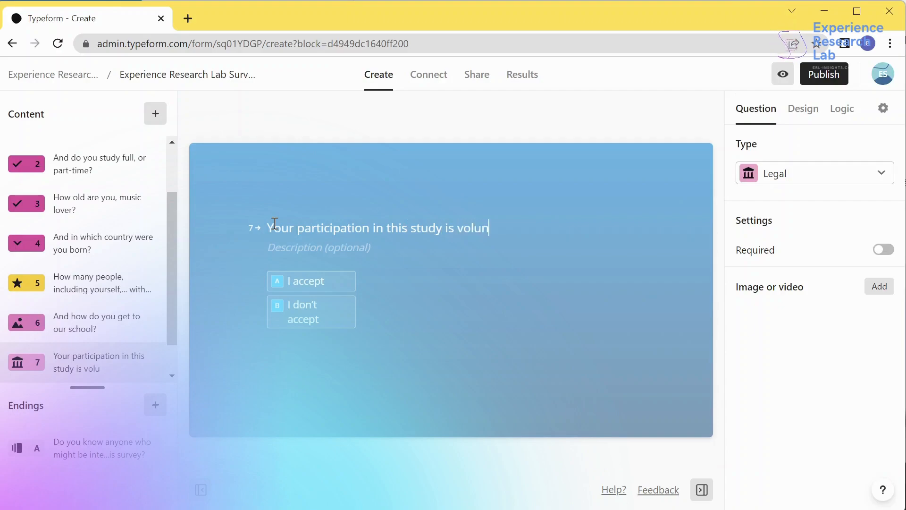
pyautogui.write('tary. You are free')
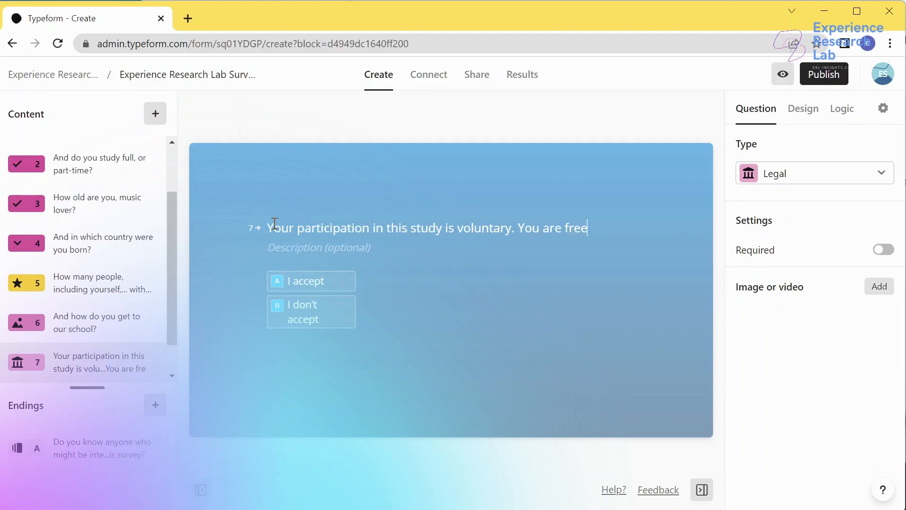
pyautogui.write(' to drop off ')
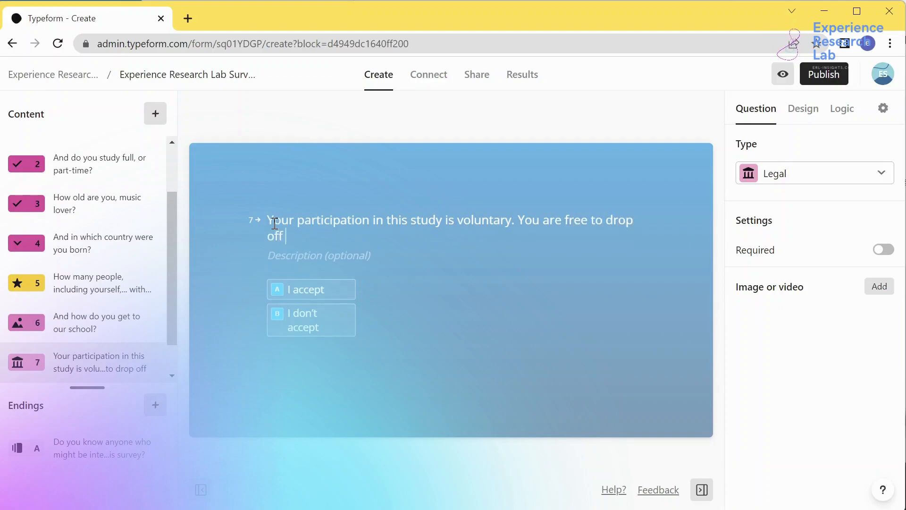
pyautogui.write('any time')
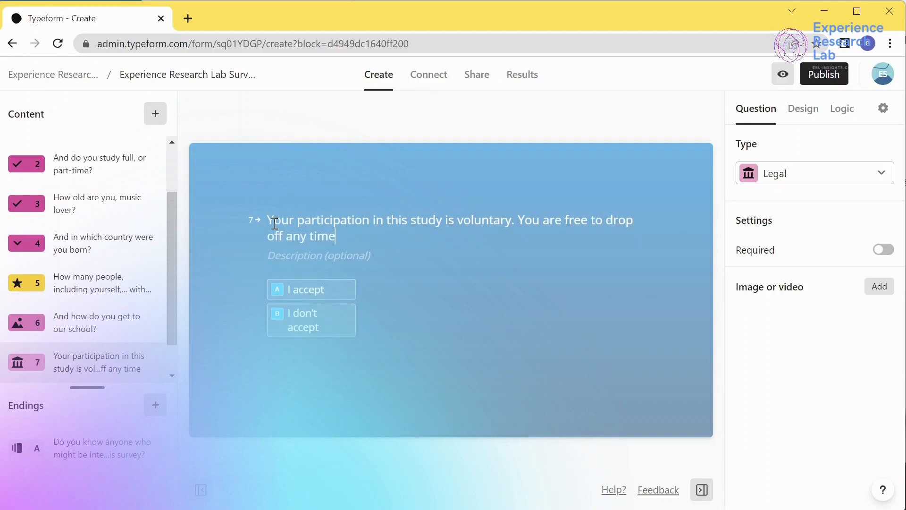
pyautogui.write(', without')
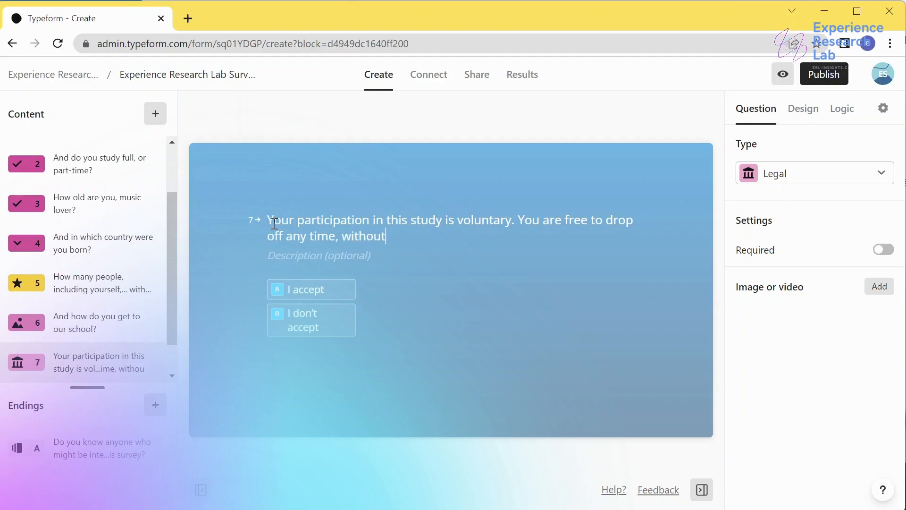
pyautogui.write(' any reason and ')
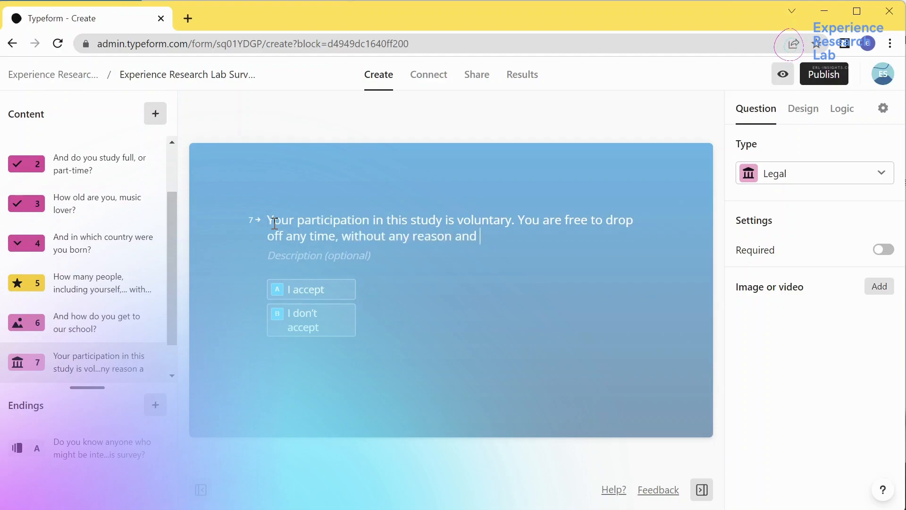
pyautogui.write('cost. By')
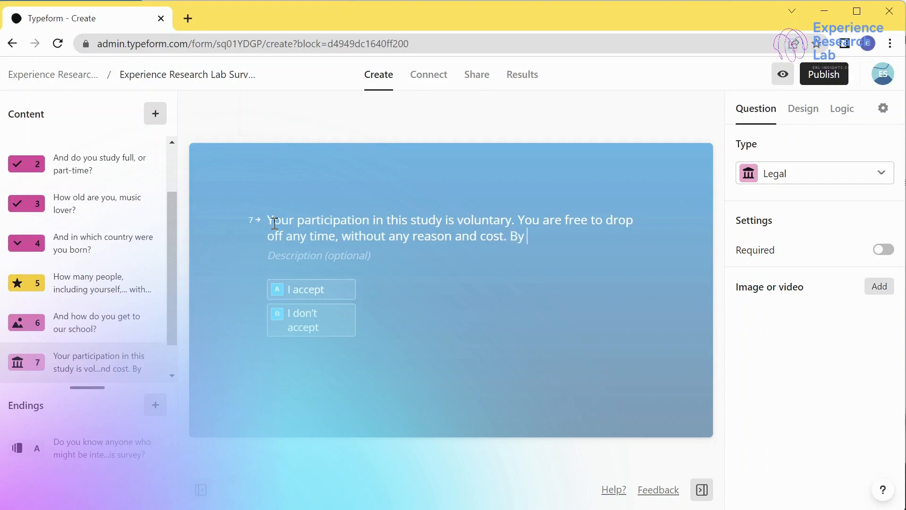
# Step: Continue the question: "By clicking "I accept" below, you indicate that you are above 16 years old, have read and understood this consent form and agree to participate."
pyautogui.write(' clicking "I acce')
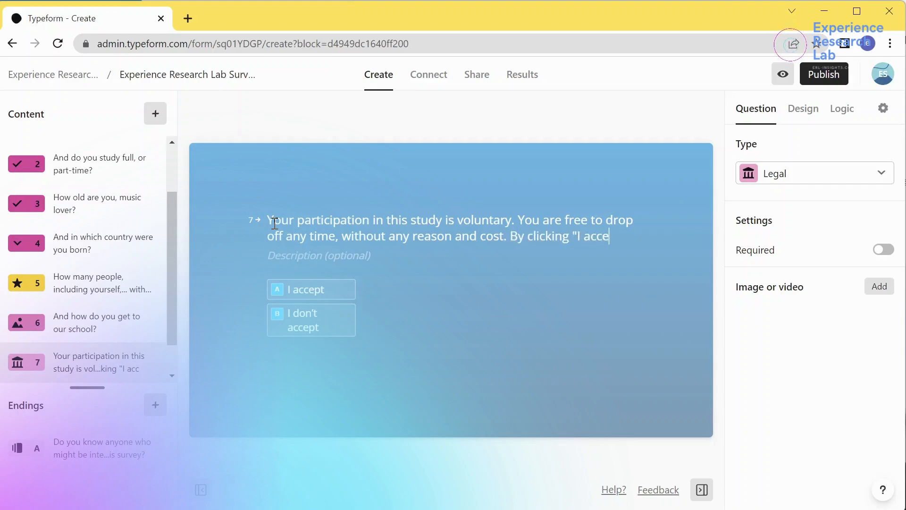
pyautogui.write('pt" be')
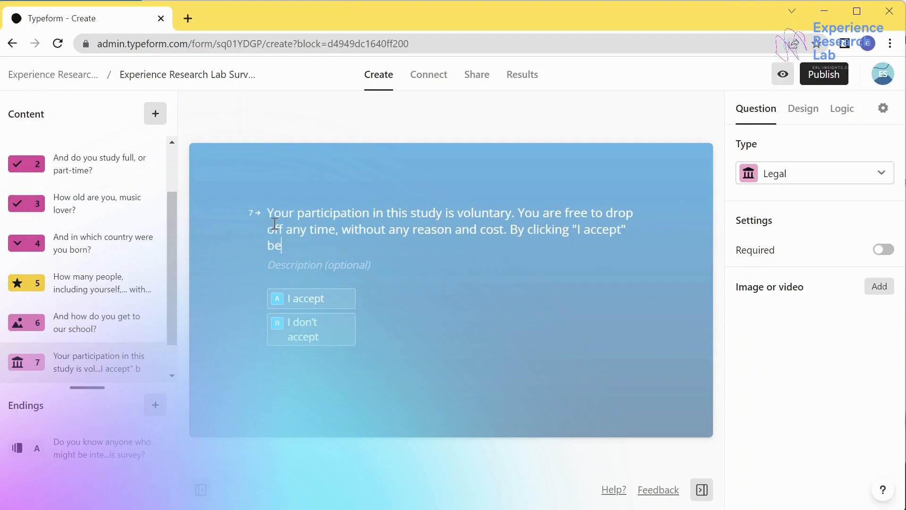
pyautogui.write('low, you ind')
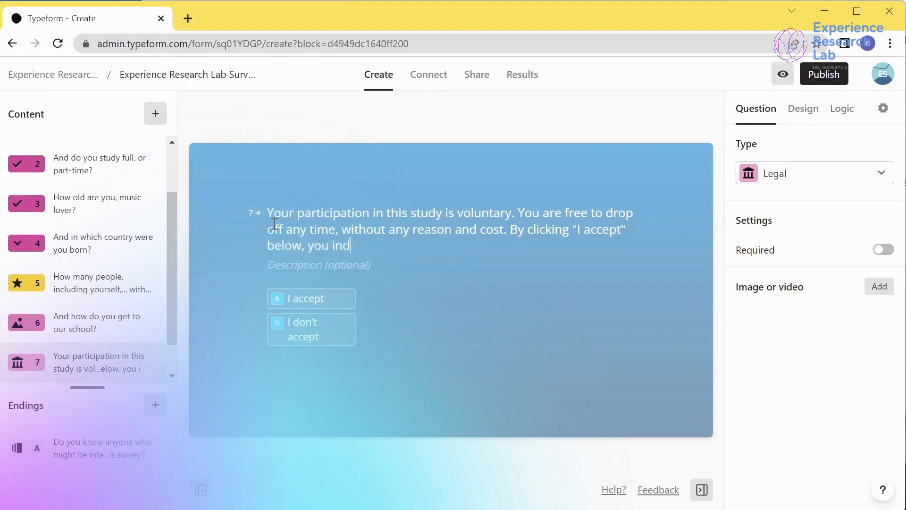
pyautogui.write('iciate that you ')
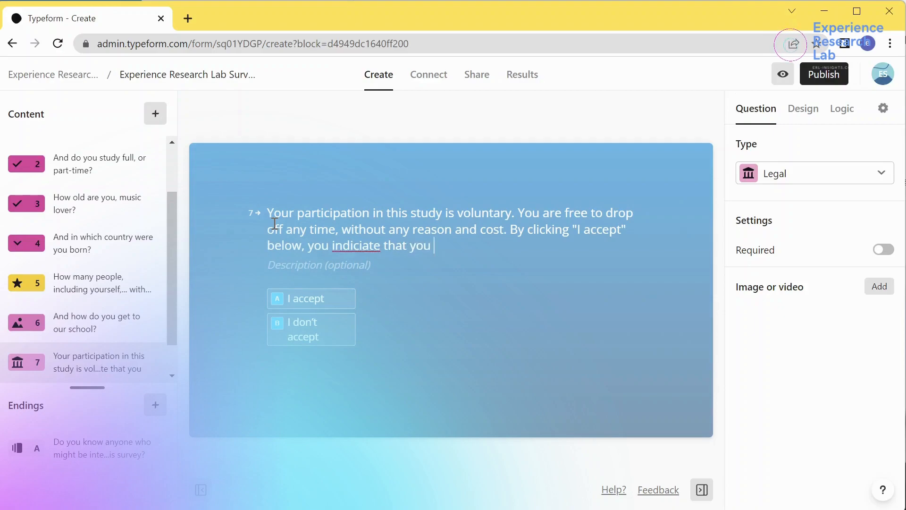
pyautogui.write('are ab')
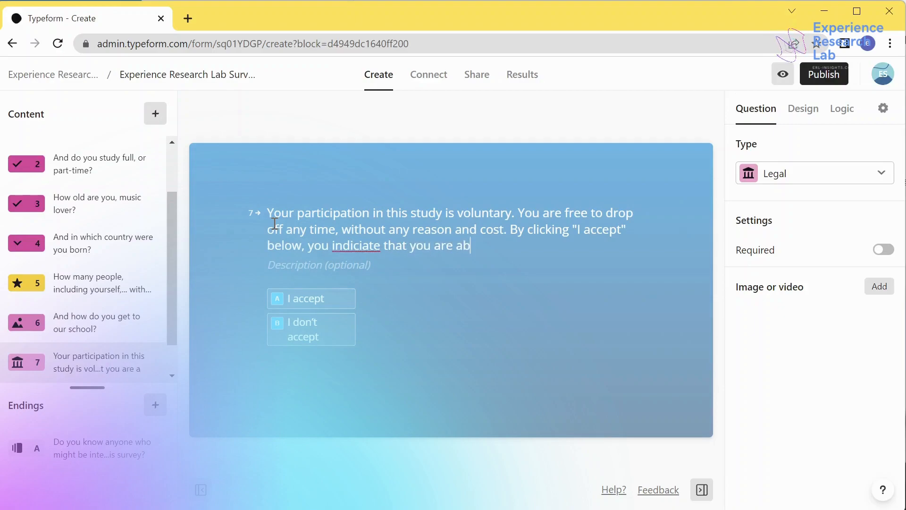
pyautogui.write('ove 16 y')
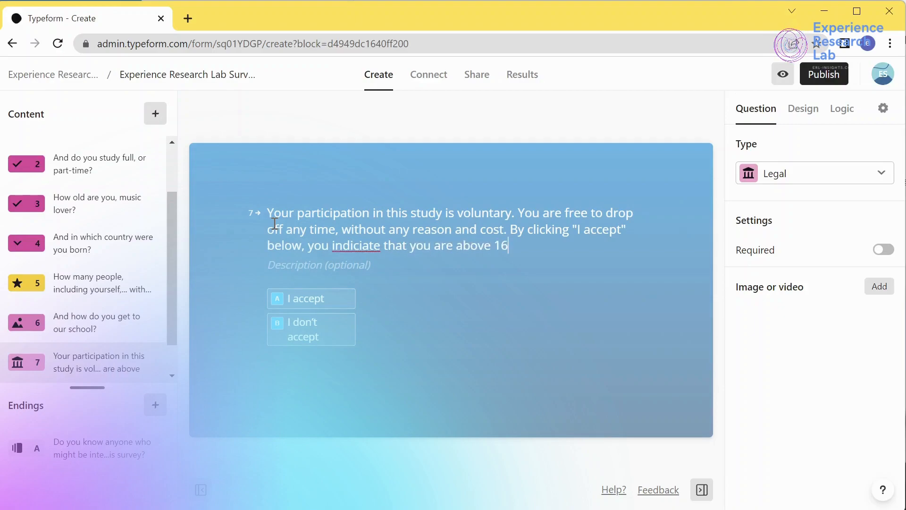
pyautogui.press('BackSpace')
pyautogui.write('years o')
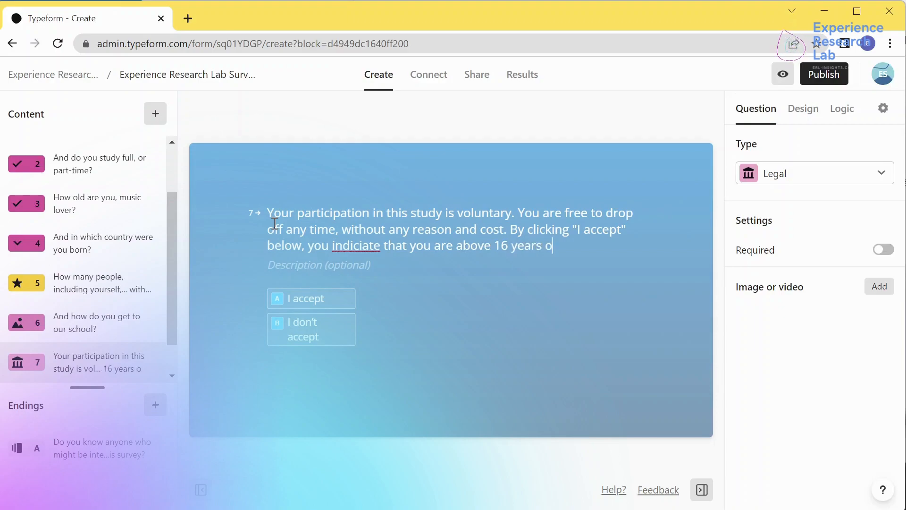
pyautogui.write('ld, have read and ')
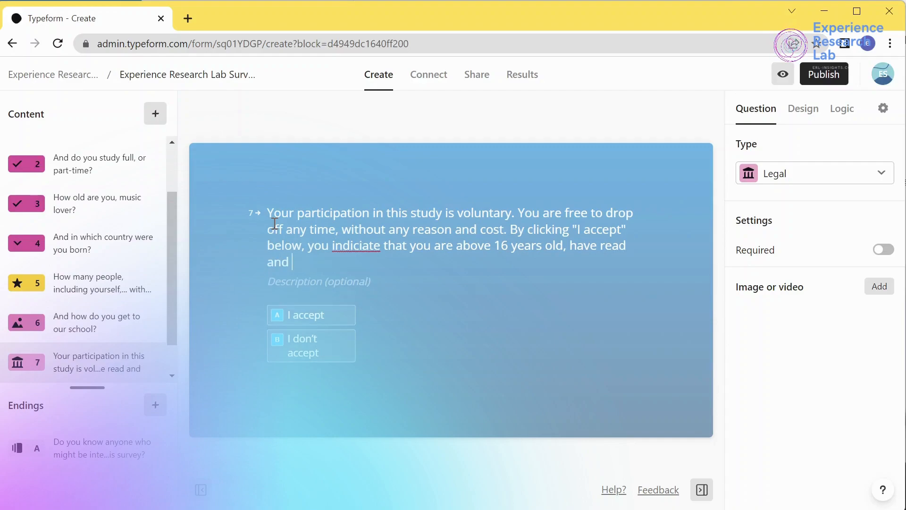
pyautogui.write('understood this consent f')
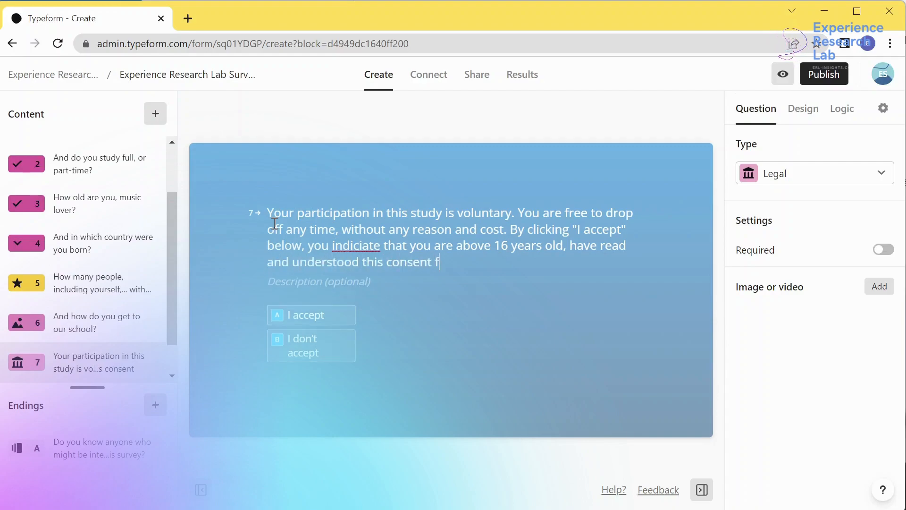
pyautogui.write('orm and ag')
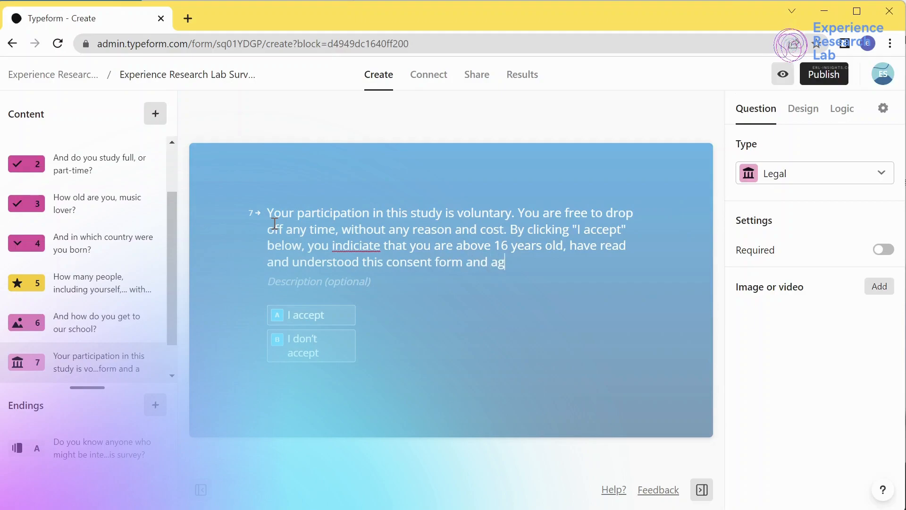
pyautogui.write('ree to par')
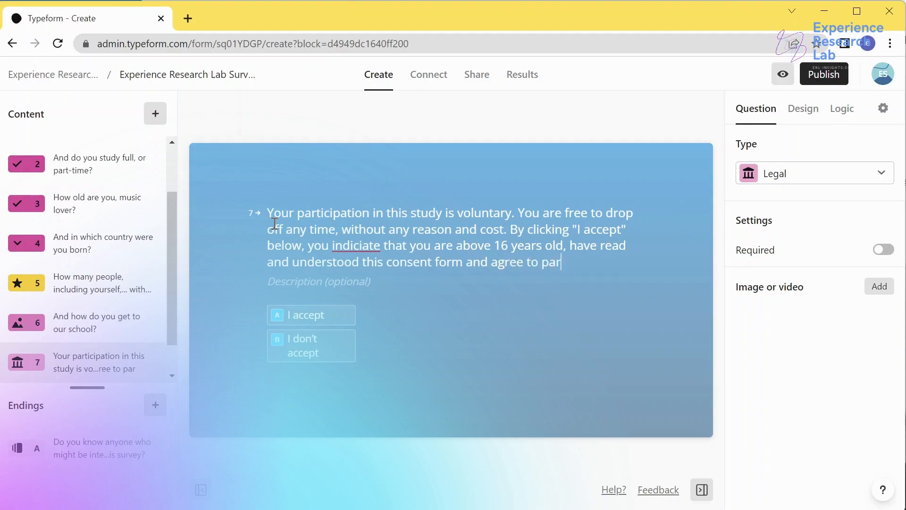
pyautogui.write('ticipate.')
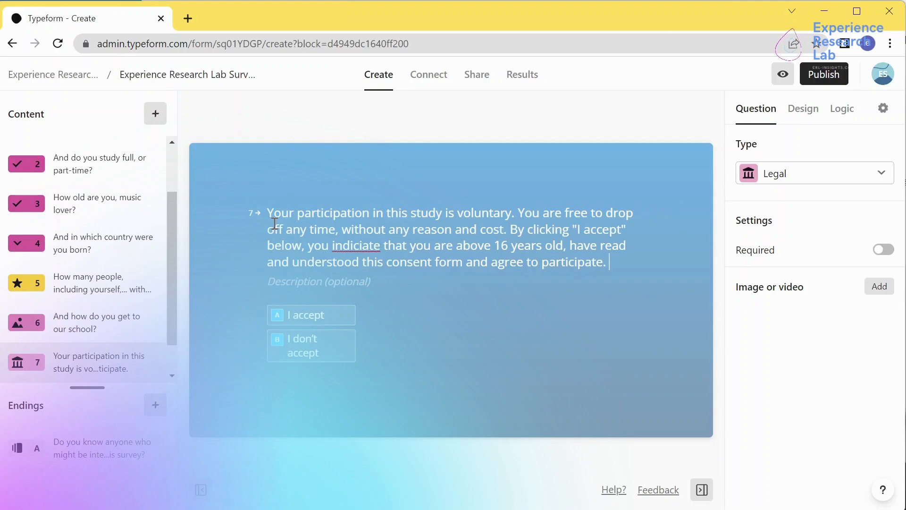
# Step: Correct the misspelled word to "indicate" in the legal question's text and make the question required
pyautogui.rightClick(359, 245)
pyautogui.click(387, 260)
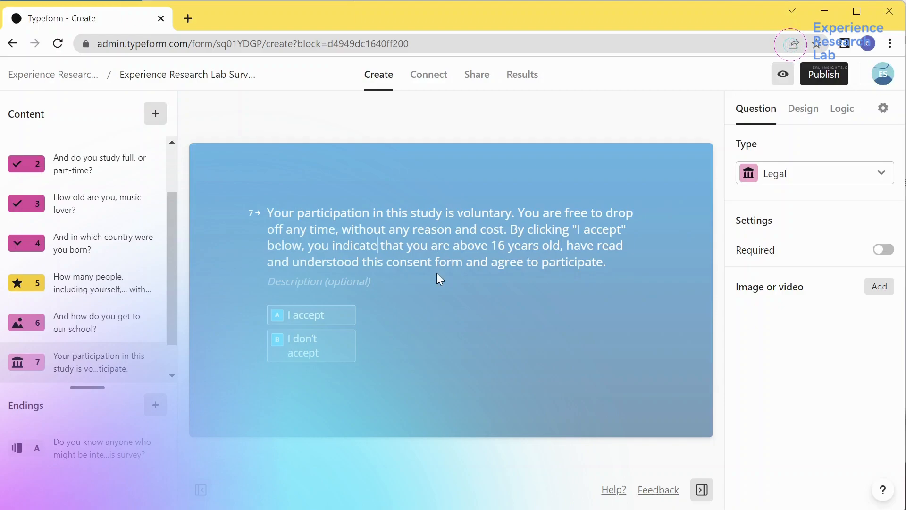
pyautogui.click(884, 251)
# Step: Start adding an image to the legal question and search the media gallery's photos for "consent"
pyautogui.click(880, 292)
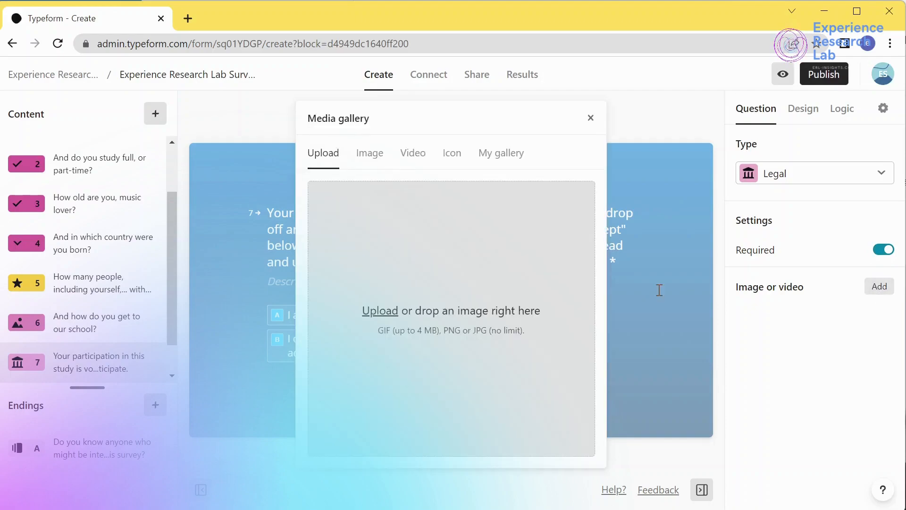
pyautogui.click(369, 156)
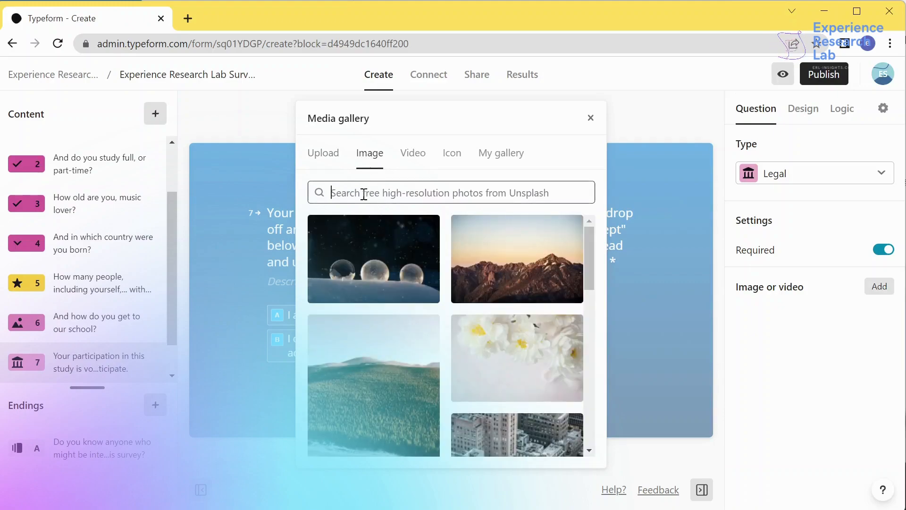
pyautogui.write('consent')
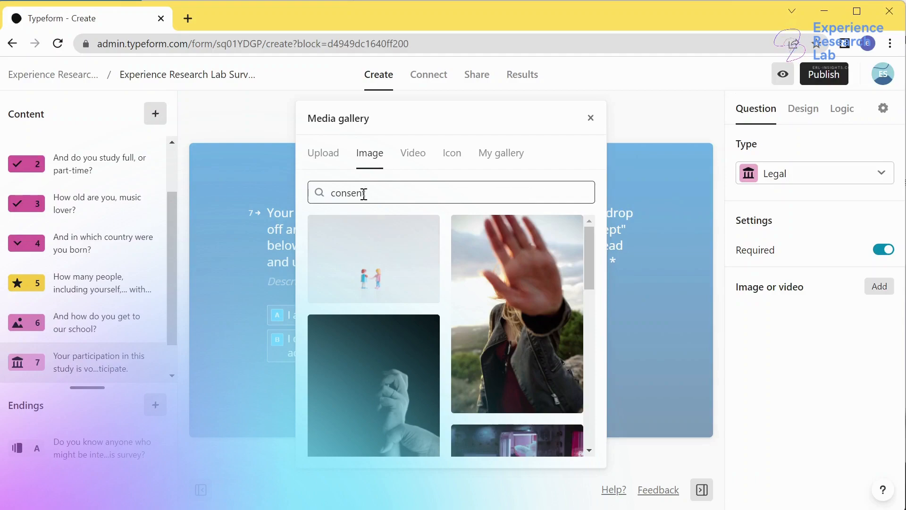
# Step: Replace the media gallery's image search term with "agreement"
pyautogui.press('BackSpace')
pyautogui.press('BackSpace')
pyautogui.press('BackSpace')
pyautogui.press('BackSpace')
pyautogui.press('BackSpace')
pyautogui.press('BackSpace')
pyautogui.press('BackSpace')
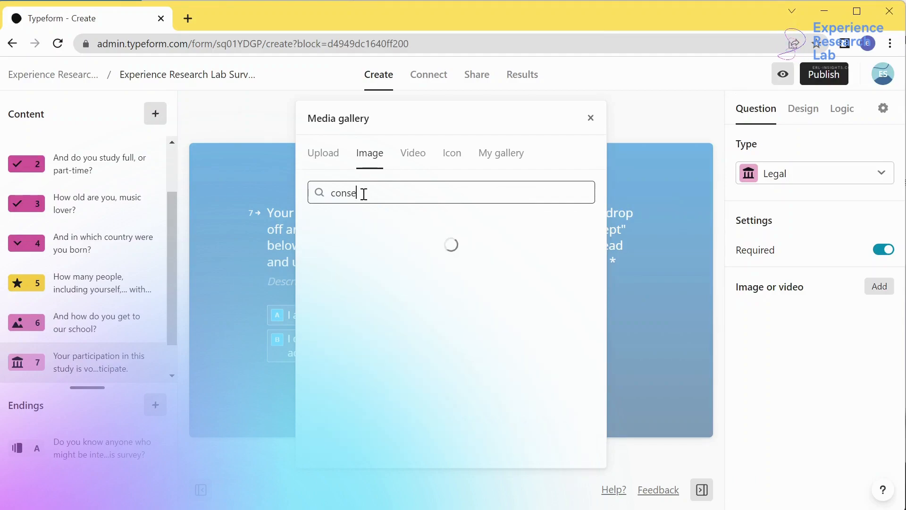
pyautogui.write('agre')
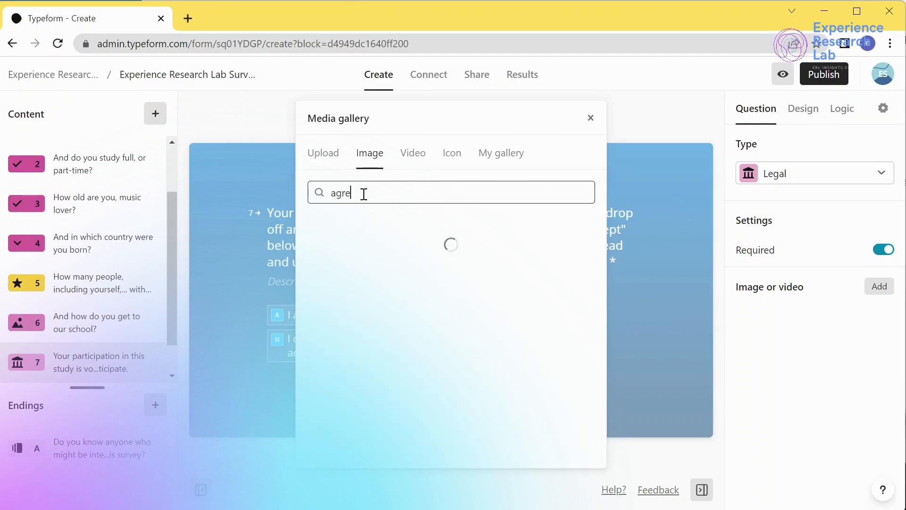
pyautogui.write('eement')
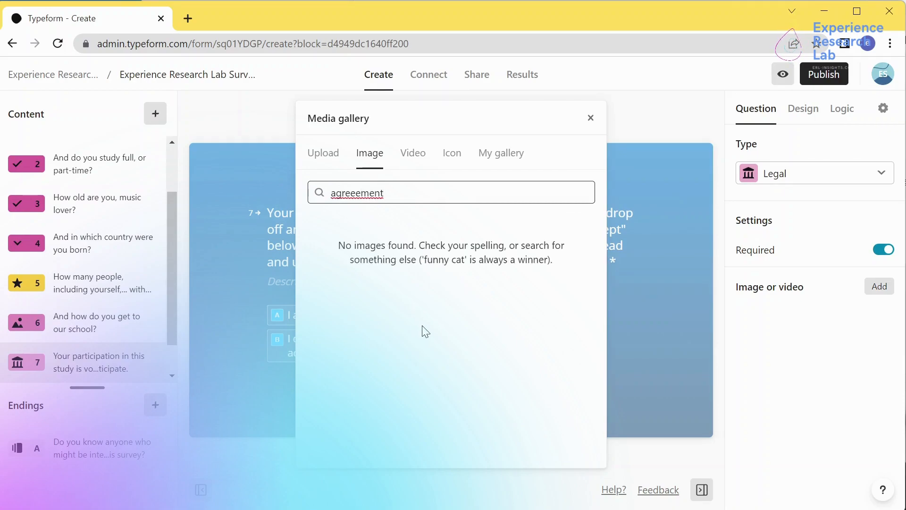
pyautogui.click(354, 193)
pyautogui.press('BackSpace')
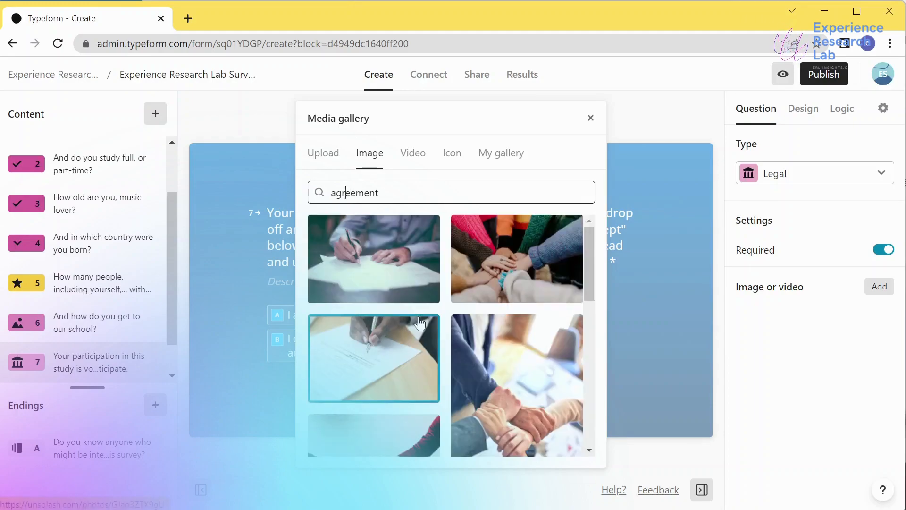
# Step: Add the tall handshake photo by Sincerely Media to the legal question and use the layout that fills the question's left half with the image
pyautogui.scroll(-3, 420, 324)
pyautogui.scroll(-3, 420, 323)
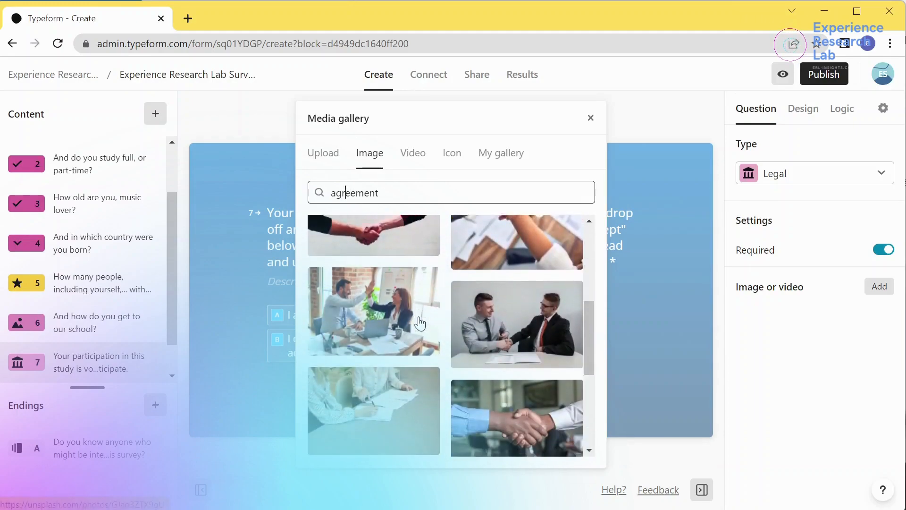
pyautogui.scroll(-3, 420, 323)
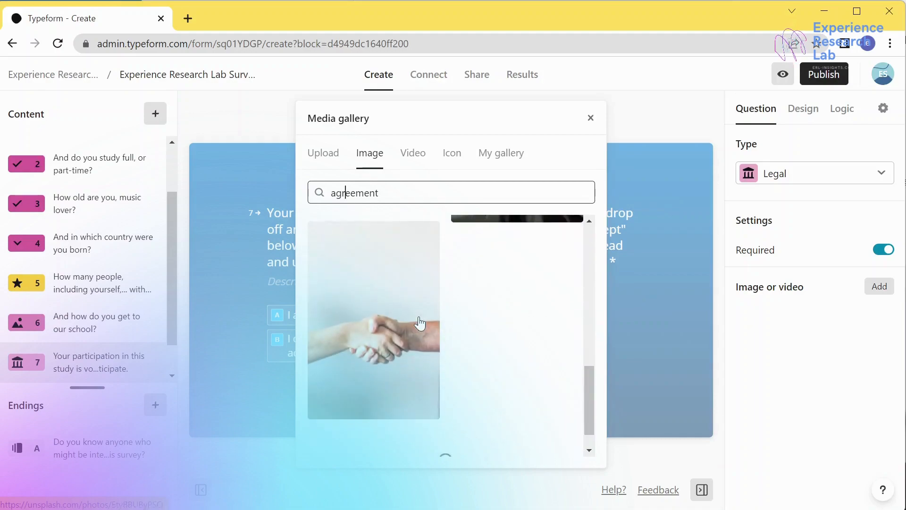
pyautogui.click(398, 323)
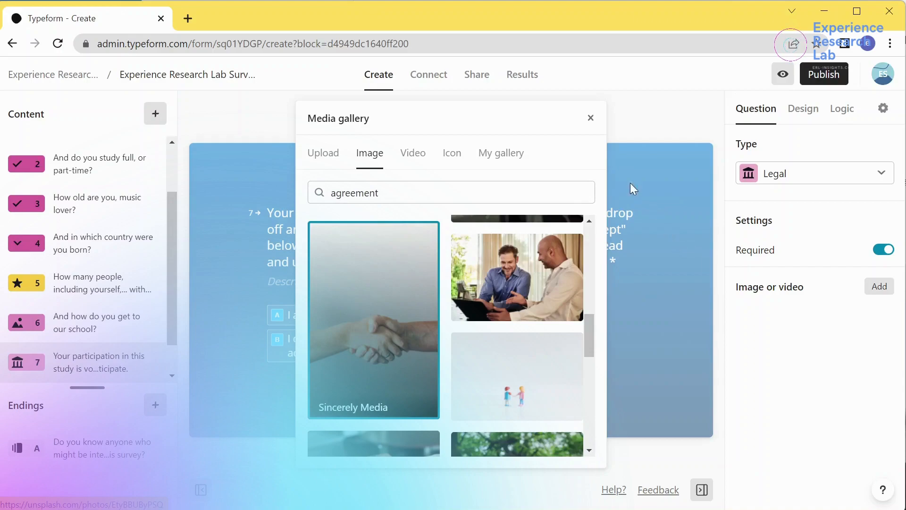
pyautogui.click(589, 118)
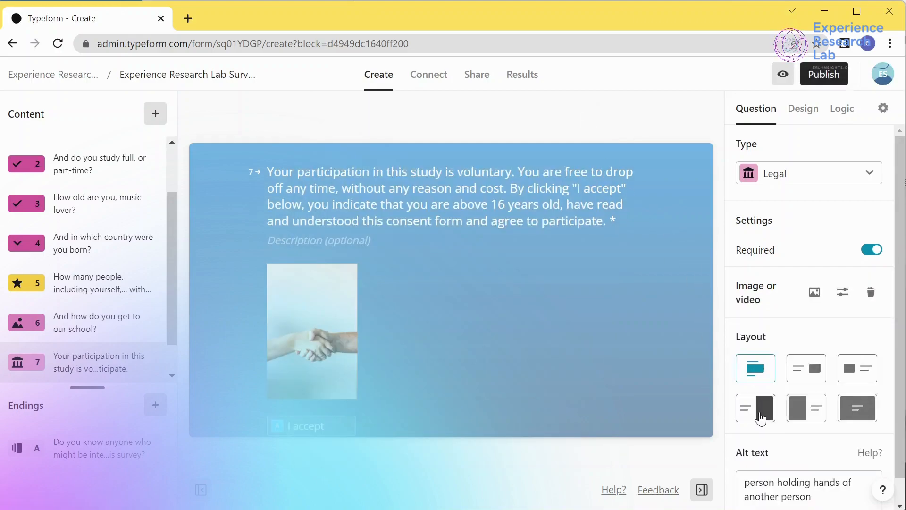
pyautogui.click(793, 415)
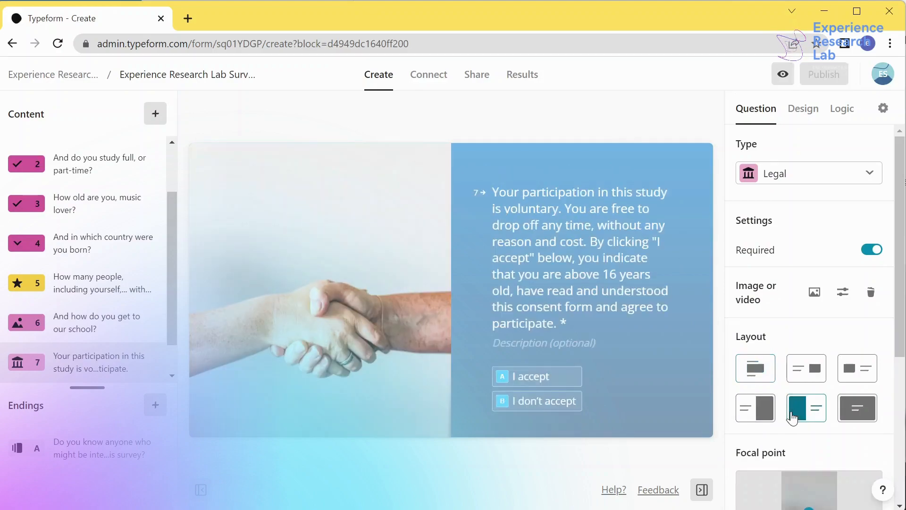
# Step: Add a Yes/No question reading "Are you currently studying at Skydale Music School?" and correct the spelling of "studying"
pyautogui.click(151, 115)
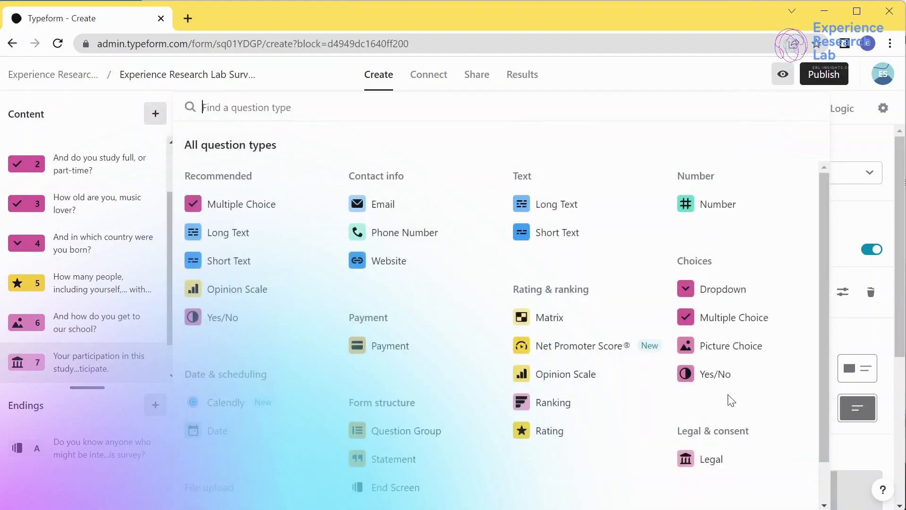
pyautogui.click(716, 376)
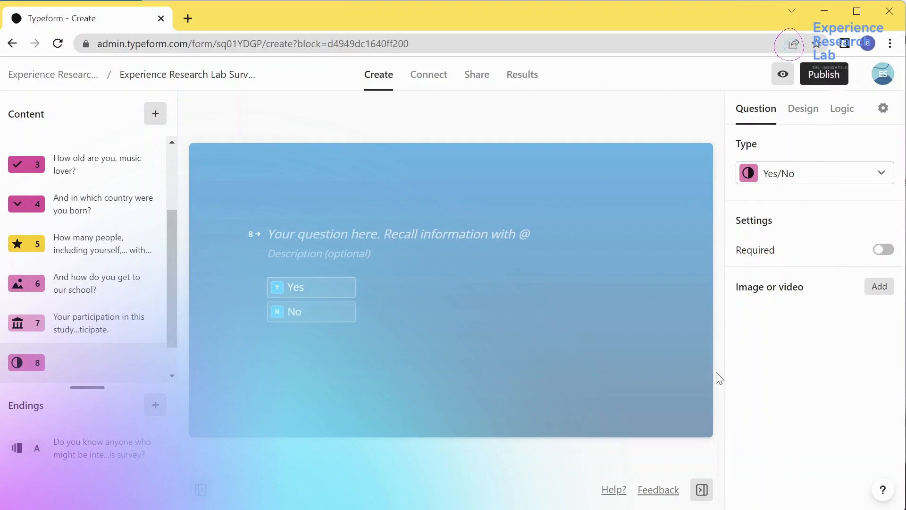
pyautogui.click(320, 227)
pyautogui.write('A')
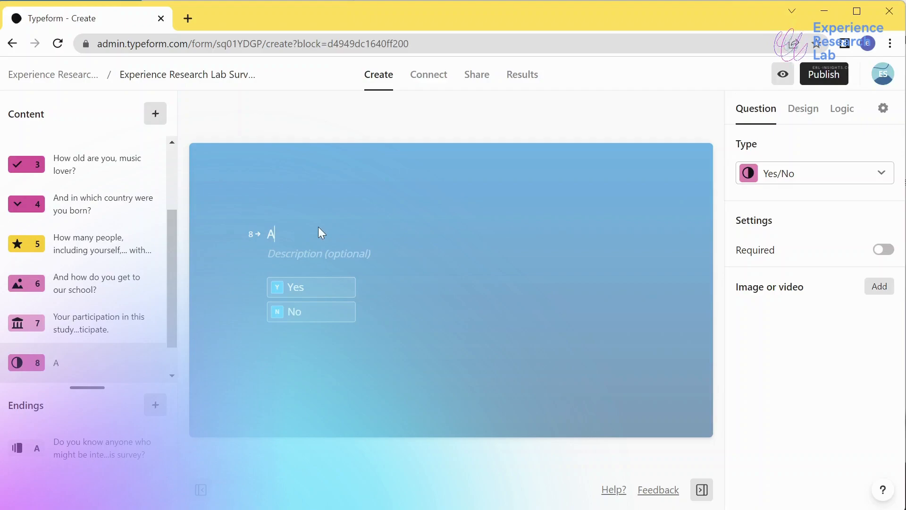
pyautogui.write('re you current')
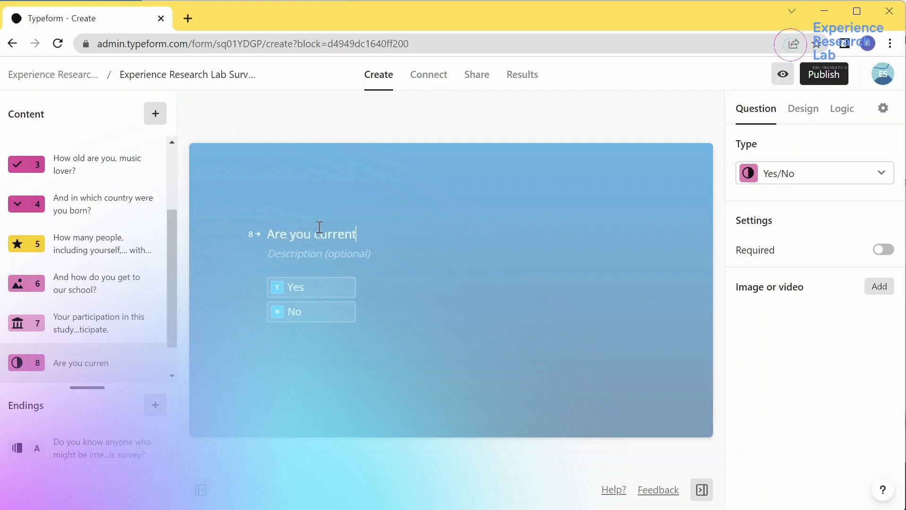
pyautogui.write('ly studyingn a')
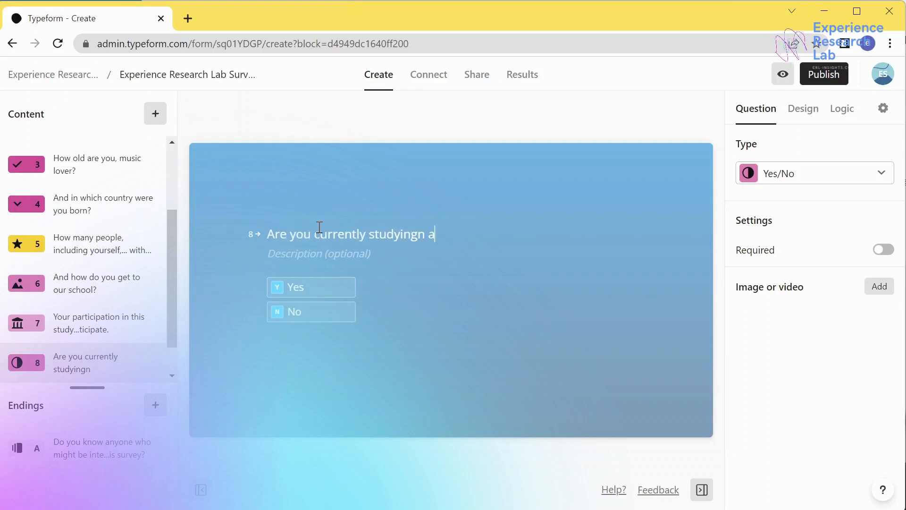
pyautogui.write('t Skyda')
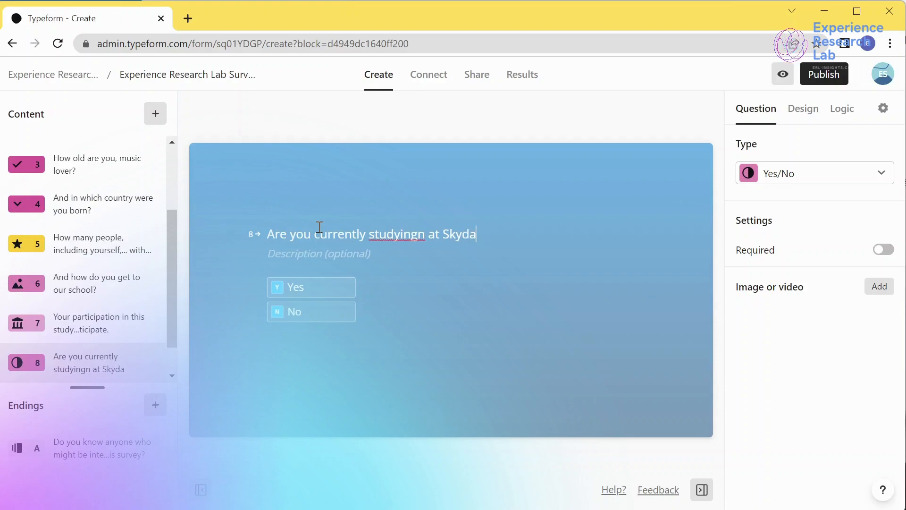
pyautogui.write('le Music Sc')
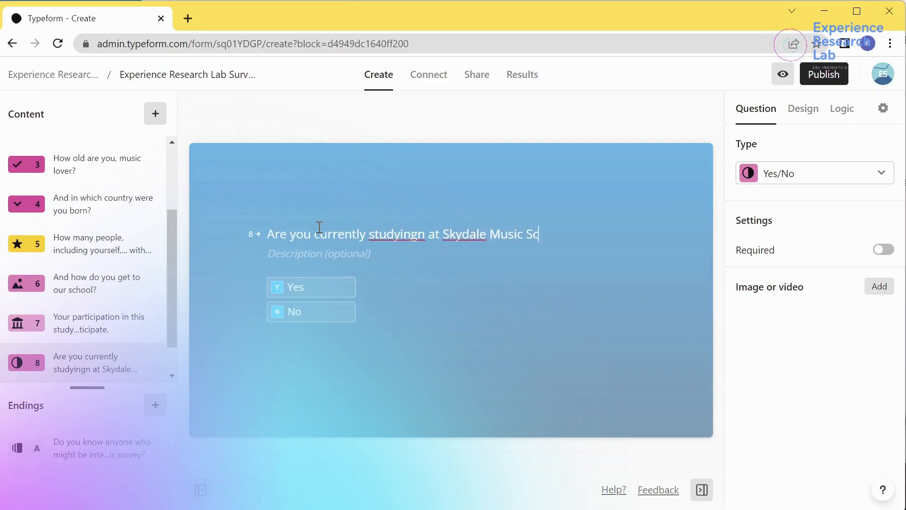
pyautogui.write('hool?')
pyautogui.rightClick(405, 236)
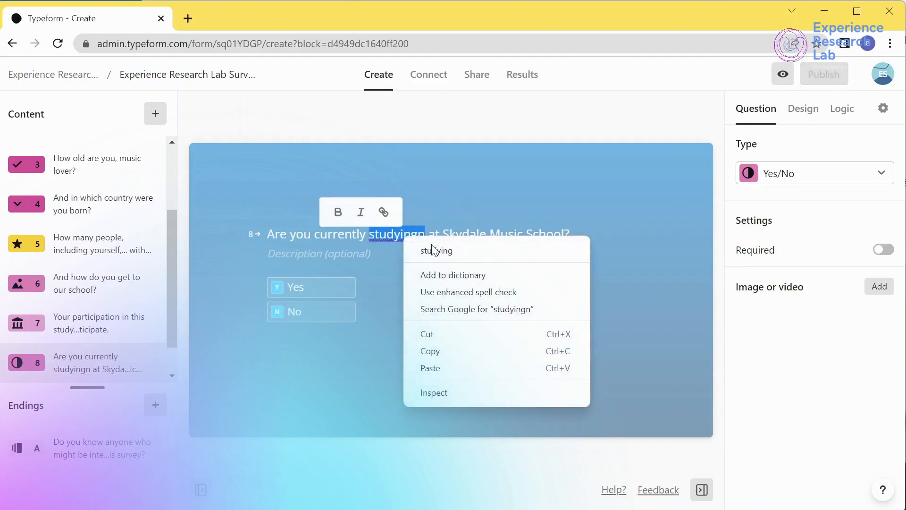
pyautogui.click(456, 251)
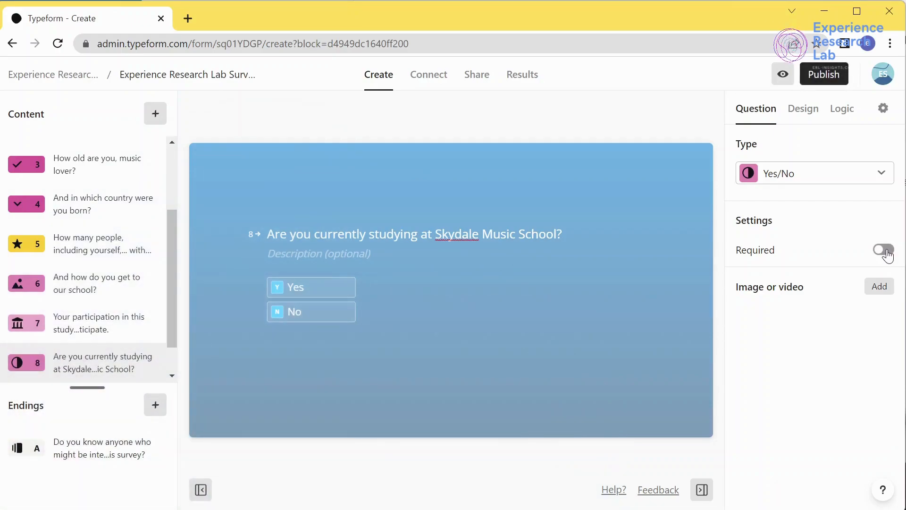
# Step: Add a Ranking question whose text begins "Listed below are instruments used in music lessons at Skydale Music School"
pyautogui.click(159, 123)
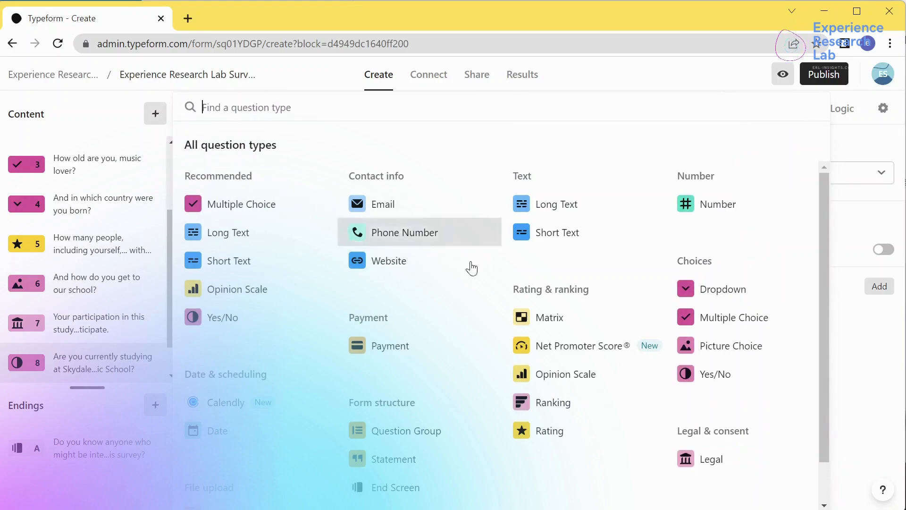
pyautogui.click(543, 411)
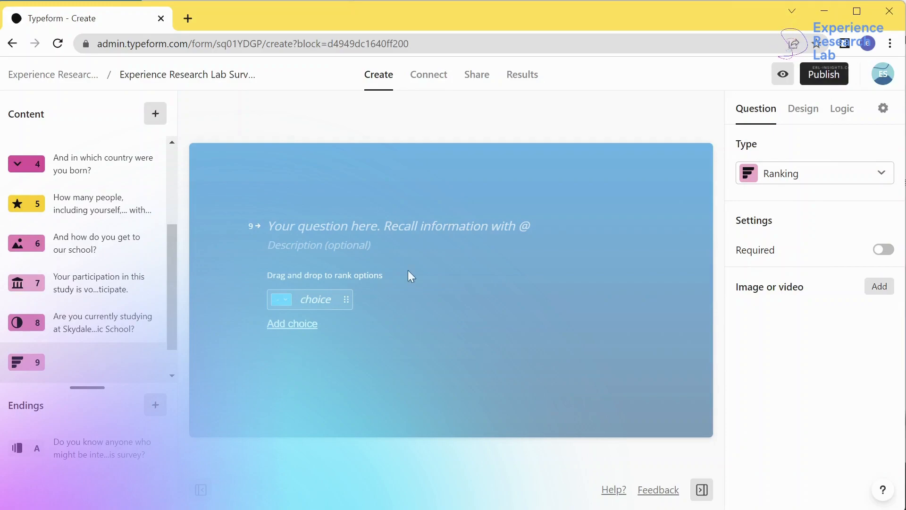
pyautogui.click(370, 223)
pyautogui.write('Listed bel')
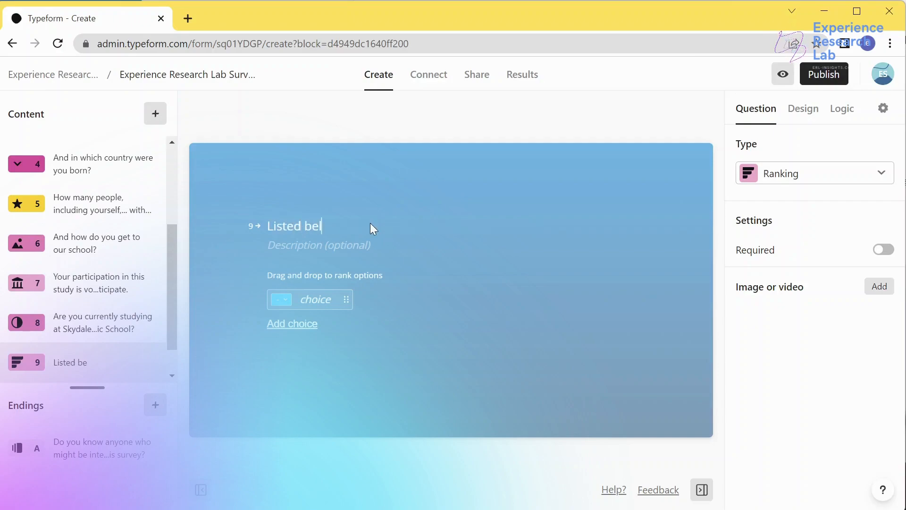
pyautogui.write('ow are instru')
pyautogui.press('BackSpace')
pyautogui.write('ruments ')
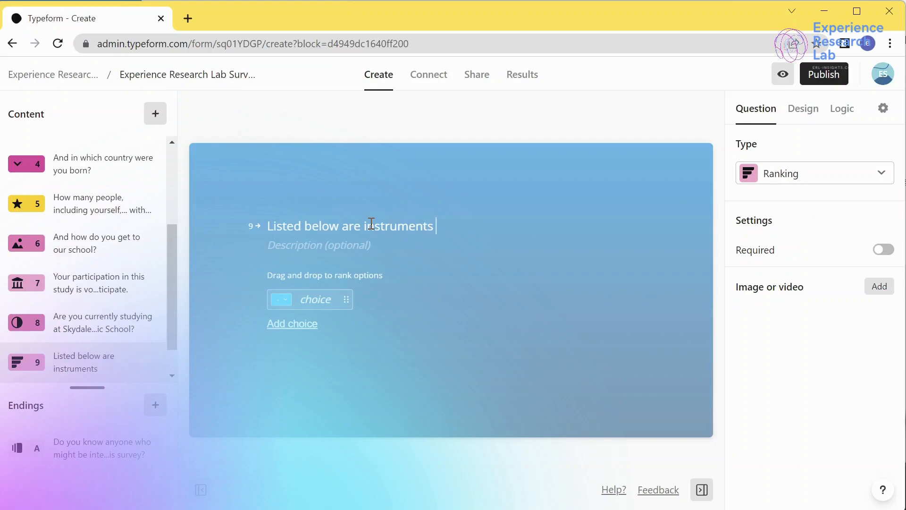
pyautogui.write('used in u')
pyautogui.write(' music less')
pyautogui.write('ons at Sk')
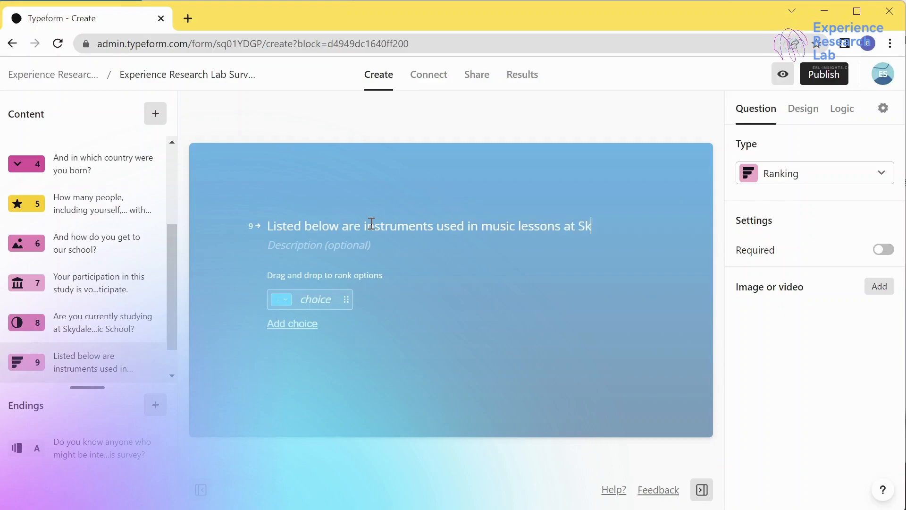
pyautogui.write('ydale Music School')
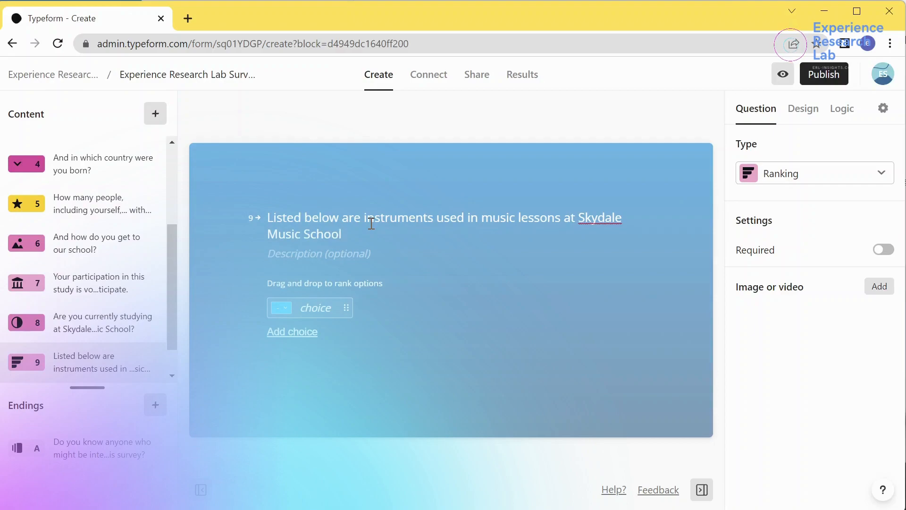
# Step: Continue the ranking question's text: ". Please re-arrange in order, from the one you most enjoy to the least one."
pyautogui.write('. Please re')
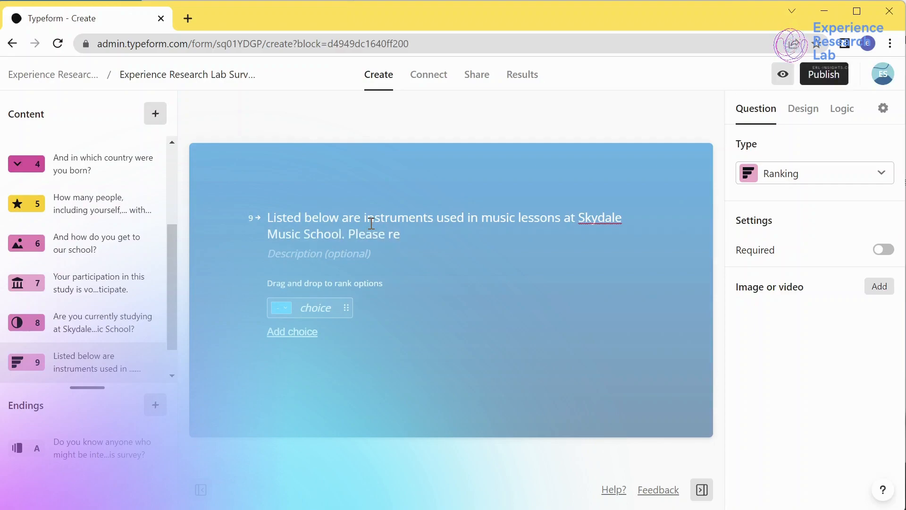
pyautogui.write('-arrange in or')
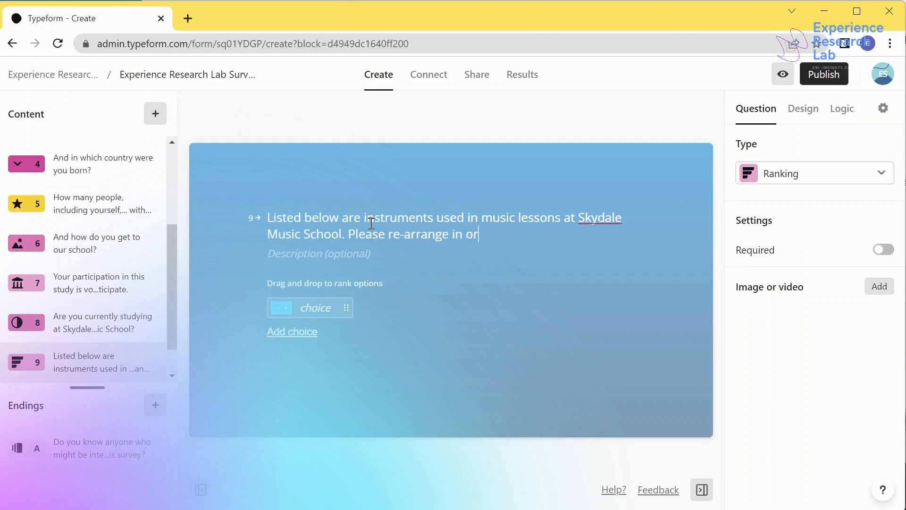
pyautogui.write('der, from the ')
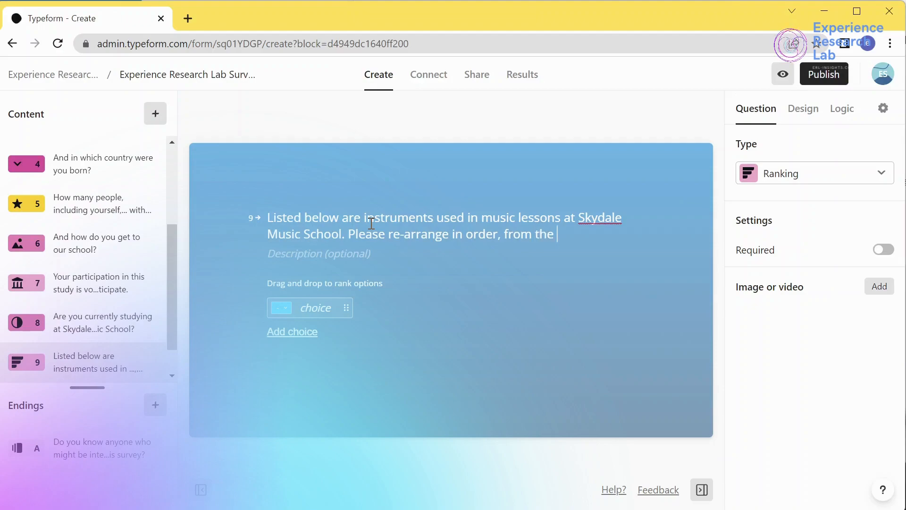
pyautogui.write('one you most en')
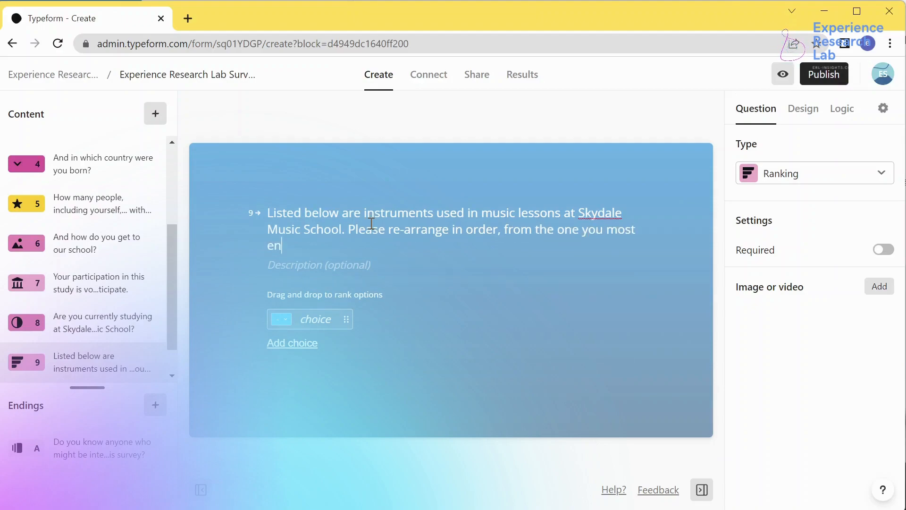
pyautogui.write('joy a')
pyautogui.press('BackSpace')
pyautogui.write('to the least one.')
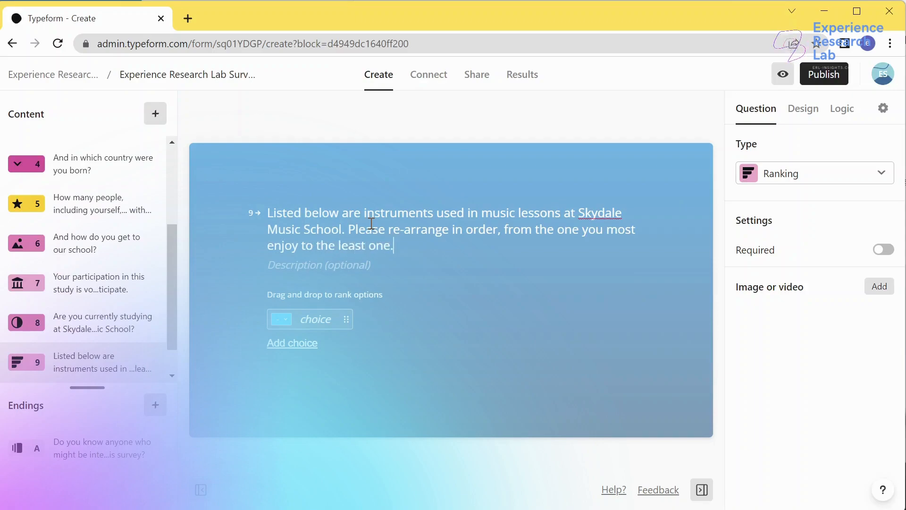
# Step: Fill the ranking question with four choices: Drum, Guitar, Piano and Saxophone
pyautogui.click(307, 317)
pyautogui.write('Drum')
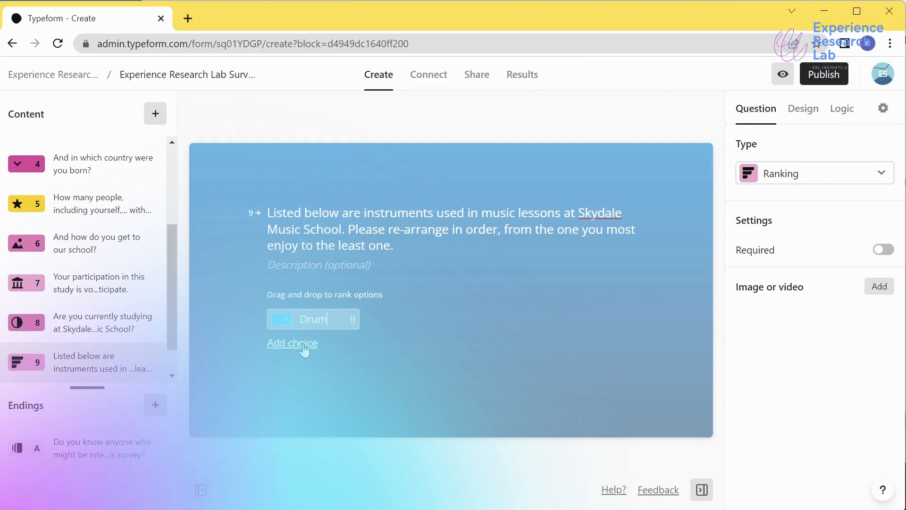
pyautogui.click(304, 349)
pyautogui.click(304, 343)
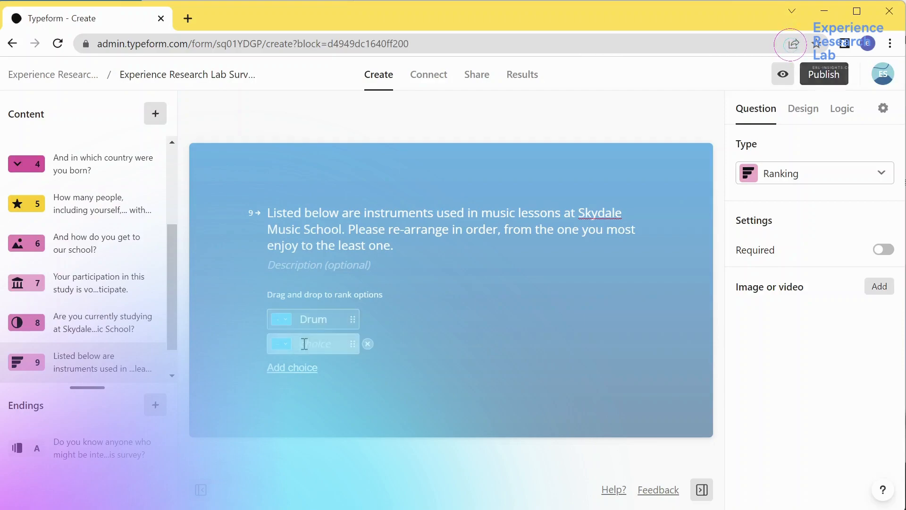
pyautogui.write('Guitar')
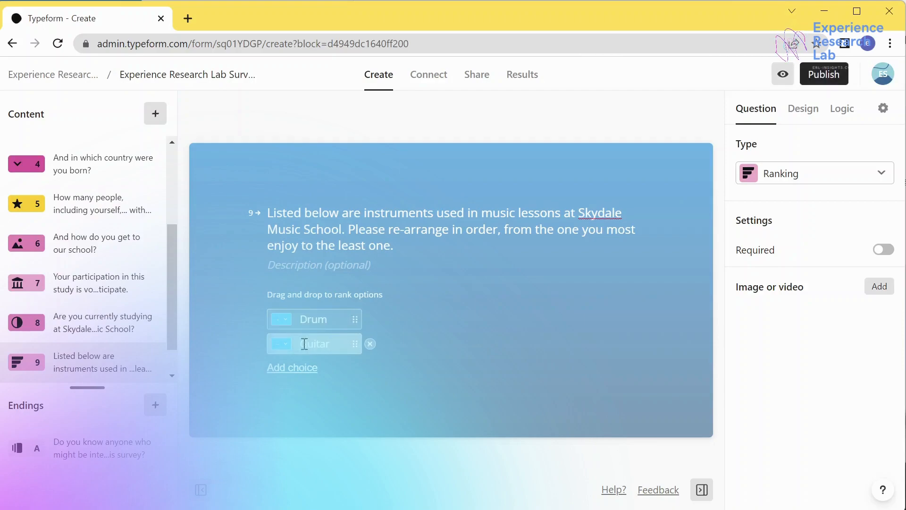
pyautogui.click(306, 367)
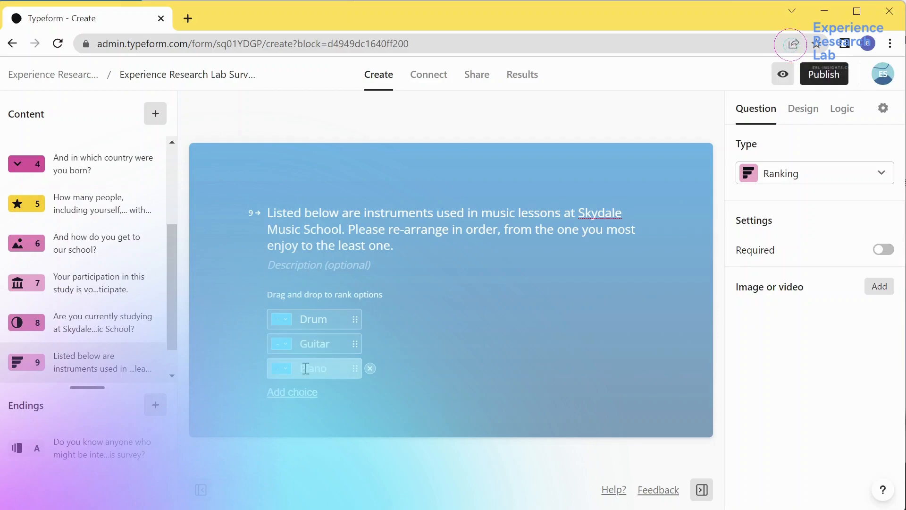
pyautogui.click(307, 392)
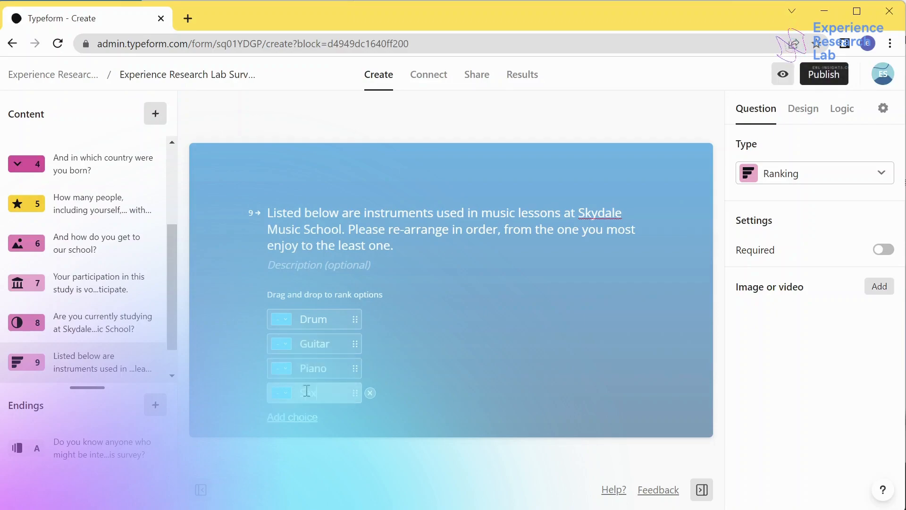
pyautogui.write('Saxophone')
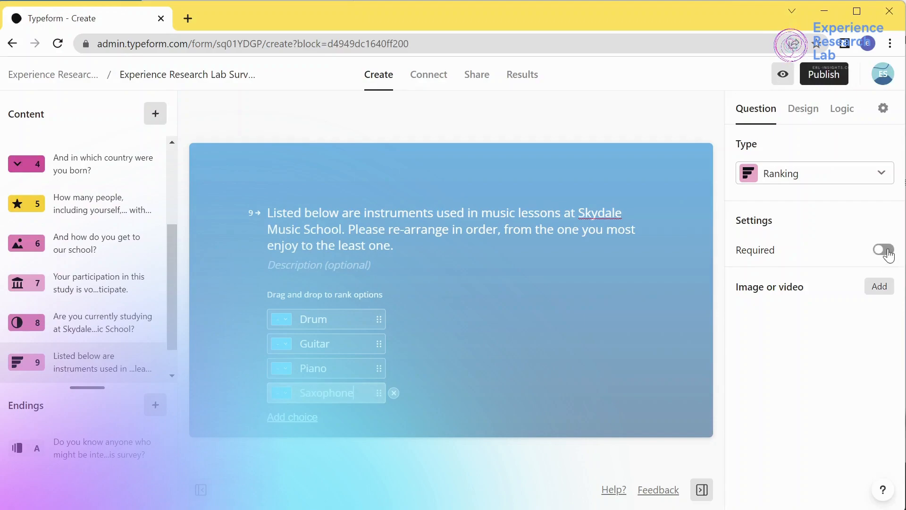
# Step: Make the ranking question required and add an Opinion Scale question after it
pyautogui.click(885, 250)
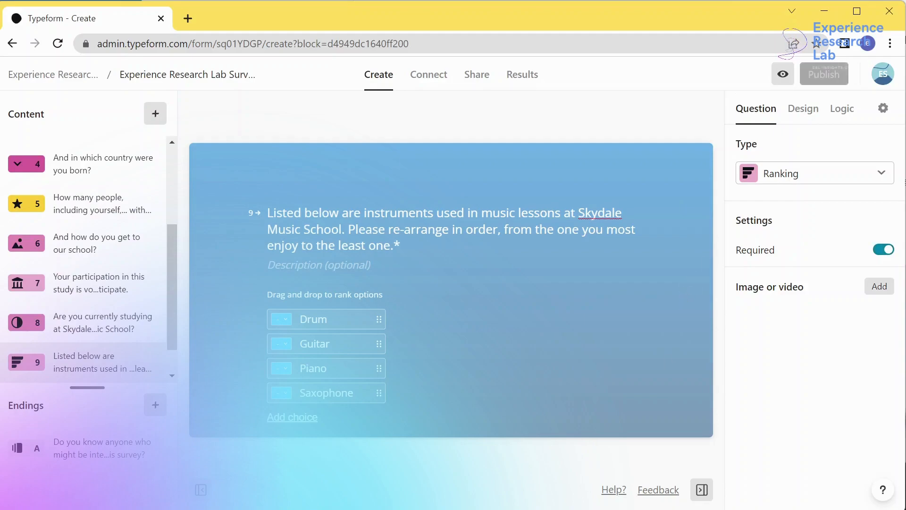
pyautogui.click(155, 113)
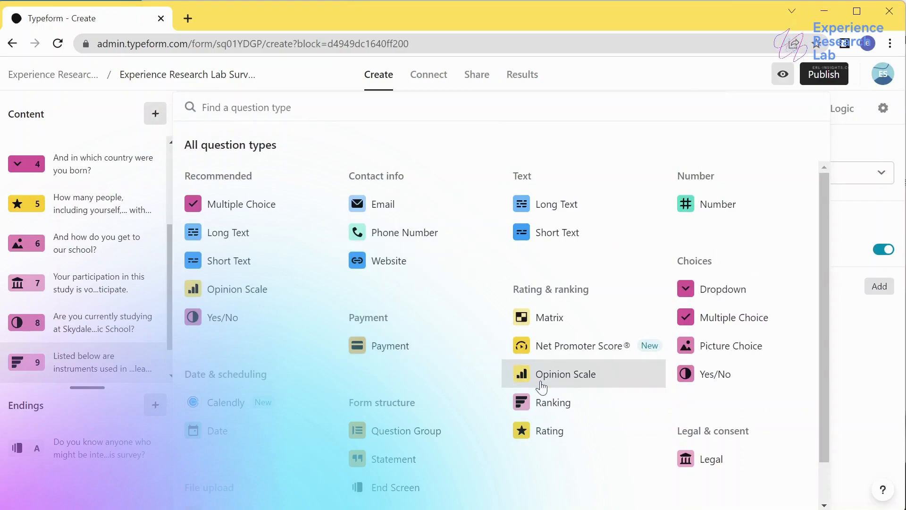
pyautogui.click(542, 387)
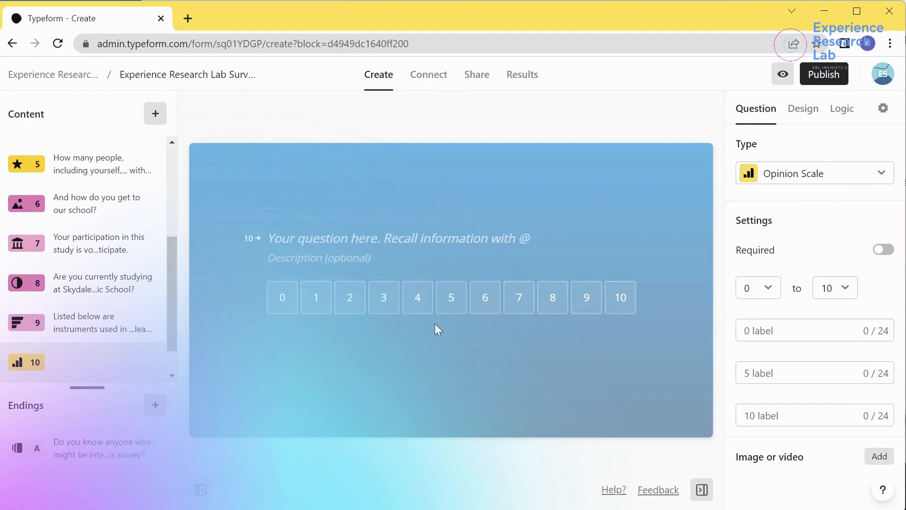
# Step: Begin the opinion scale question's text with "On a scale of 1 to 7, where 1 is very bad and 7 is very good"
pyautogui.click(281, 241)
pyautogui.write('On a scale of 1 to 7')
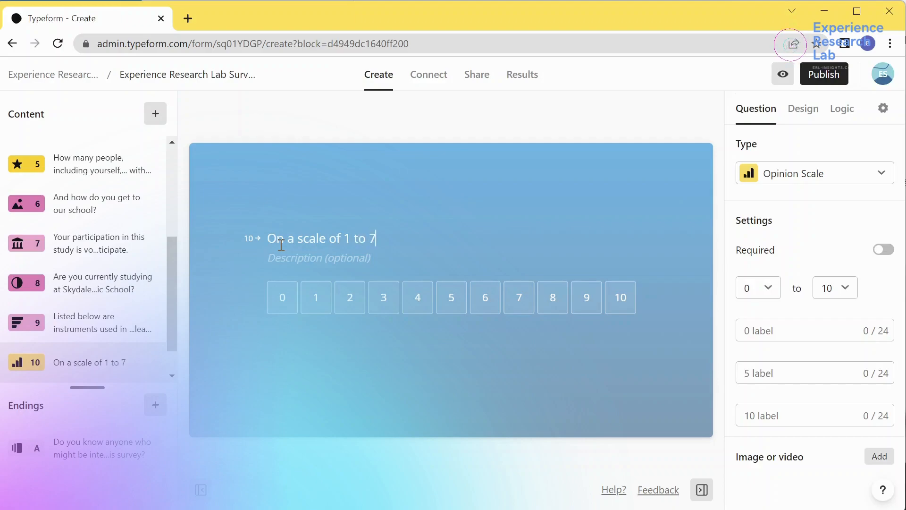
pyautogui.write(', where 1')
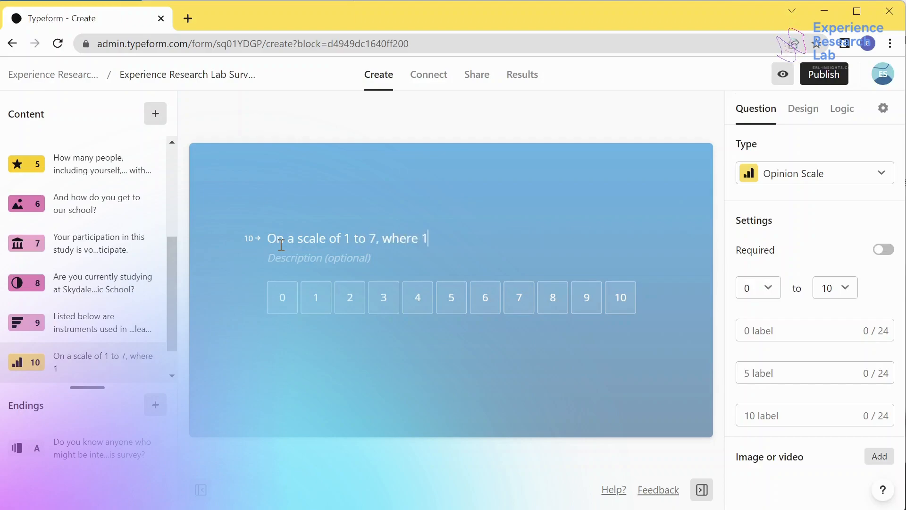
pyautogui.write(' is very bad')
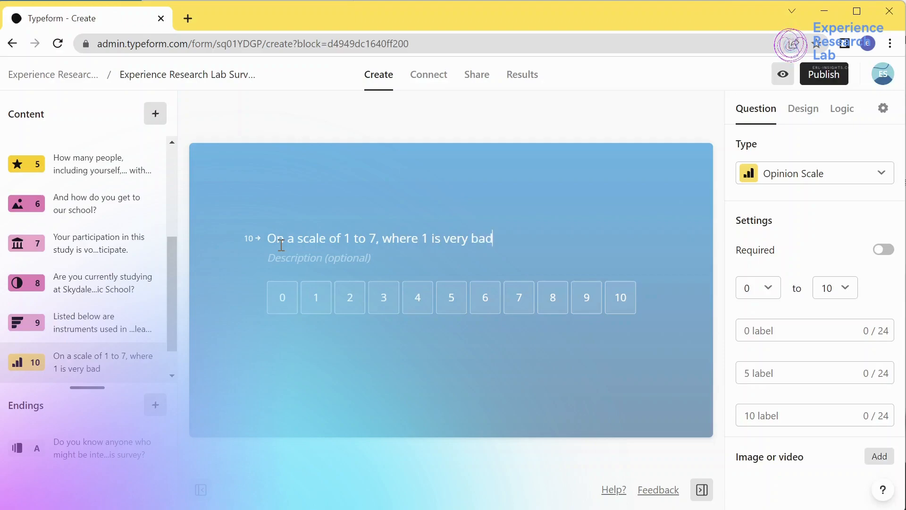
pyautogui.write(' and 7 is ')
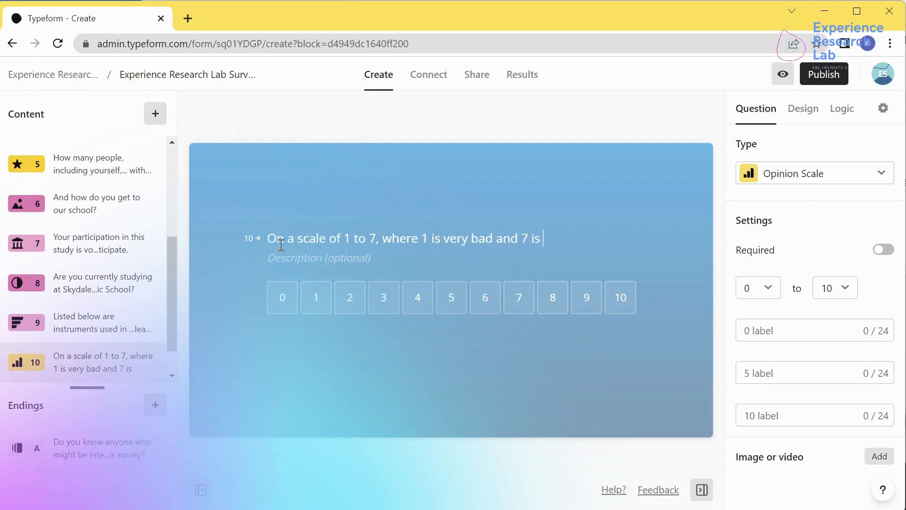
pyautogui.write('very good')
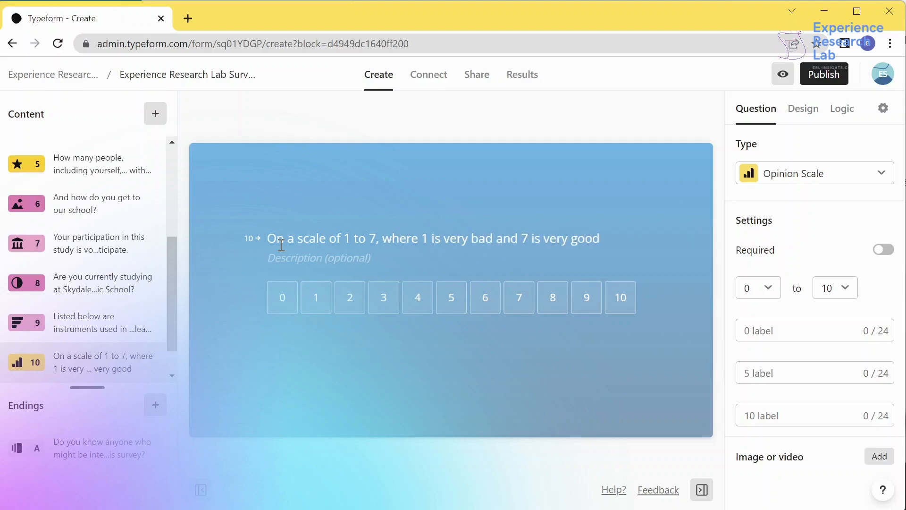
# Step: Continue the opinion scale question's text: ", how bad or how good is your experience studying at Skydale Music School?"
pyautogui.write(', how bad or ho')
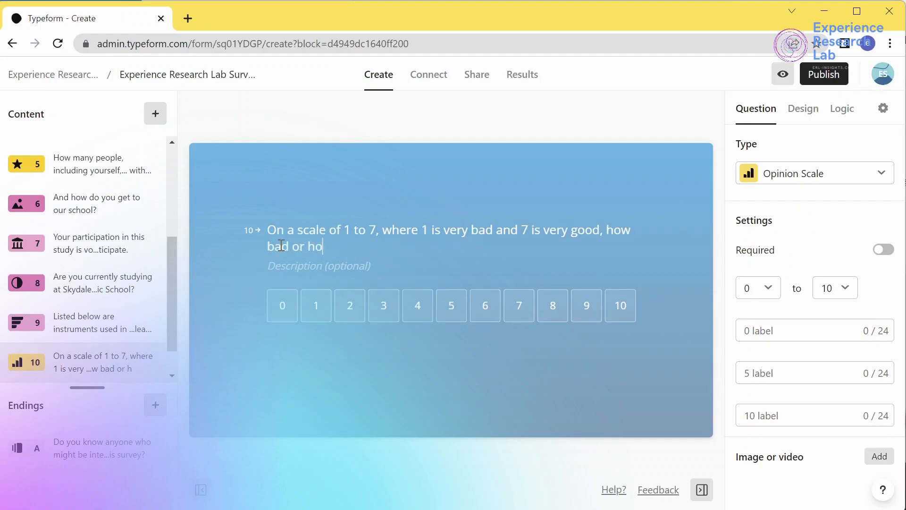
pyautogui.write('w good')
pyautogui.write(' is you ')
pyautogui.write(' experience studying at ')
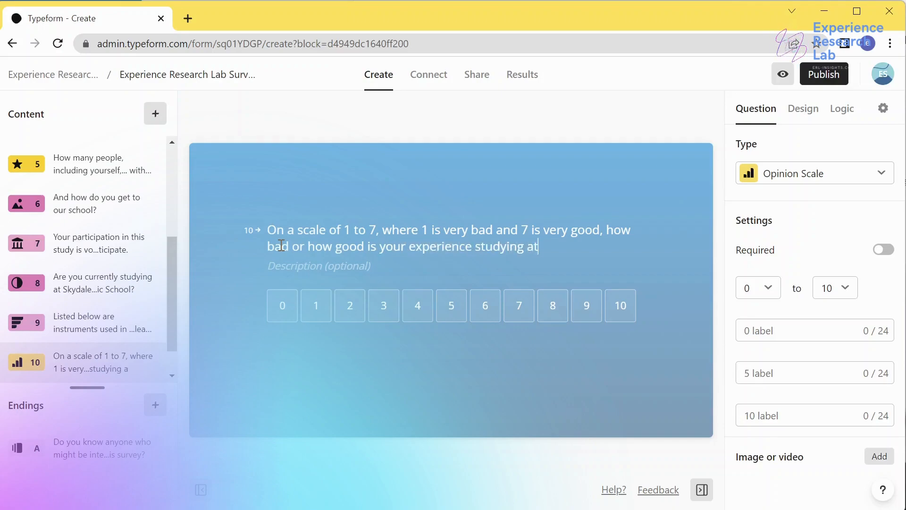
pyautogui.write('Skydale M')
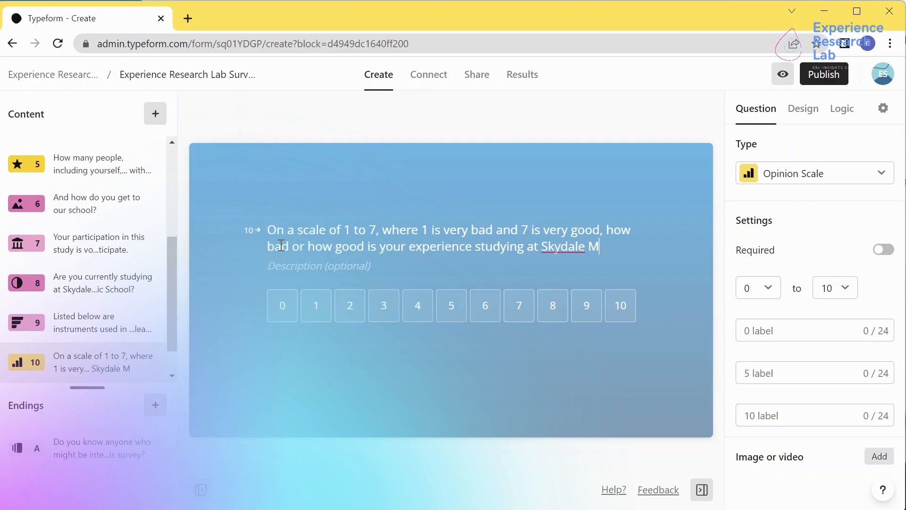
pyautogui.write('usic School')
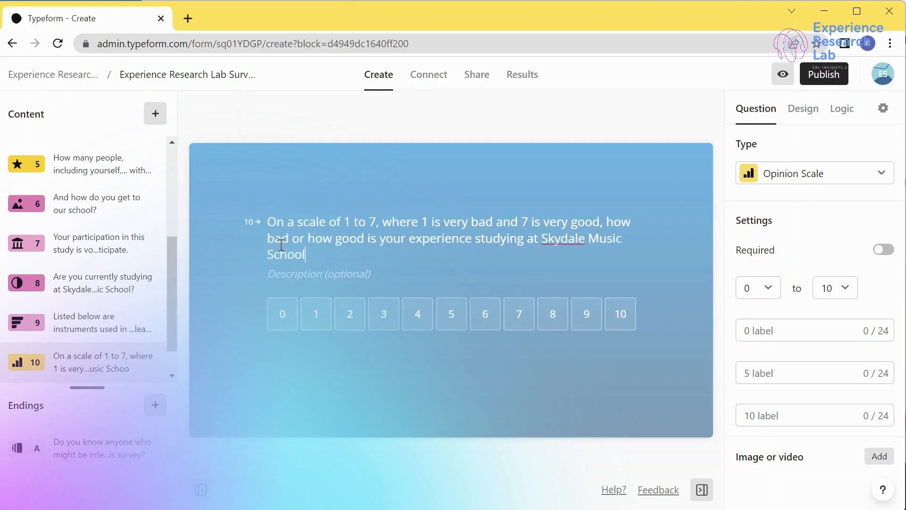
pyautogui.write('?')
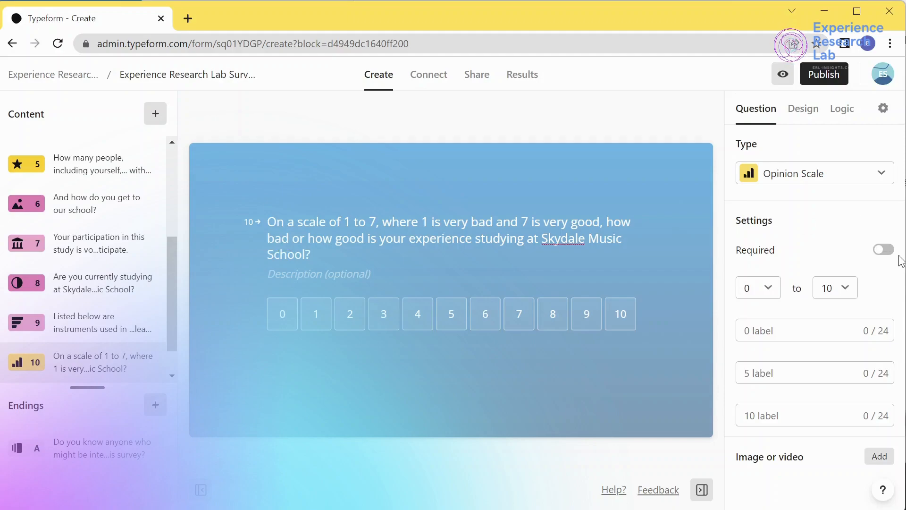
# Step: Make the opinion scale question required and set its scale to run from 1 to 7
pyautogui.click(880, 250)
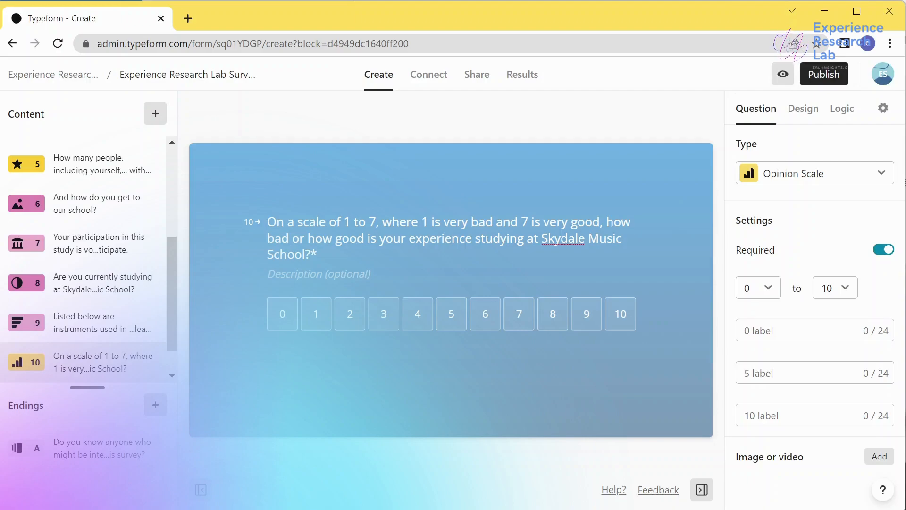
pyautogui.click(768, 293)
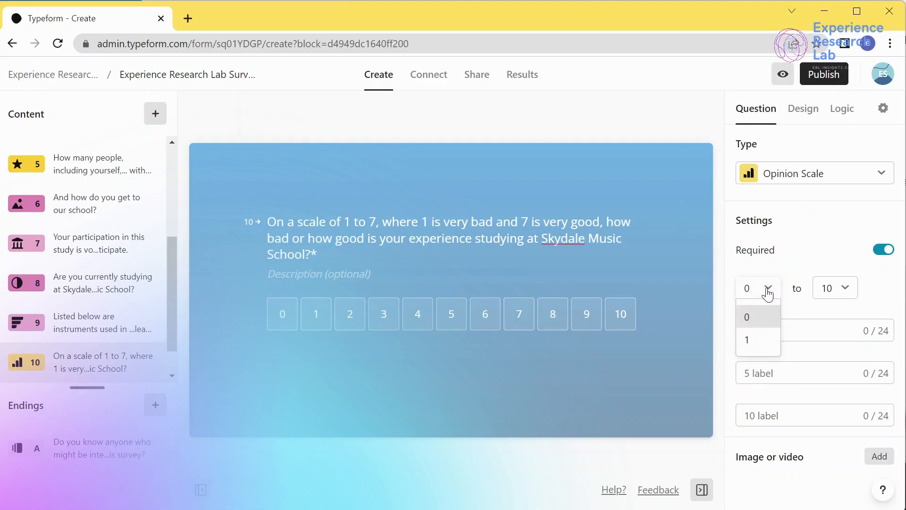
pyautogui.click(760, 344)
pyautogui.click(835, 295)
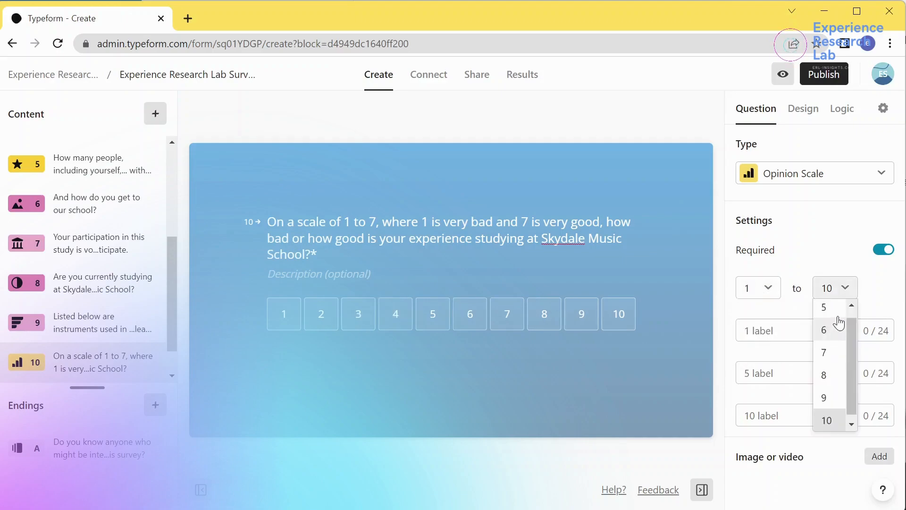
pyautogui.click(828, 352)
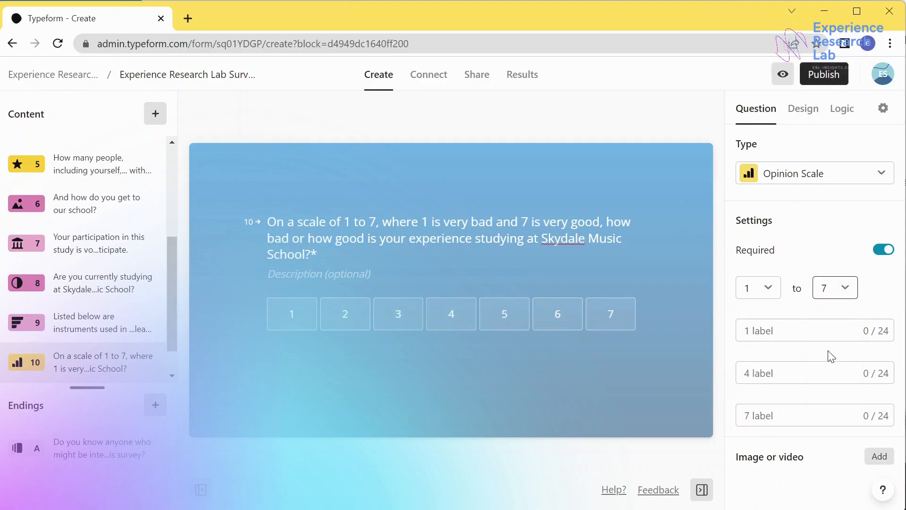
# Step: Label the low end of the scale "1- very bad" and the high end "7 - very good"
pyautogui.click(829, 331)
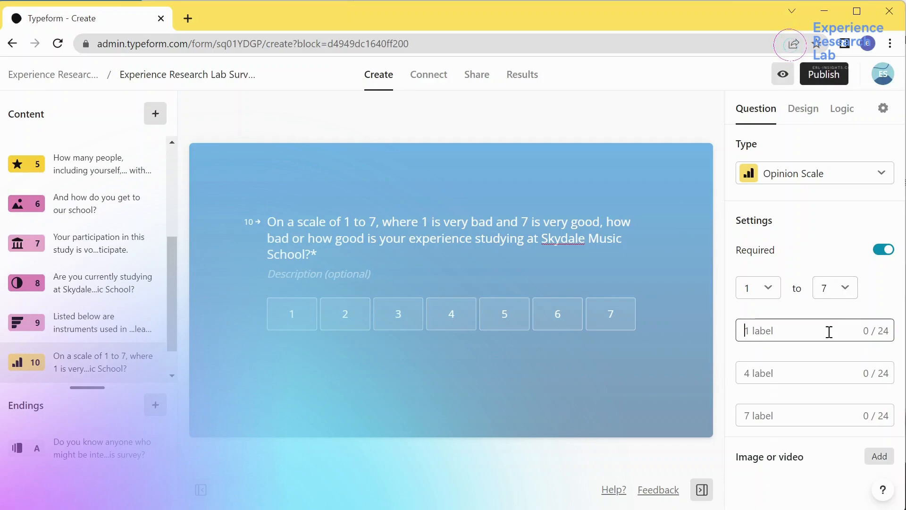
pyautogui.write('1')
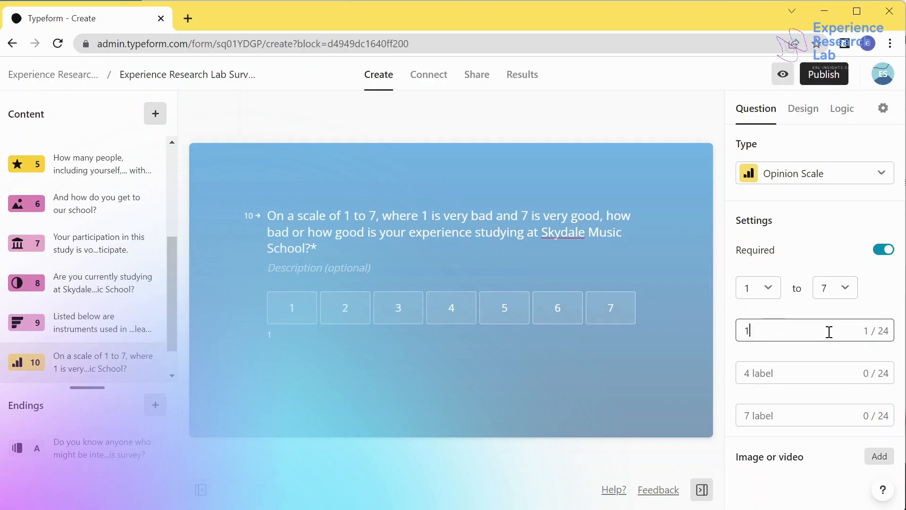
pyautogui.write('- very bad')
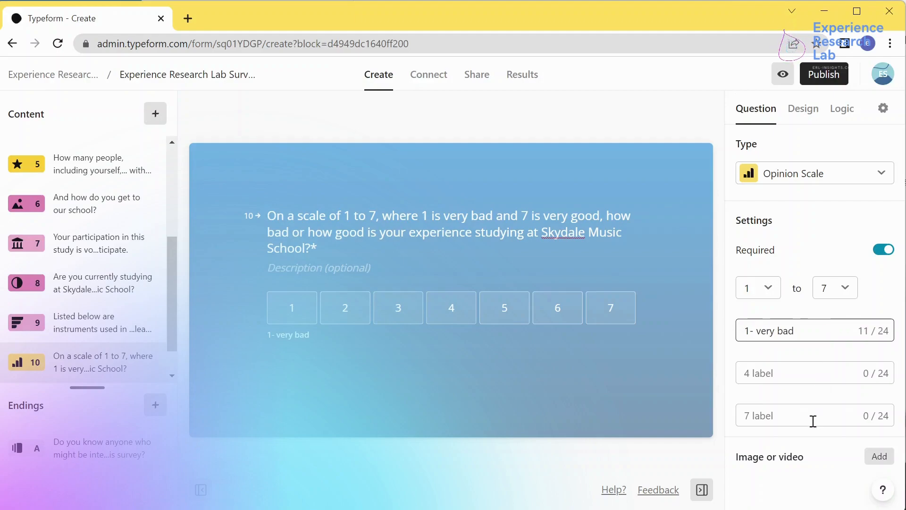
pyautogui.click(812, 417)
pyautogui.write('7 - very ')
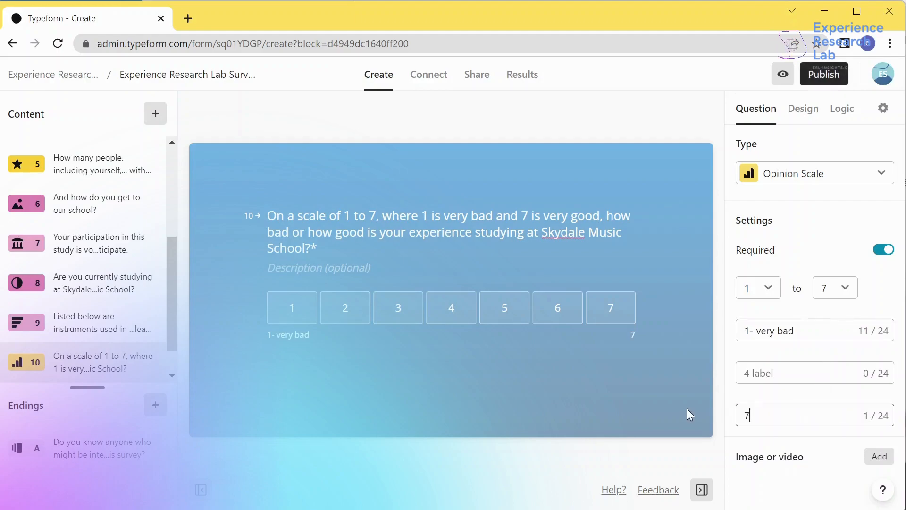
pyautogui.write('good')
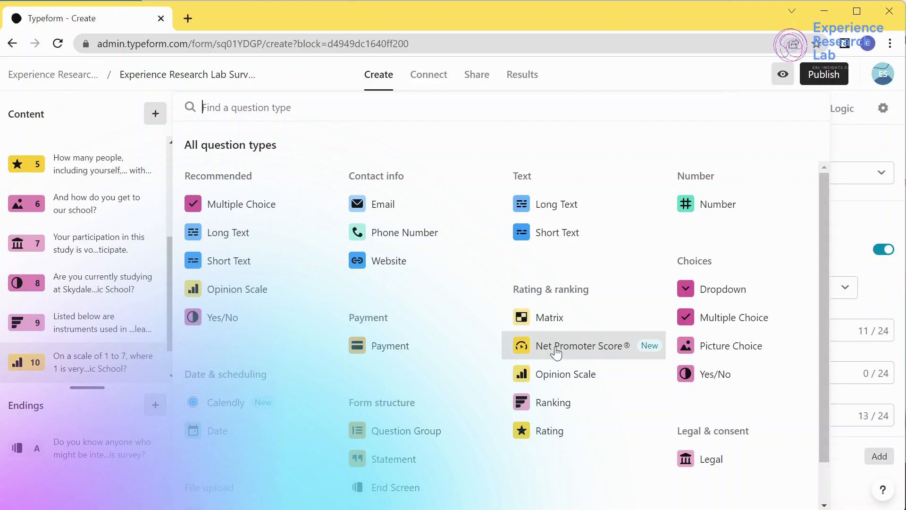
# Step: Add a required Net Promoter Score question, replacing "us" in its text with "Skydale Music School"
pyautogui.click(556, 349)
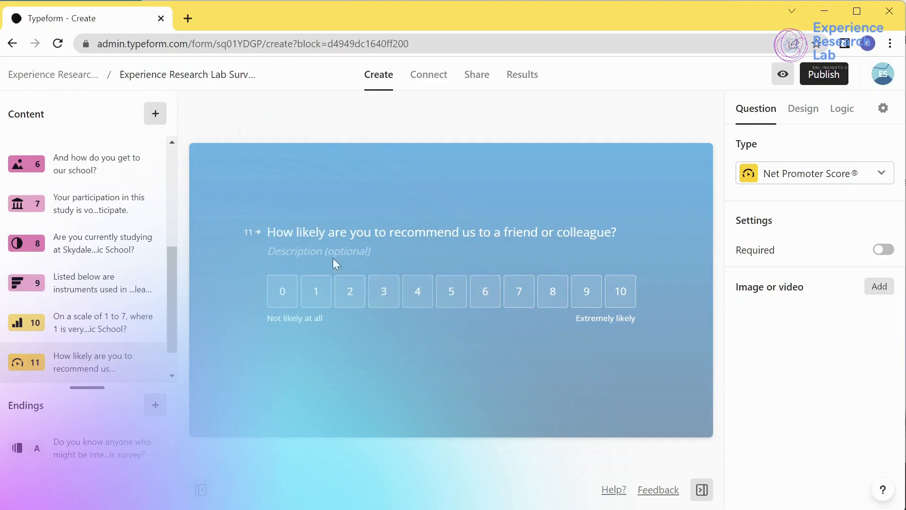
pyautogui.click(335, 231)
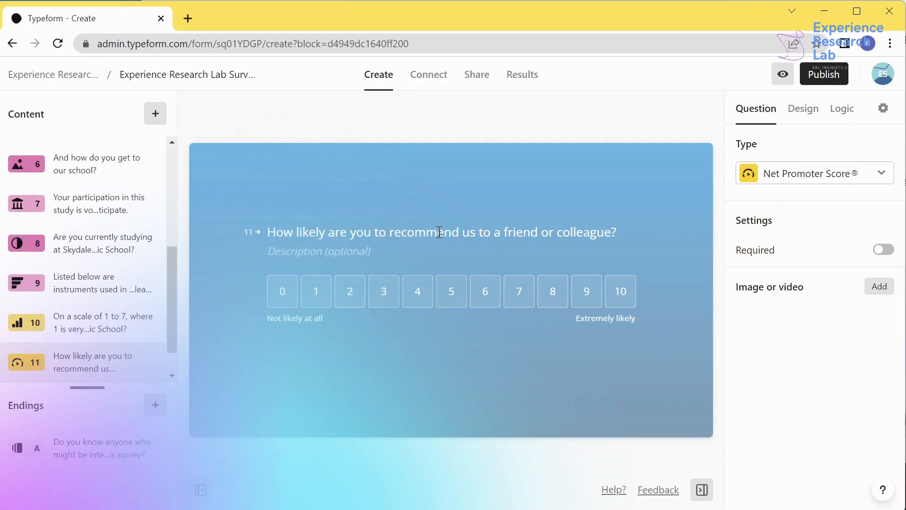
pyautogui.doubleClick(470, 233)
pyautogui.write('Skydale Music')
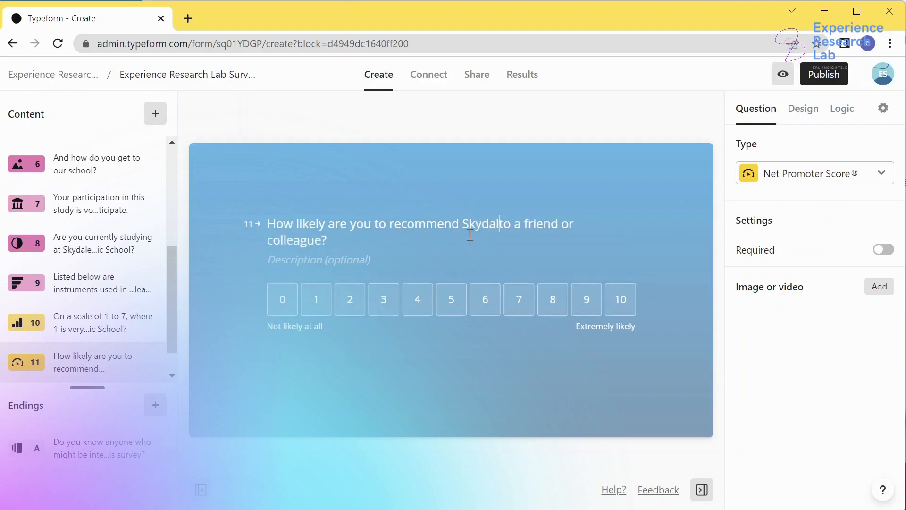
pyautogui.write(' School')
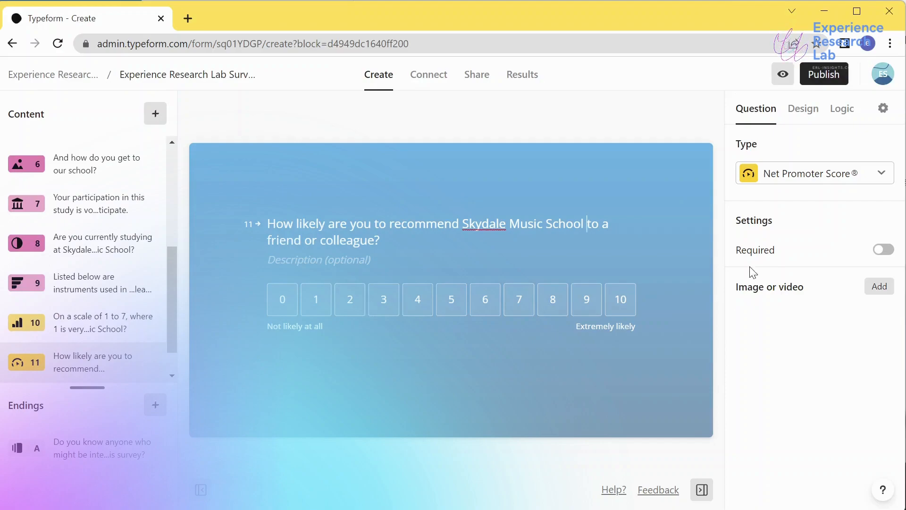
pyautogui.click(883, 254)
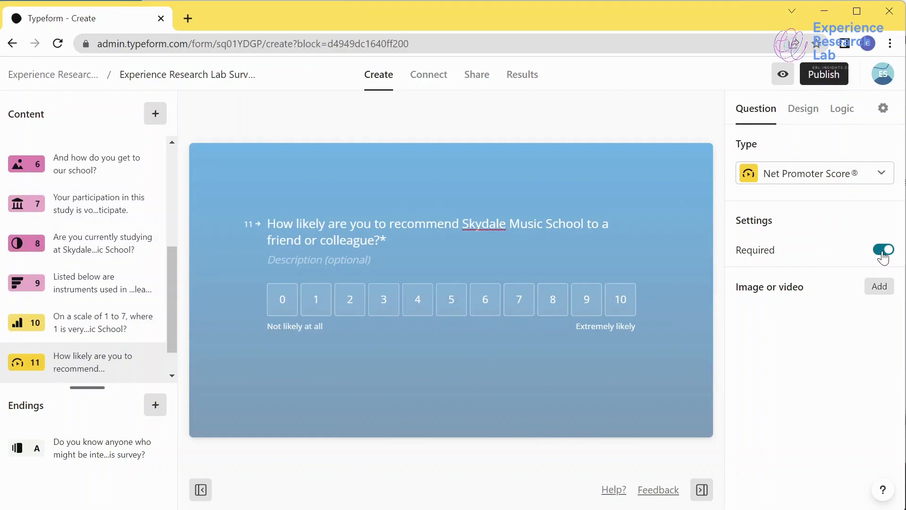
# Step: Add a matrix question after the Net Promoter Score question, trying its multiple selection setting and leaving it off
pyautogui.click(148, 118)
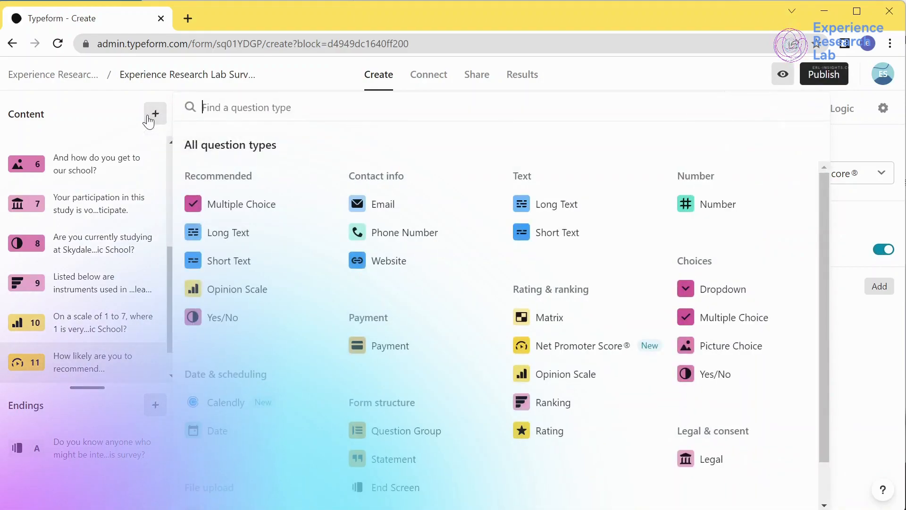
pyautogui.click(563, 324)
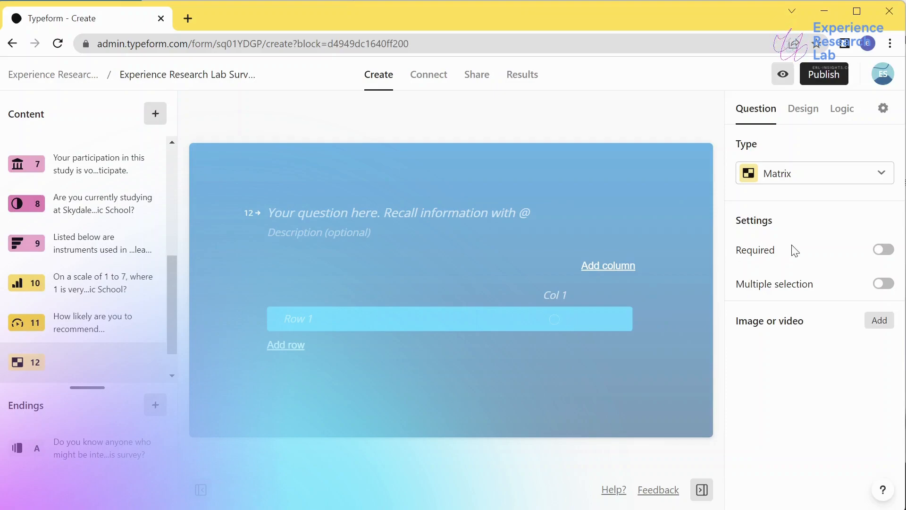
pyautogui.click(883, 284)
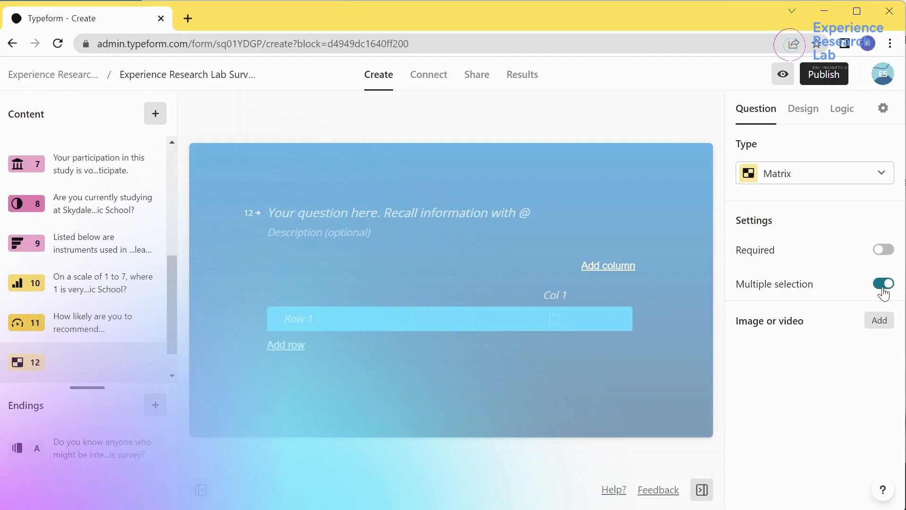
pyautogui.click(883, 285)
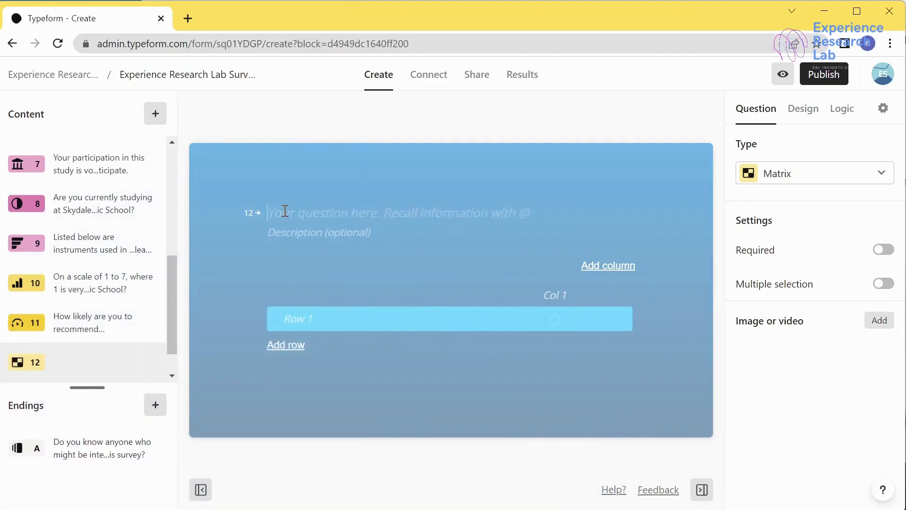
# Step: Enter "How likely are you to recommend music lessons for drum?" as the matrix question's text
pyautogui.write('How like')
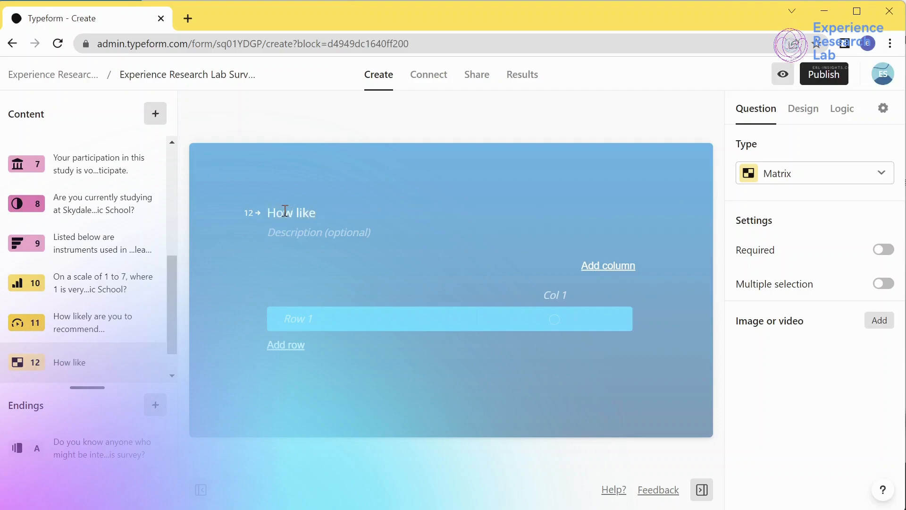
pyautogui.write('ly a')
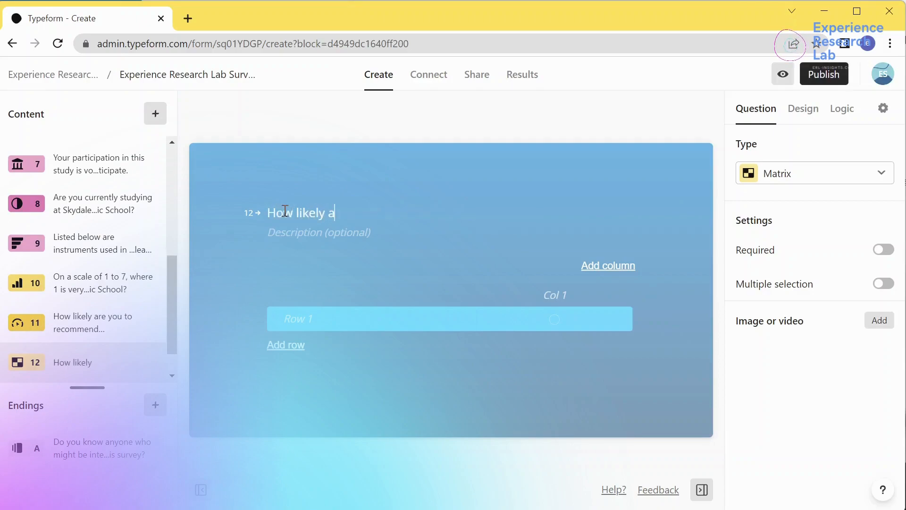
pyautogui.write('re you ')
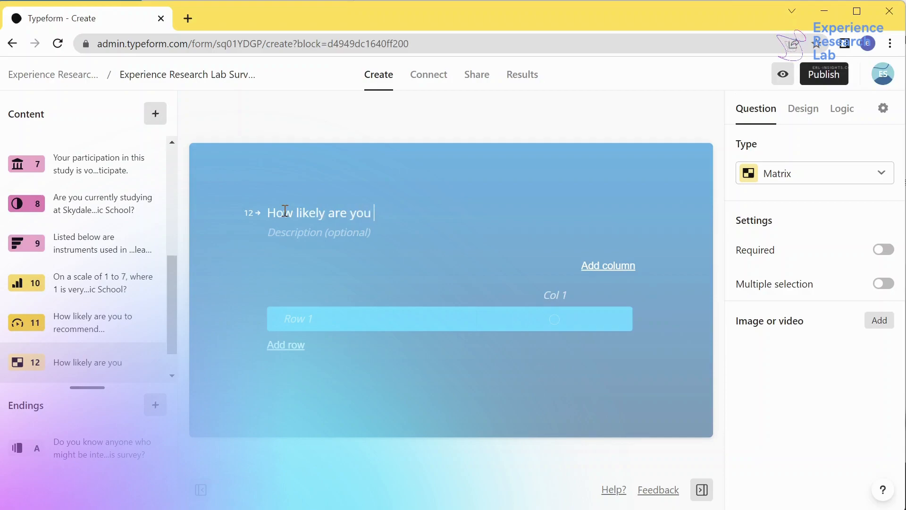
pyautogui.write('to co')
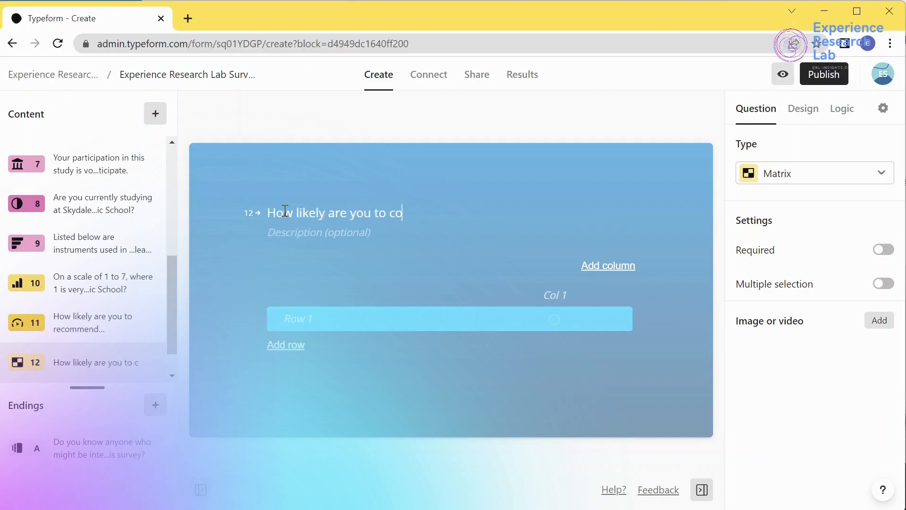
pyautogui.press('BackSpace')
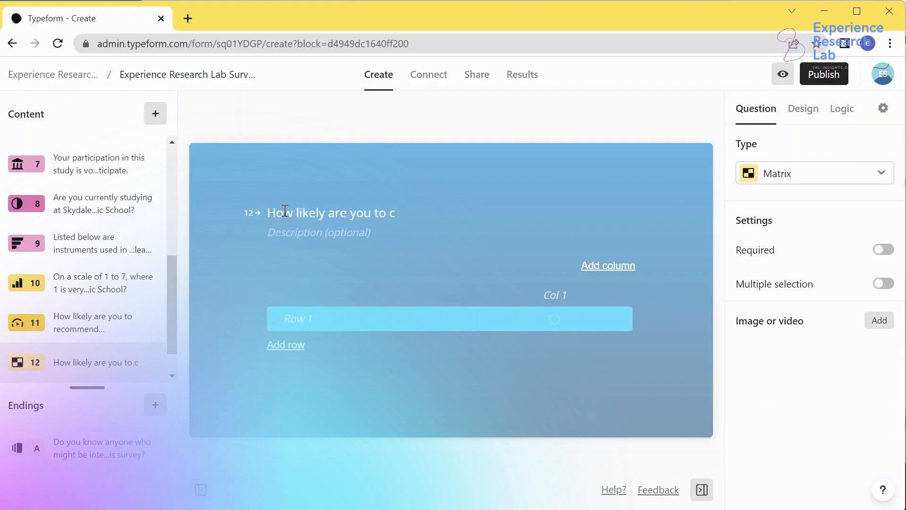
pyautogui.press('BackSpace')
pyautogui.write('recomm')
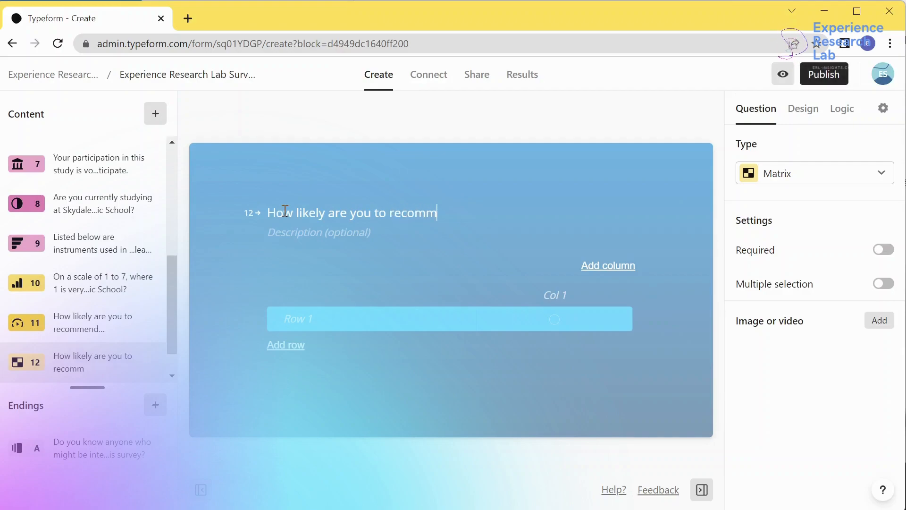
pyautogui.write('end mui')
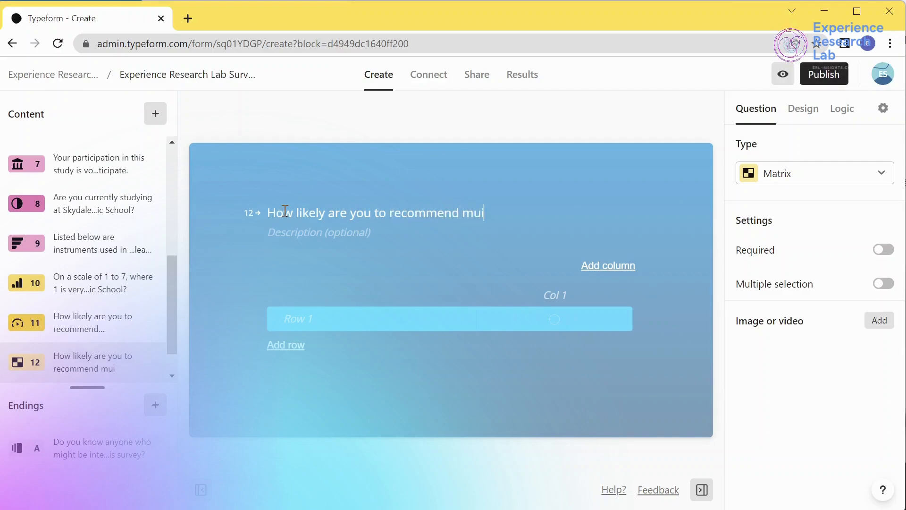
pyautogui.press('BackSpace')
pyautogui.write('sic less')
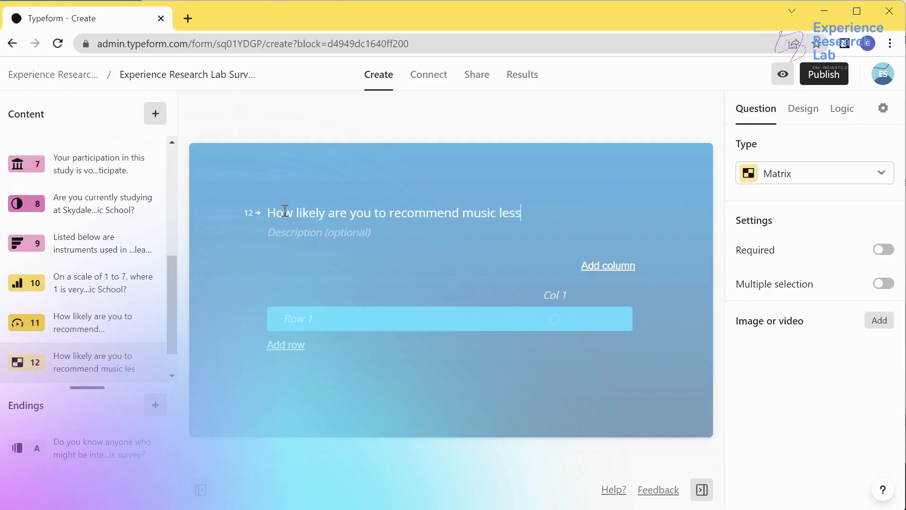
pyautogui.write('ons for ')
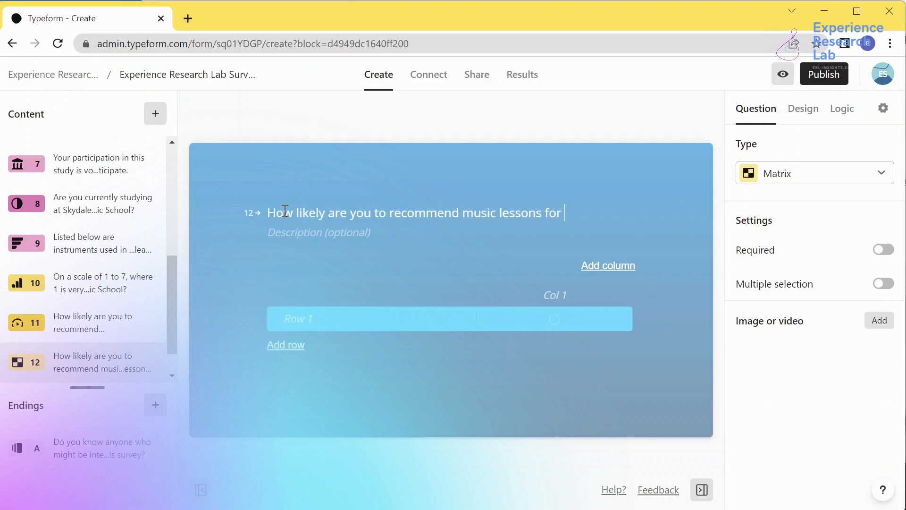
pyautogui.write('drum?')
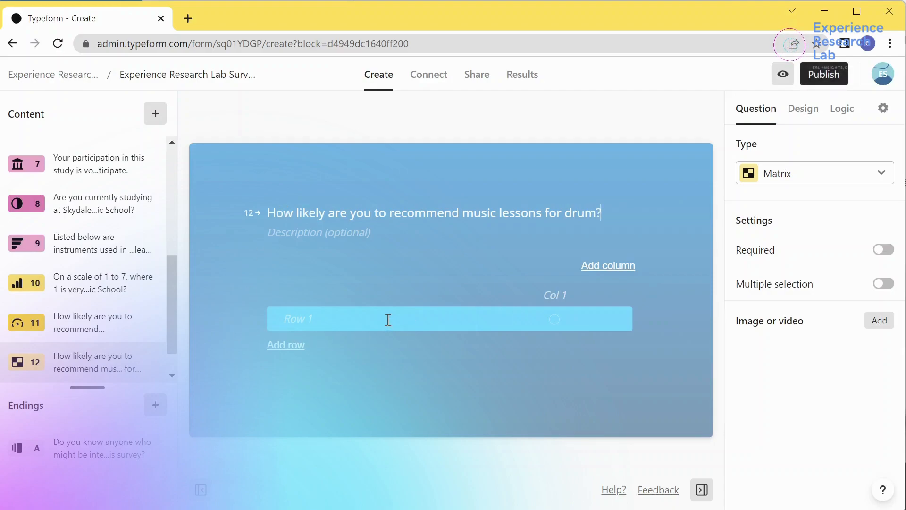
# Step: Replace "drum" in the matrix question's text with "the following instruments"
pyautogui.doubleClick(570, 213)
pyautogui.write('the foll')
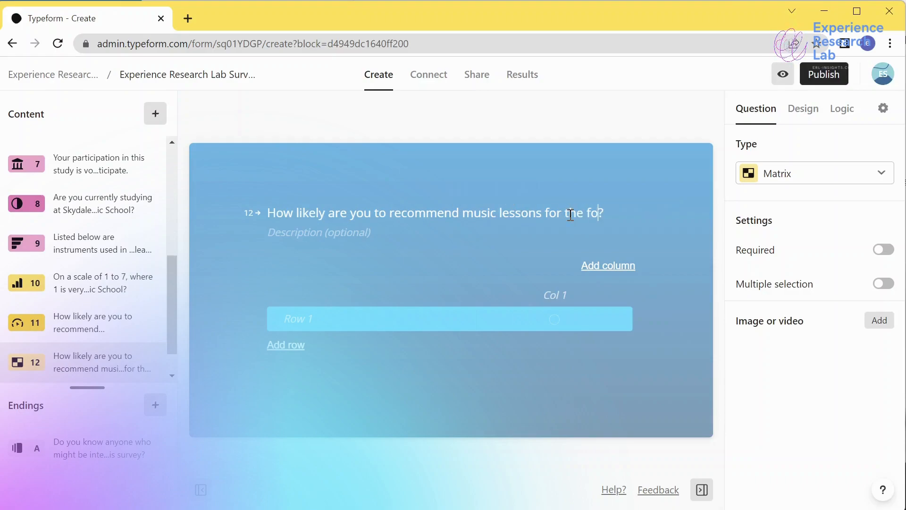
pyautogui.write('owing instru')
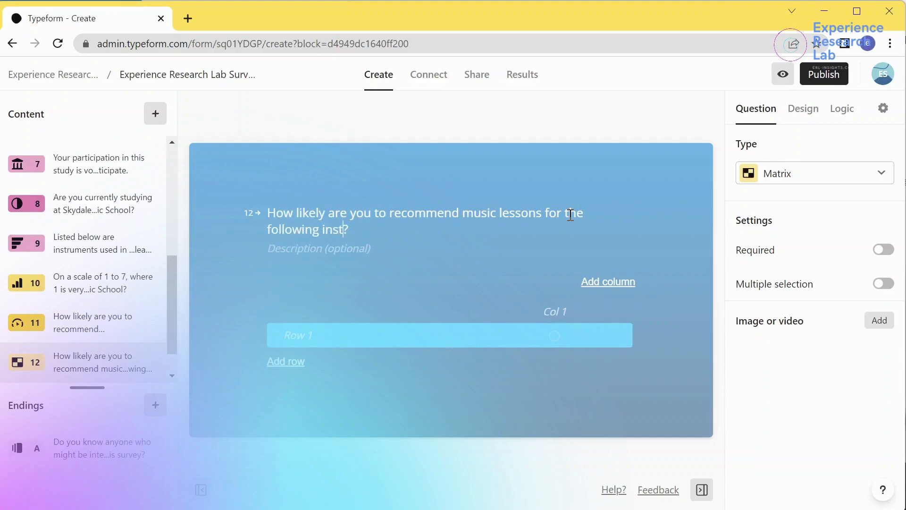
pyautogui.write('ments')
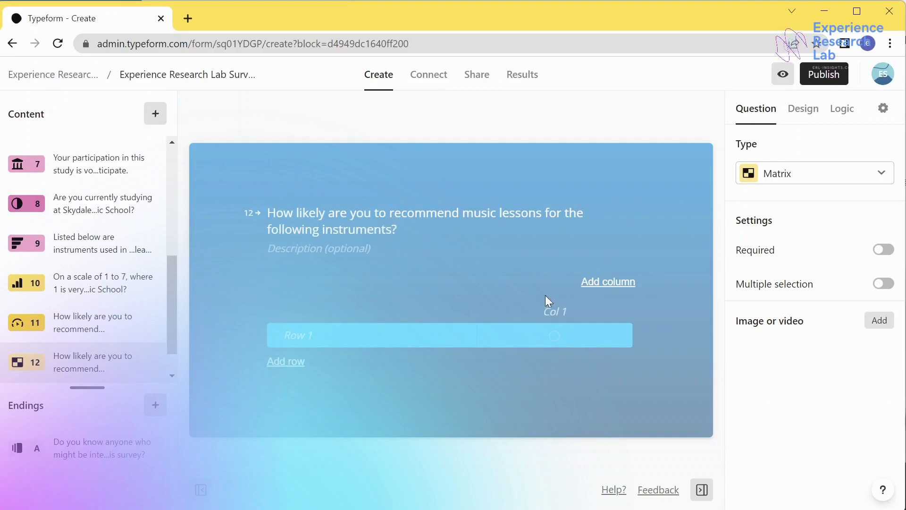
# Step: Label the first row of the matrix "Drum"
pyautogui.click(358, 334)
pyautogui.write('Frum')
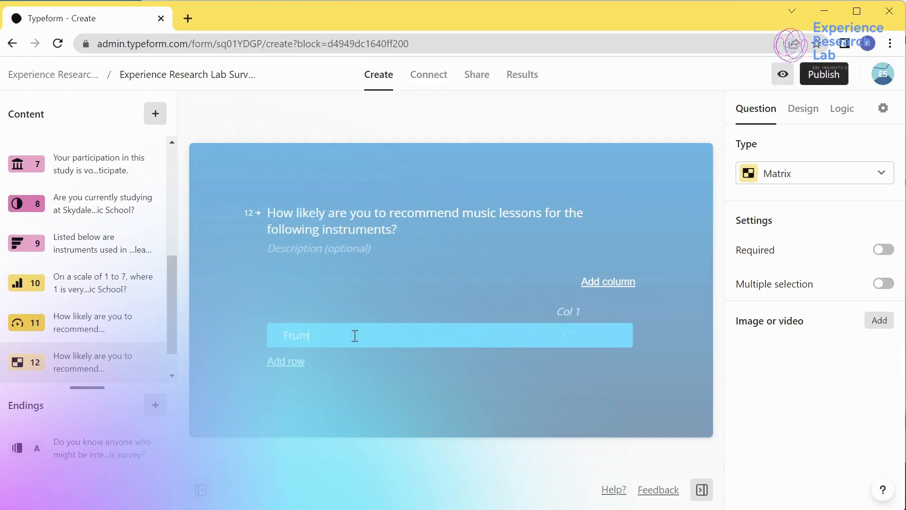
pyautogui.press('BackSpace')
pyautogui.press('BackSpace')
pyautogui.press('BackSpace')
pyautogui.press('BackSpace')
pyautogui.write('Drum')
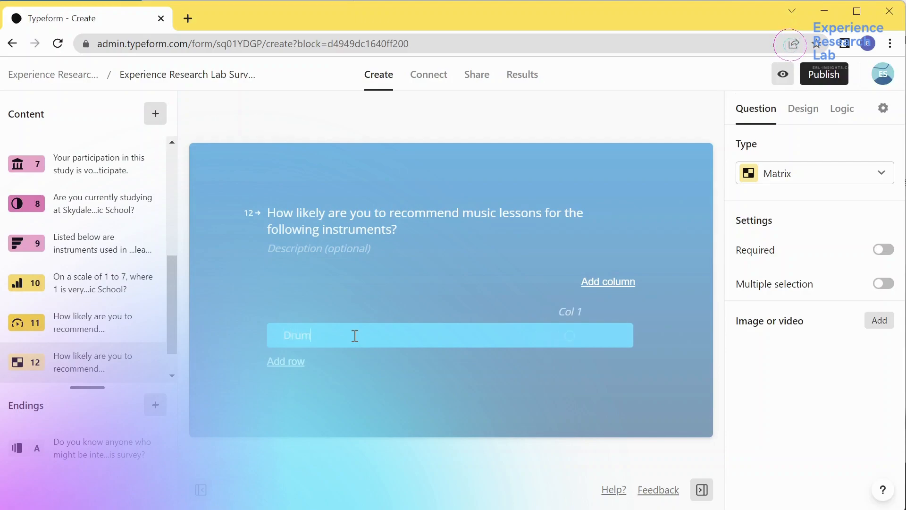
# Step: Add three more rows to the matrix, labelled "Guitar", "Piano" and "Saxophone"
pyautogui.click(286, 362)
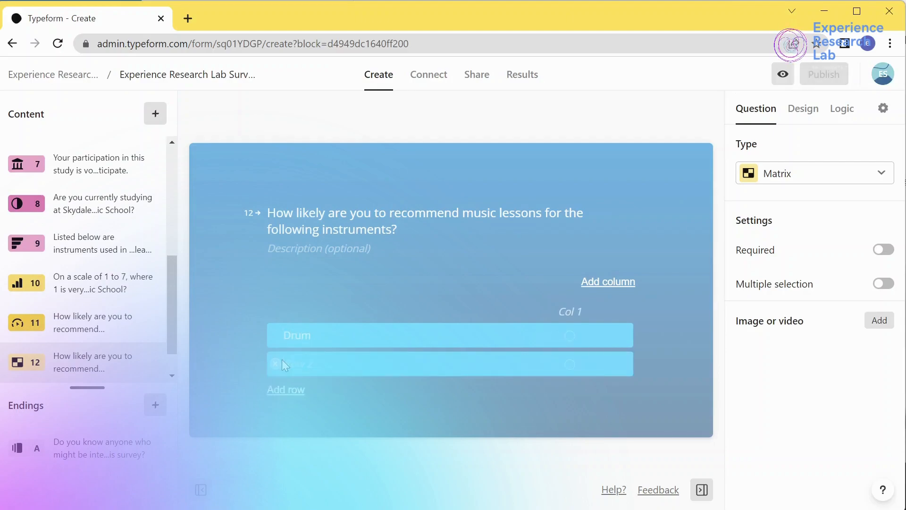
pyautogui.write('Guitar')
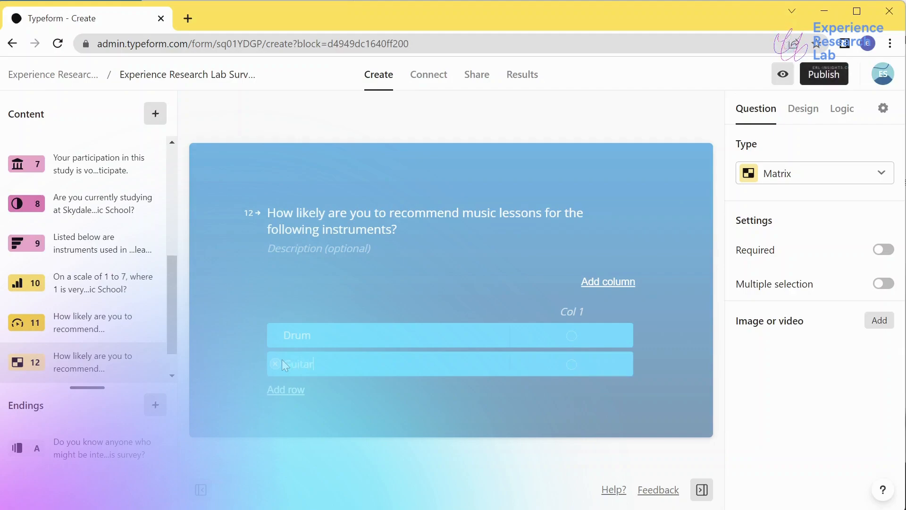
pyautogui.click(291, 385)
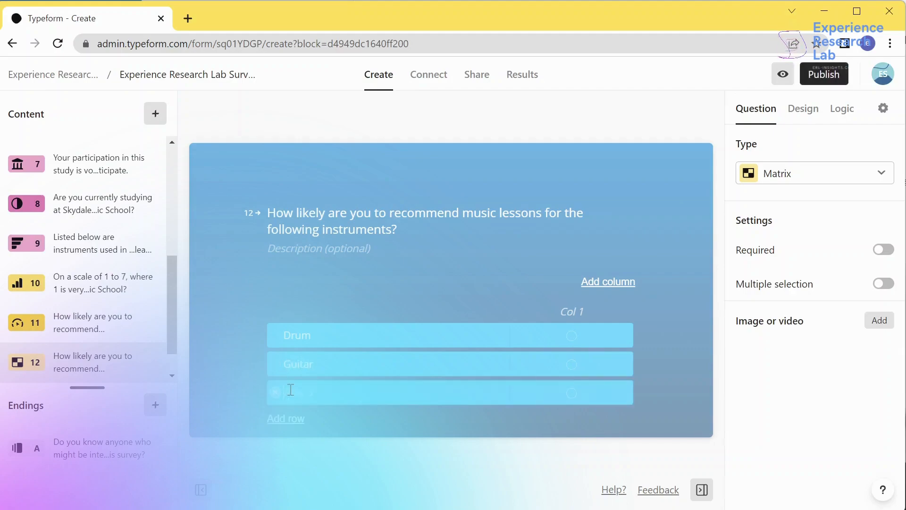
pyautogui.write('Piano')
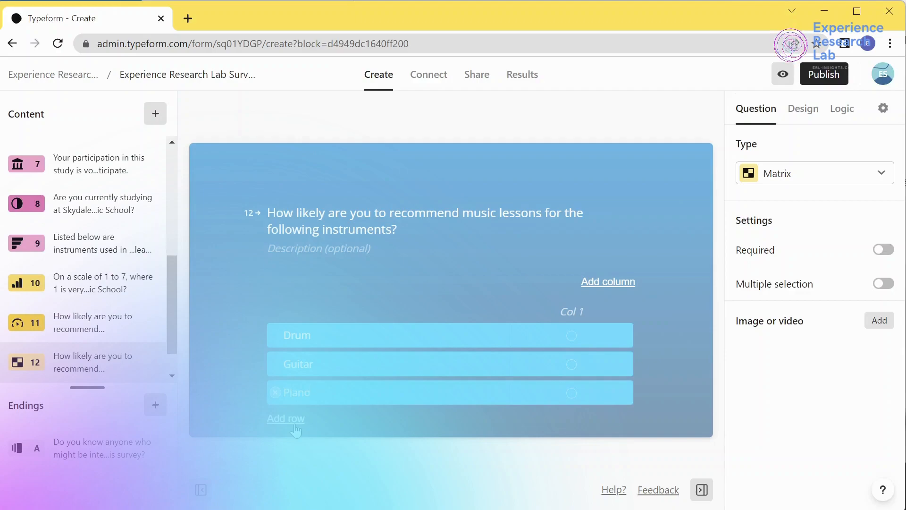
pyautogui.click(296, 417)
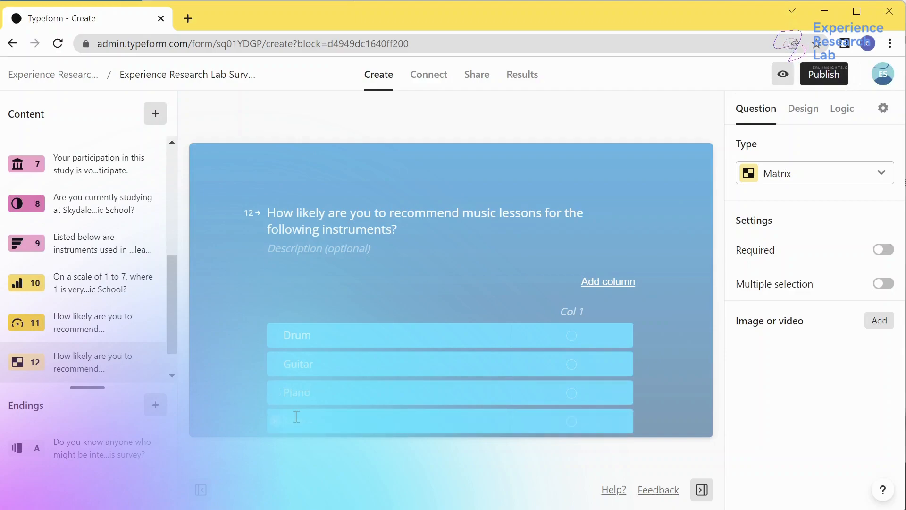
pyautogui.write('Saxophone')
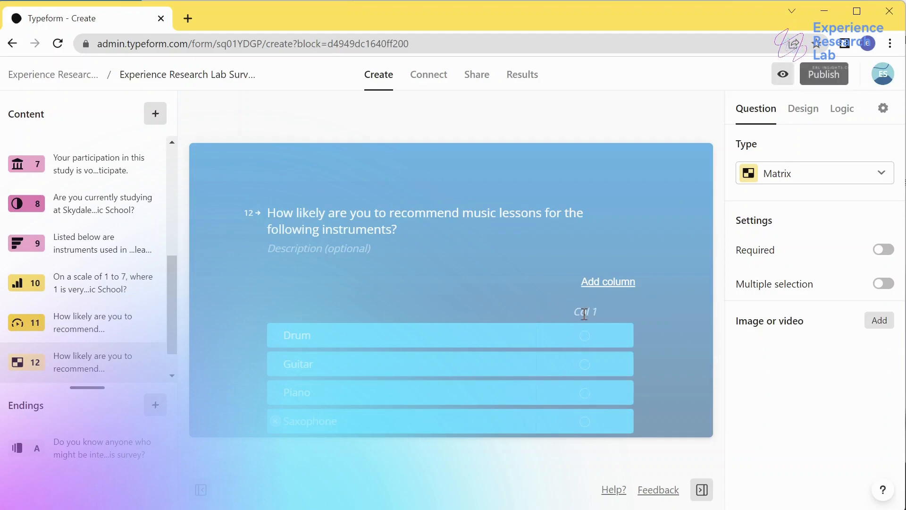
# Step: Label the first column of the matrix "Least likely"
pyautogui.scroll(-1, 585, 313)
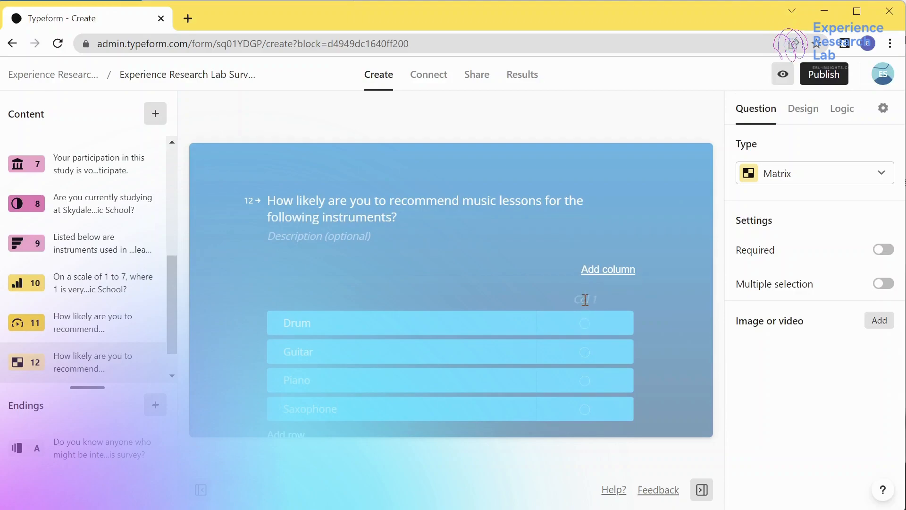
pyautogui.write('Most likely')
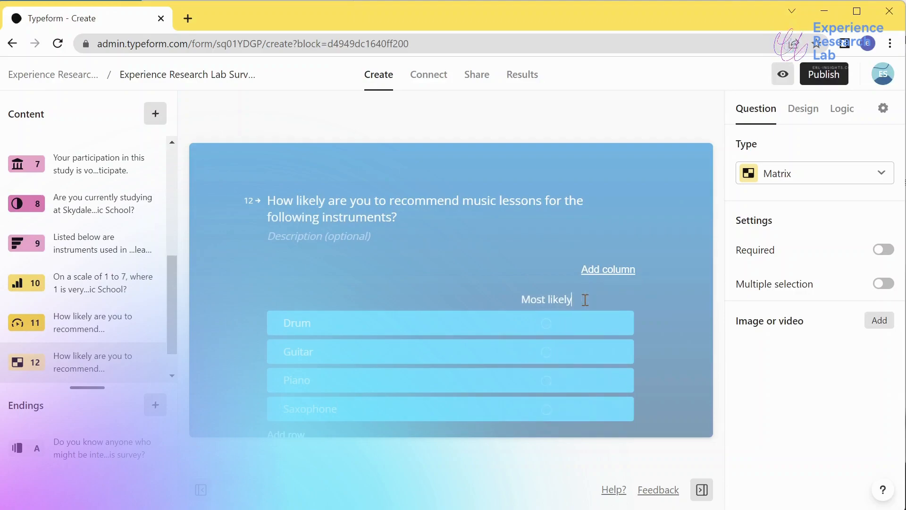
pyautogui.doubleClick(532, 300)
pyautogui.write('Least')
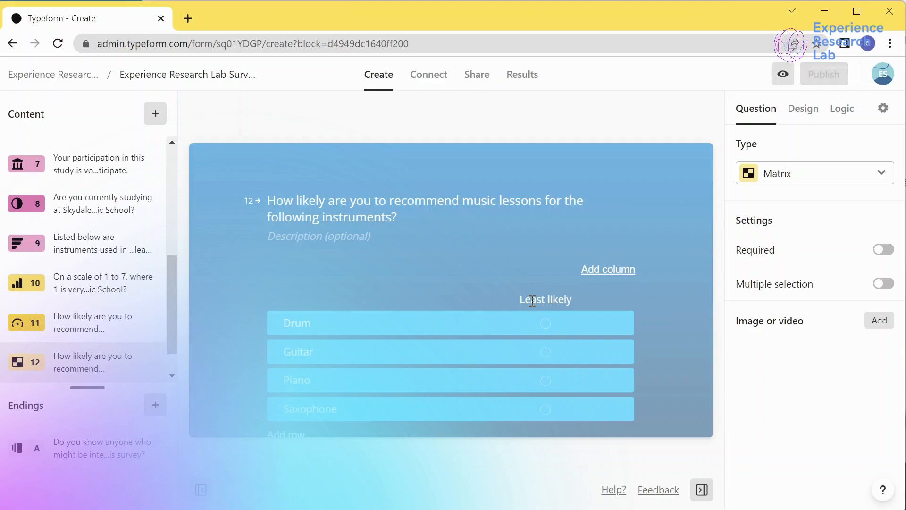
# Step: Add a second matrix column labelled "Most likely" and make the question required
pyautogui.click(609, 270)
pyautogui.write('Most likely')
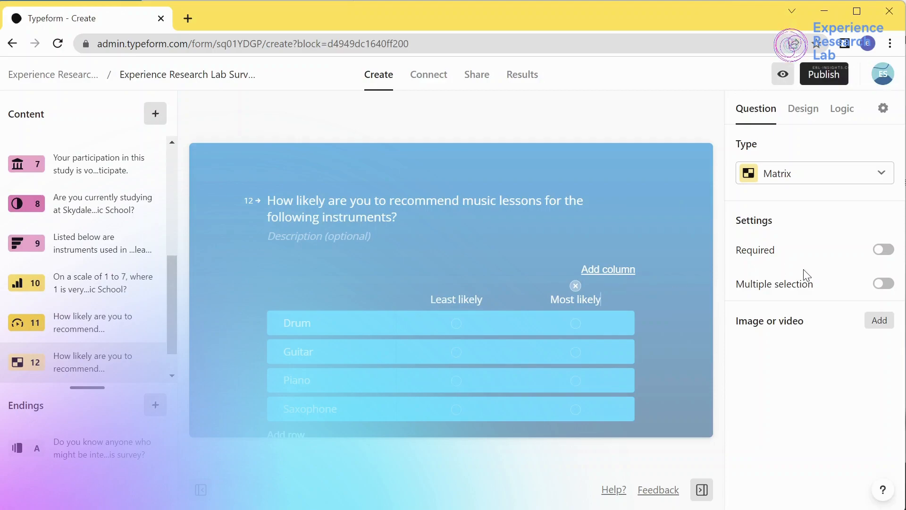
pyautogui.click(884, 250)
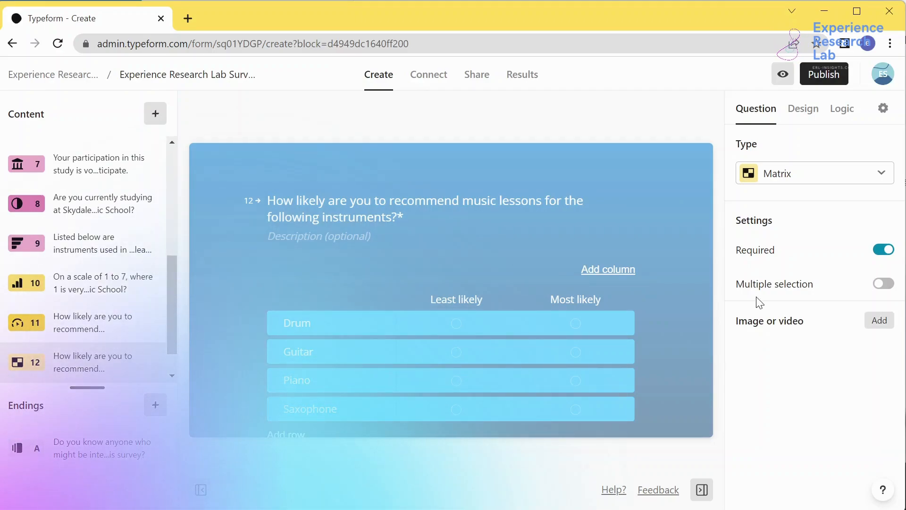
# Step: Add another matrix question asking "On which day do you usually use the performance hall to demonstrate your musical skills?"
pyautogui.click(155, 115)
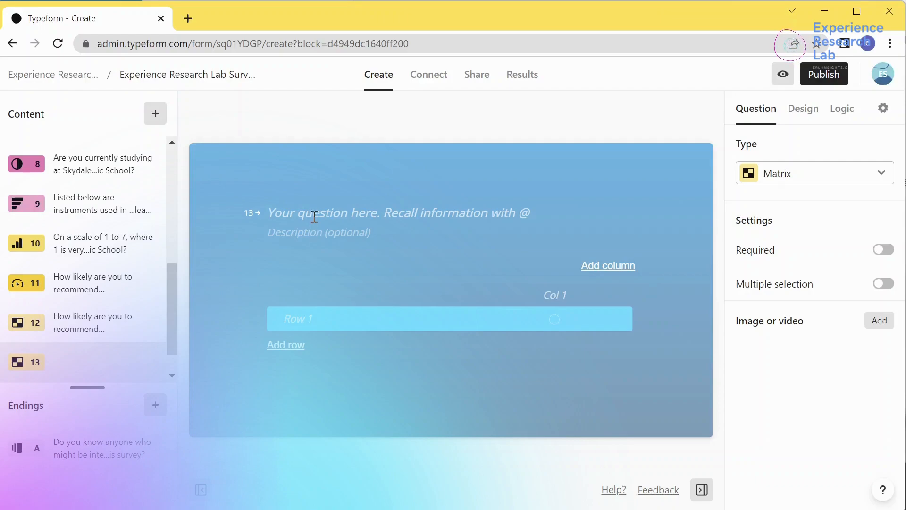
pyautogui.click(314, 216)
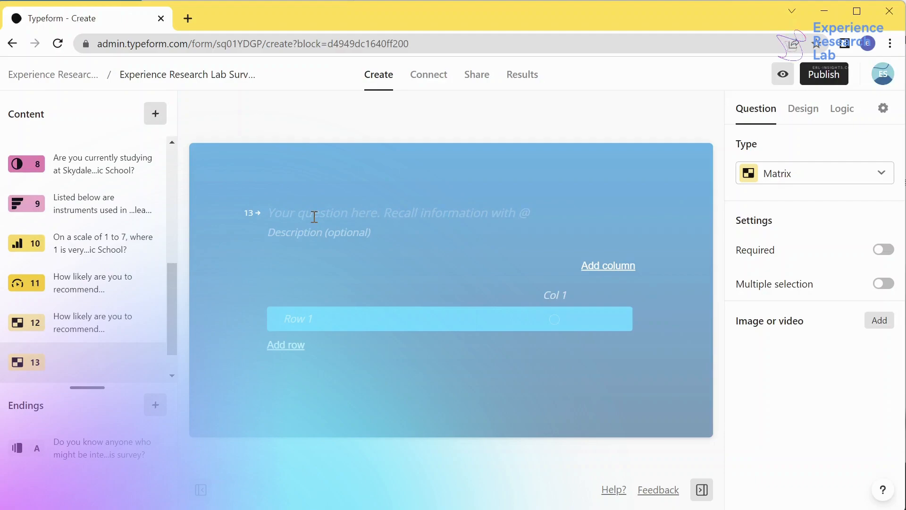
pyautogui.write('On which day do you usu')
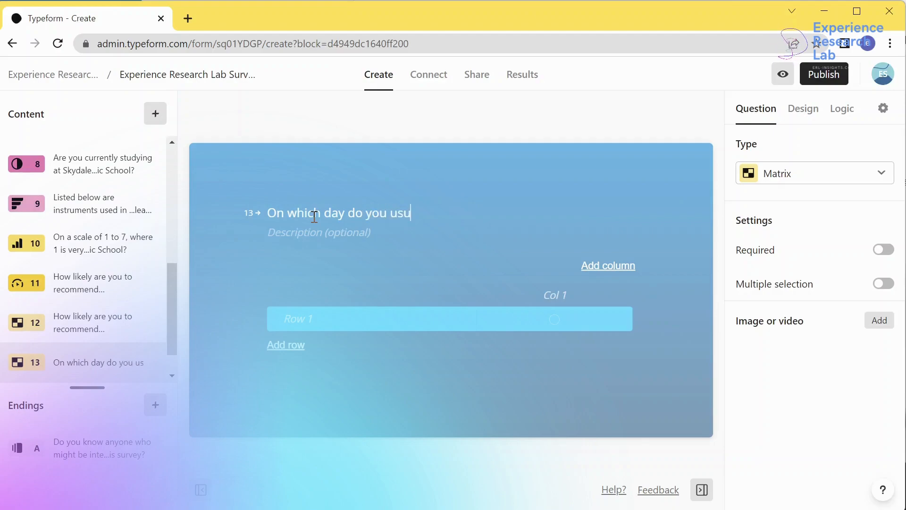
pyautogui.write('ally use the per')
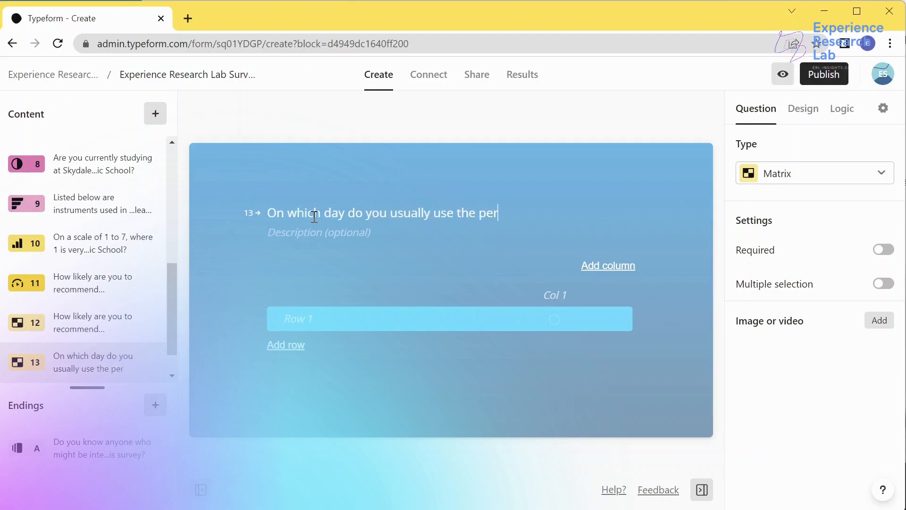
pyautogui.write('formance hall to demonsta')
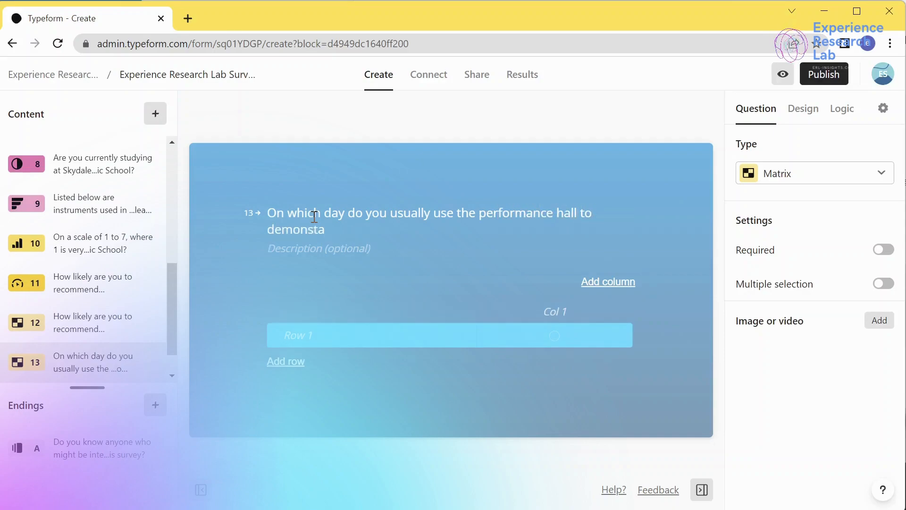
pyautogui.press('BackSpace')
pyautogui.write('rate ')
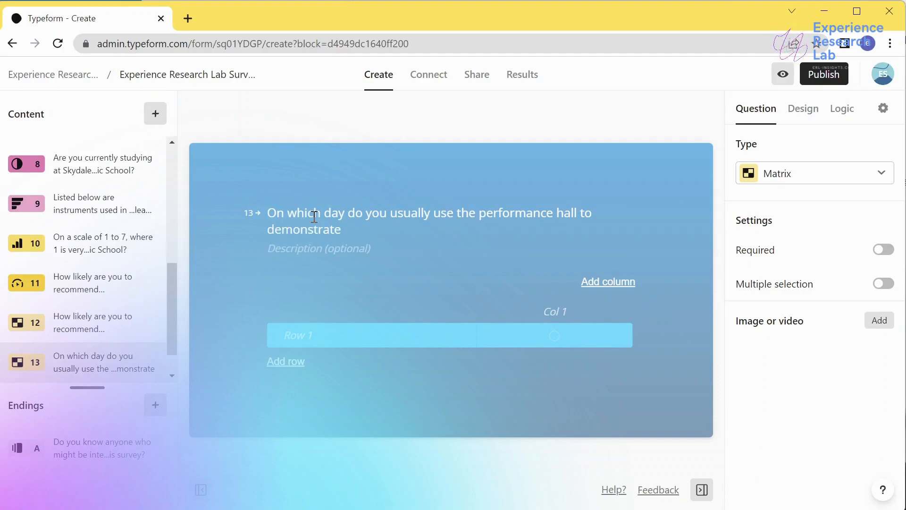
pyautogui.write('your ')
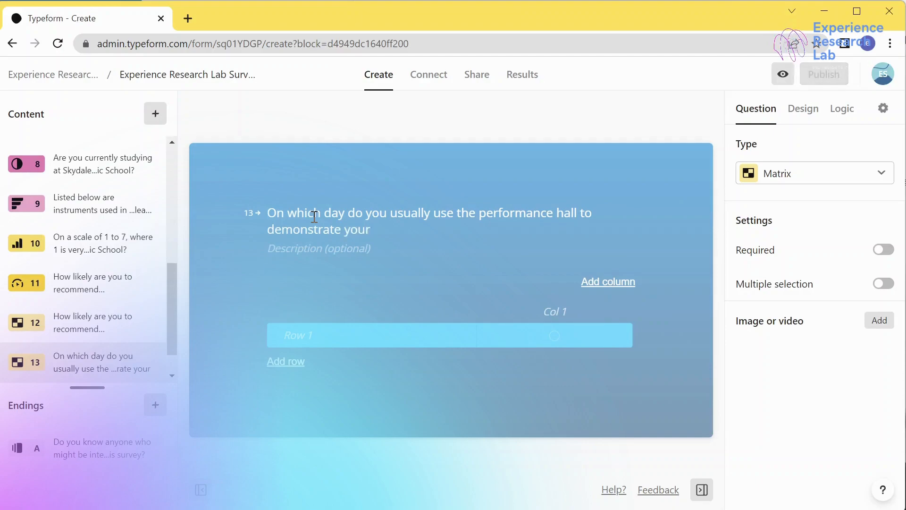
pyautogui.write('music')
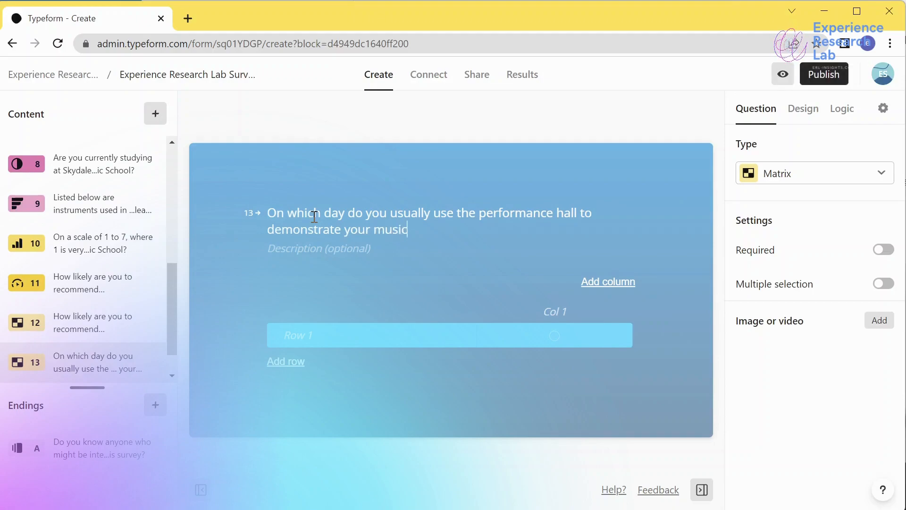
pyautogui.write('al skills?')
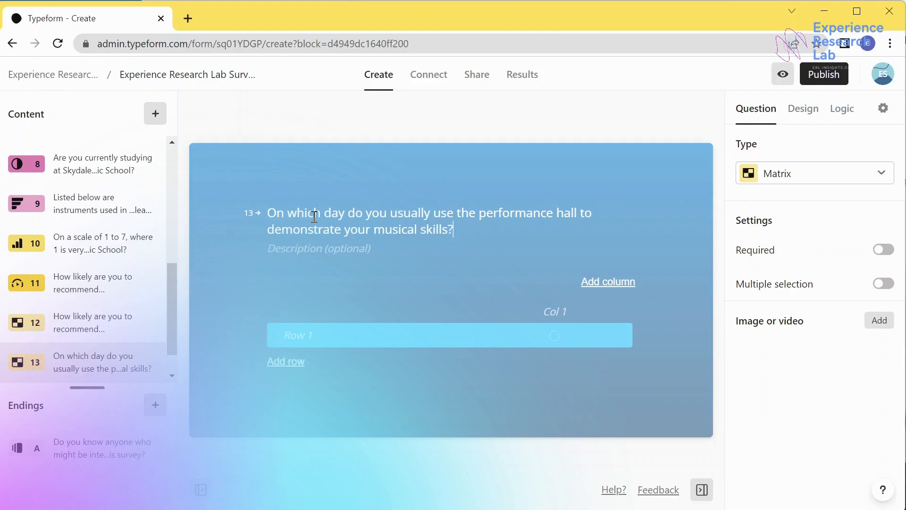
# Step: Label the first matrix row "Drum" and add three more rows labelled "Guitar", "Piano" and "Saxohone"
pyautogui.click(300, 341)
pyautogui.write('Drum')
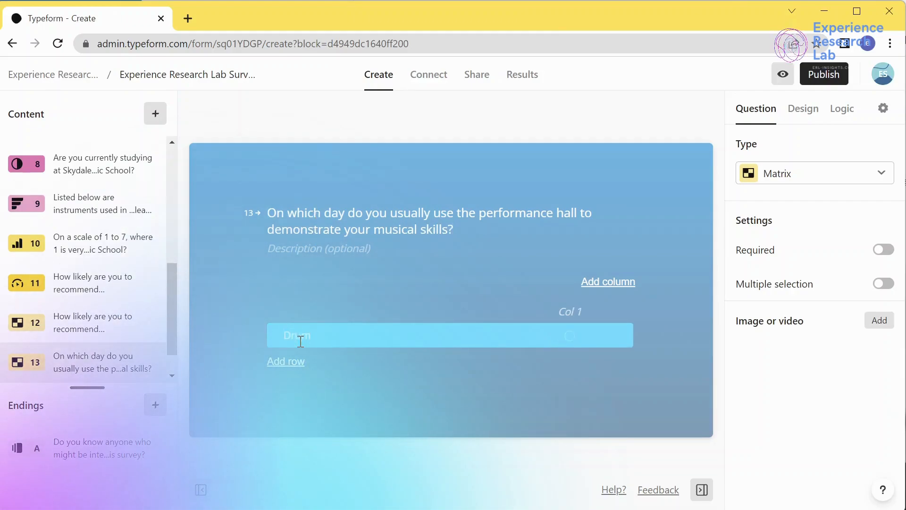
pyautogui.click(287, 362)
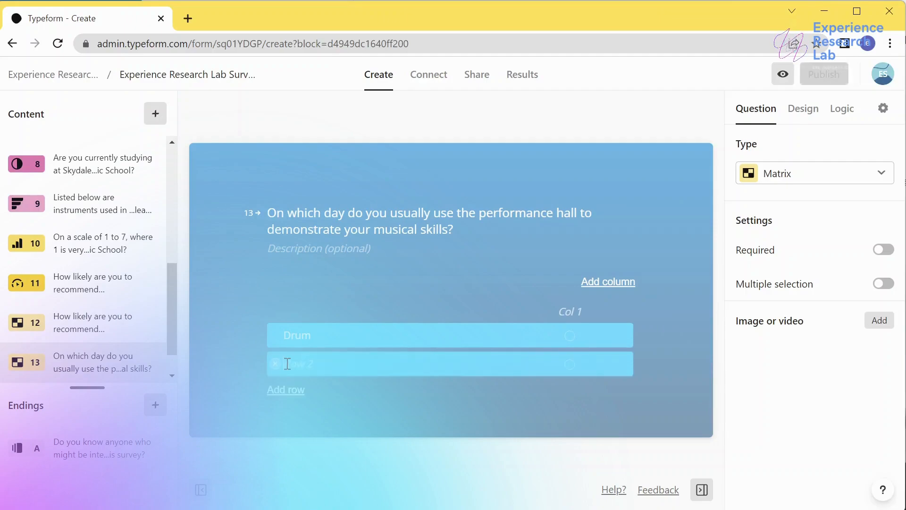
pyautogui.write('Guitar')
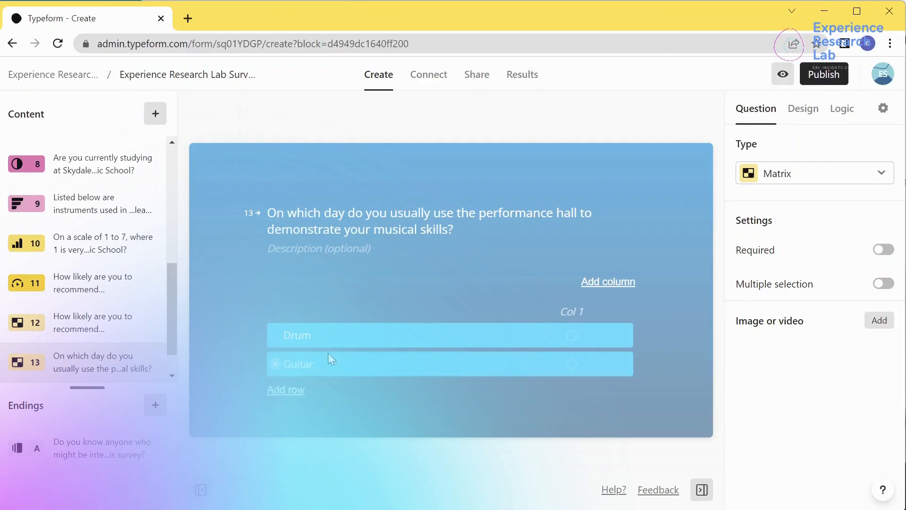
pyautogui.click(287, 390)
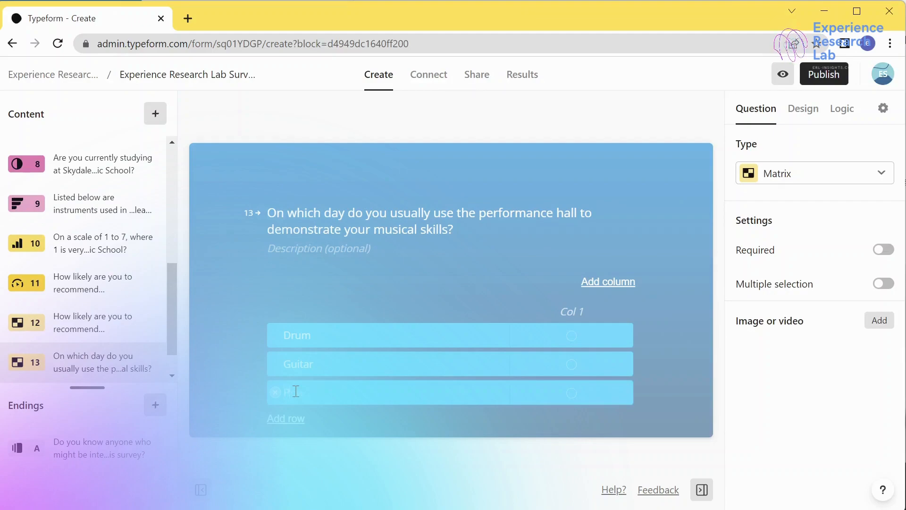
pyautogui.click(293, 418)
pyautogui.write('Saxohone')
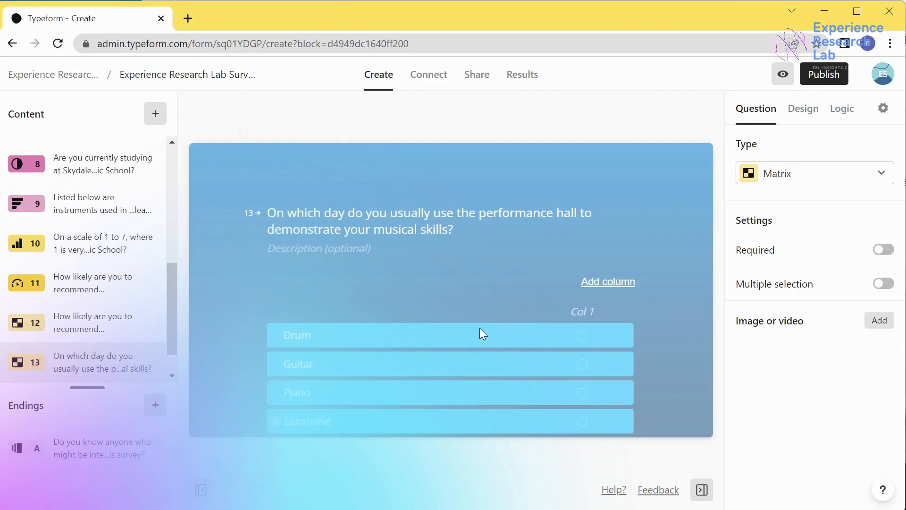
# Step: Label the first matrix column "Monday" and add a second column labelled "Tuesday"
pyautogui.click(584, 311)
pyautogui.write('Monday')
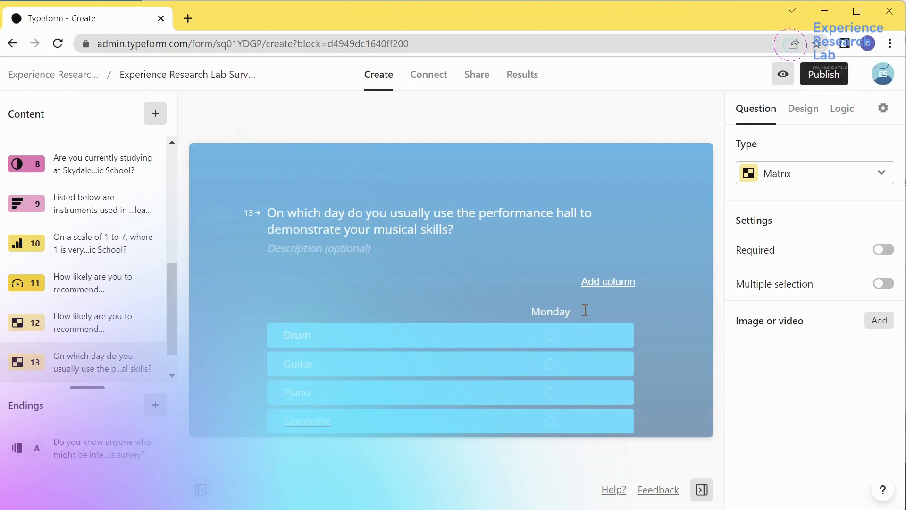
pyautogui.click(616, 283)
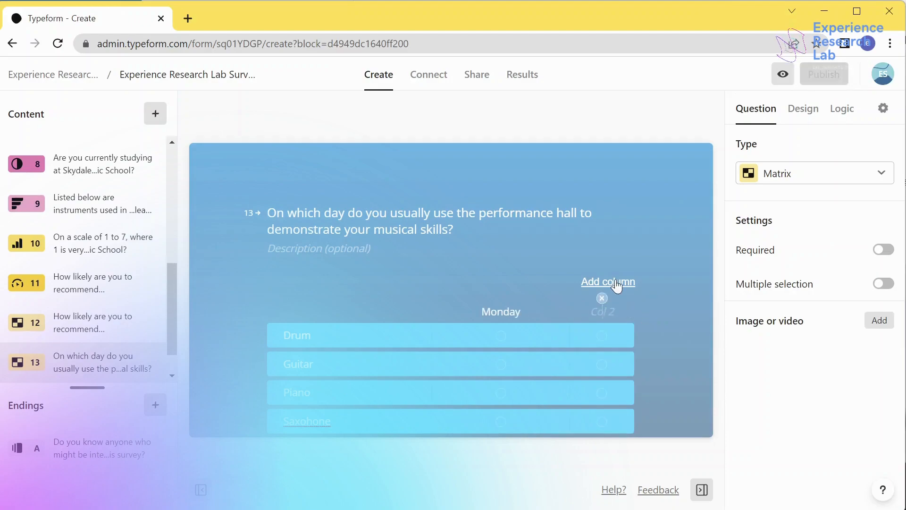
pyautogui.write('T')
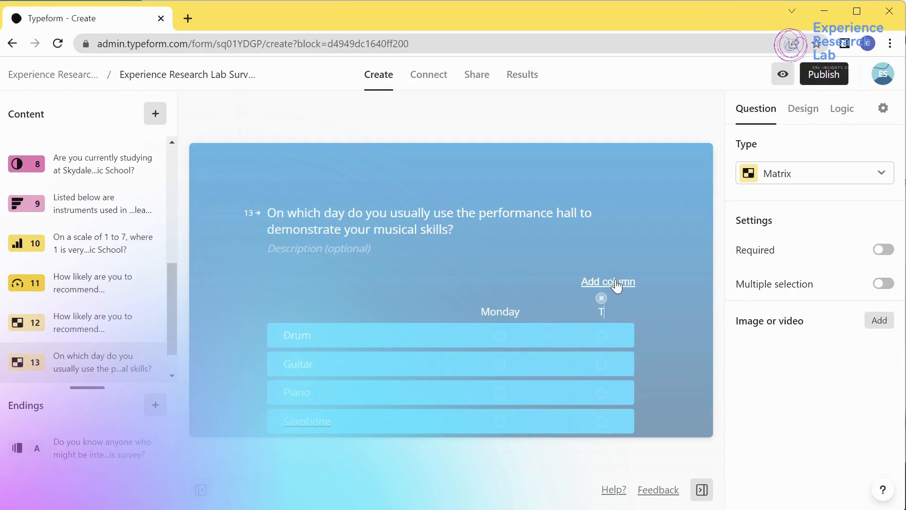
pyautogui.write('hursd')
pyautogui.press('BackSpace')
pyautogui.press('BackSpace')
pyautogui.press('BackSpace')
pyautogui.press('BackSpace')
pyautogui.press('BackSpace')
pyautogui.write('uesday')
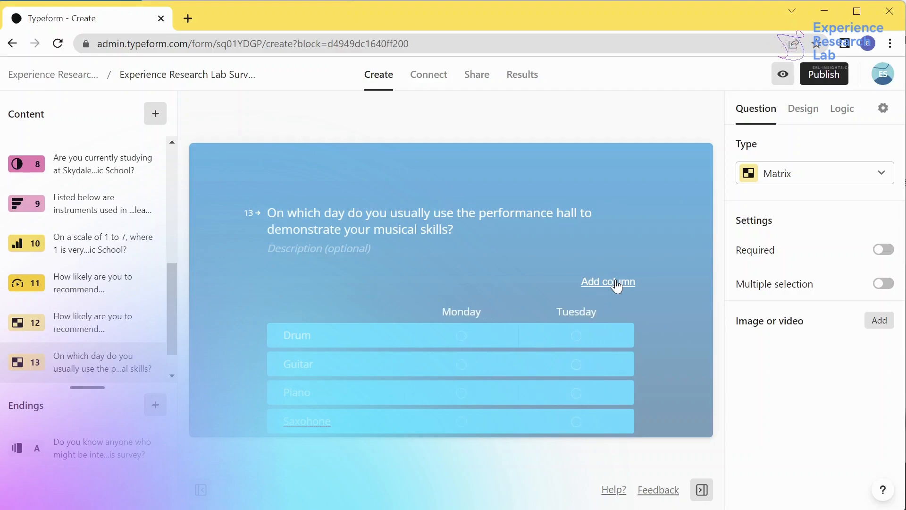
# Step: Add two more matrix columns labelled "Wednesday" and "Thursday"
pyautogui.click(617, 285)
pyautogui.write('Wed')
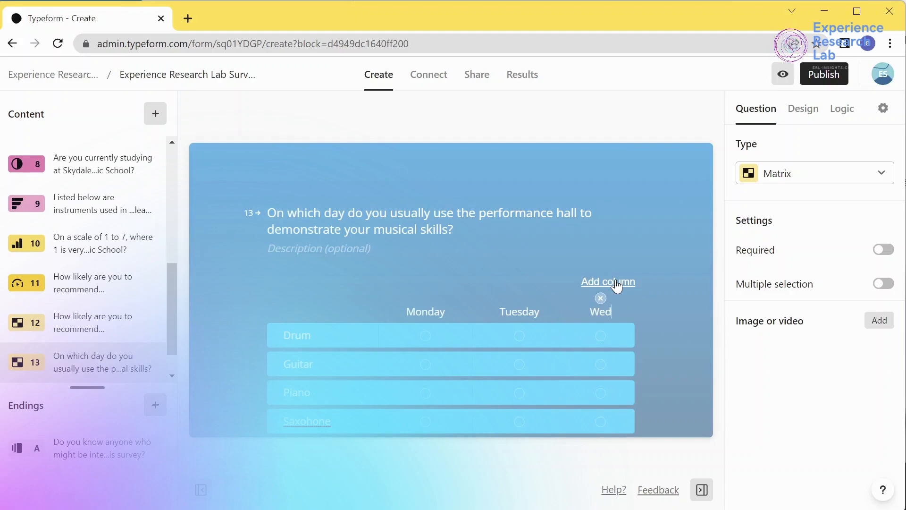
pyautogui.write('nesday')
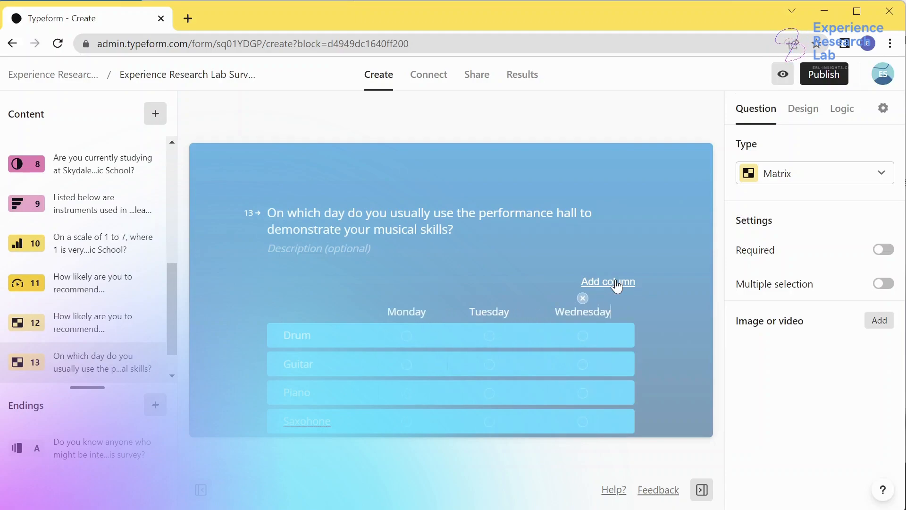
pyautogui.click(617, 286)
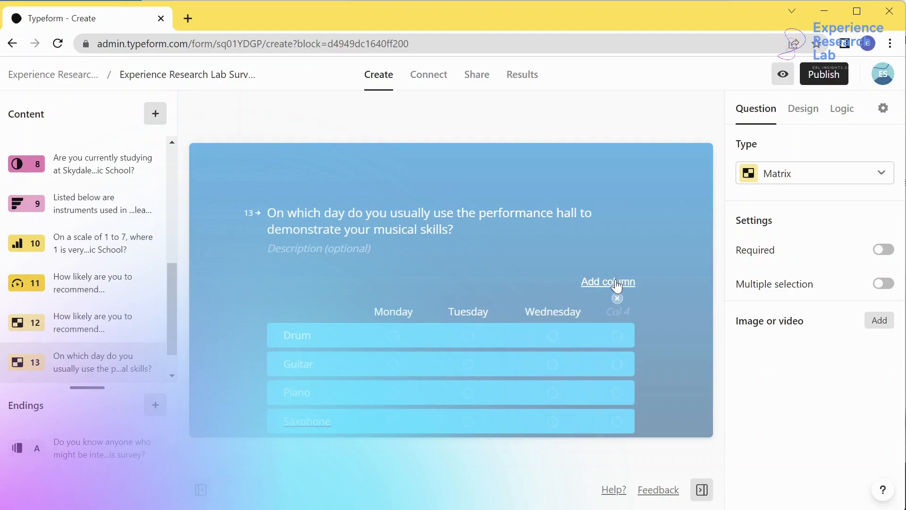
pyautogui.write('Thursday')
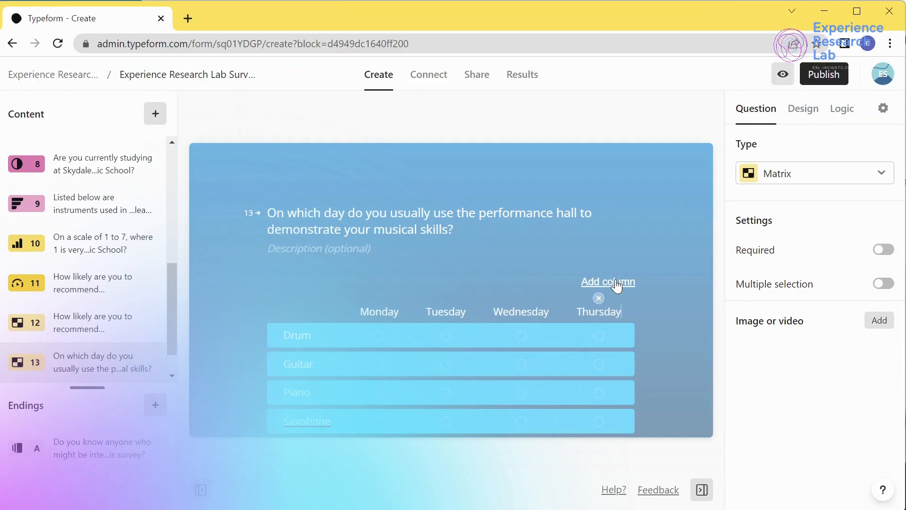
# Step: Add the last three matrix columns, labelled "Friday", "Saturday" and "Sunday"
pyautogui.click(617, 285)
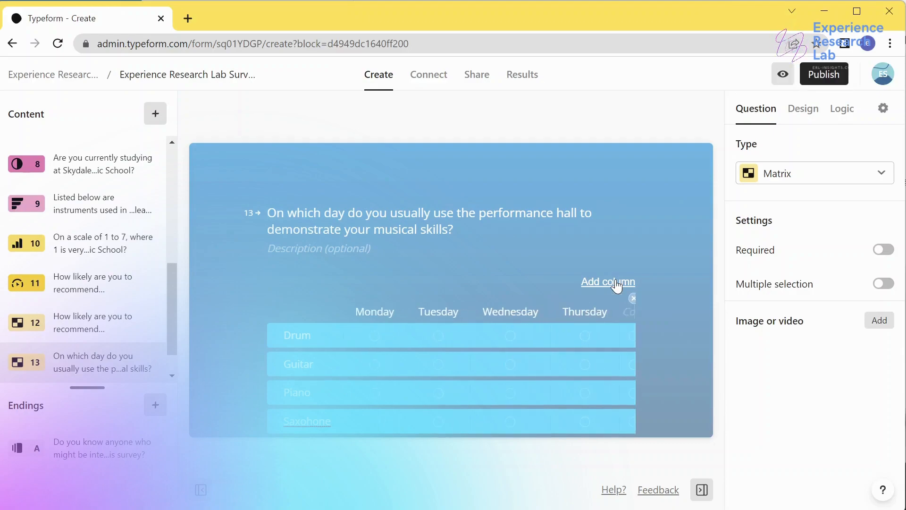
pyautogui.write('T')
pyautogui.write('riday')
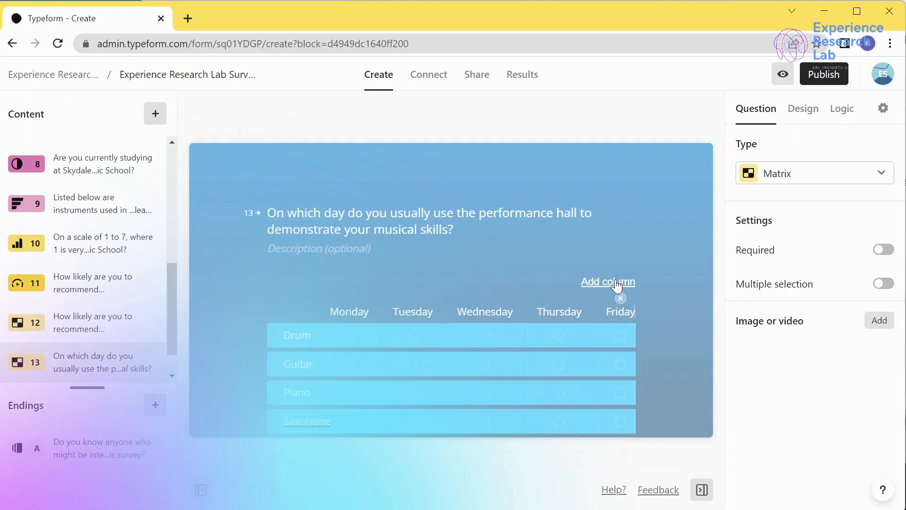
pyautogui.click(617, 285)
pyautogui.write('Sat')
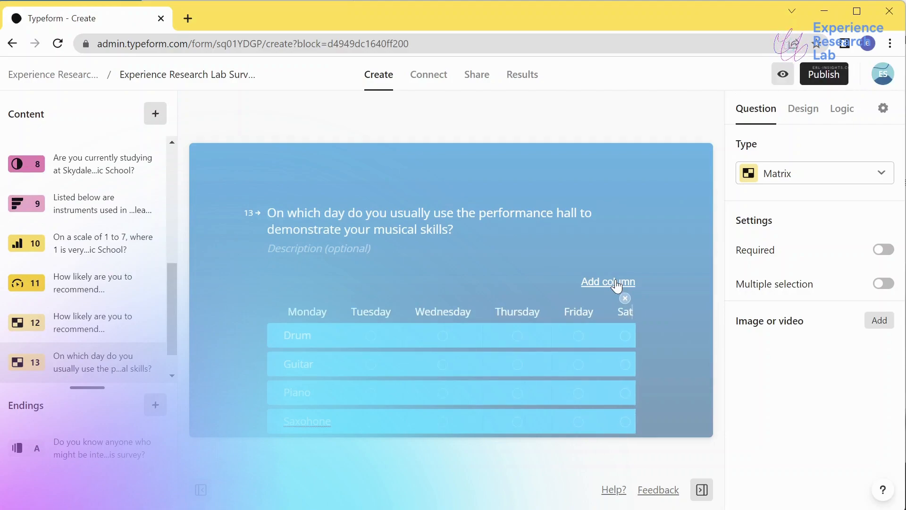
pyautogui.write('urday')
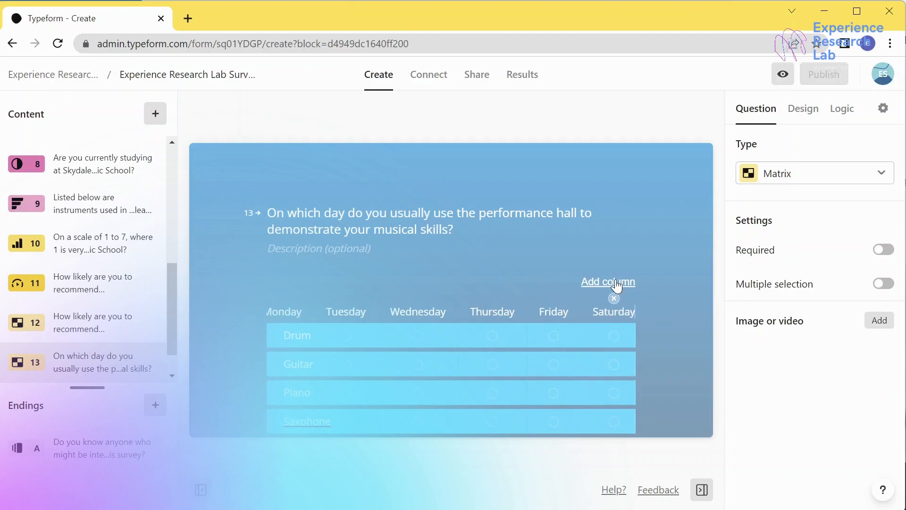
pyautogui.click(617, 282)
pyautogui.write('Sunday')
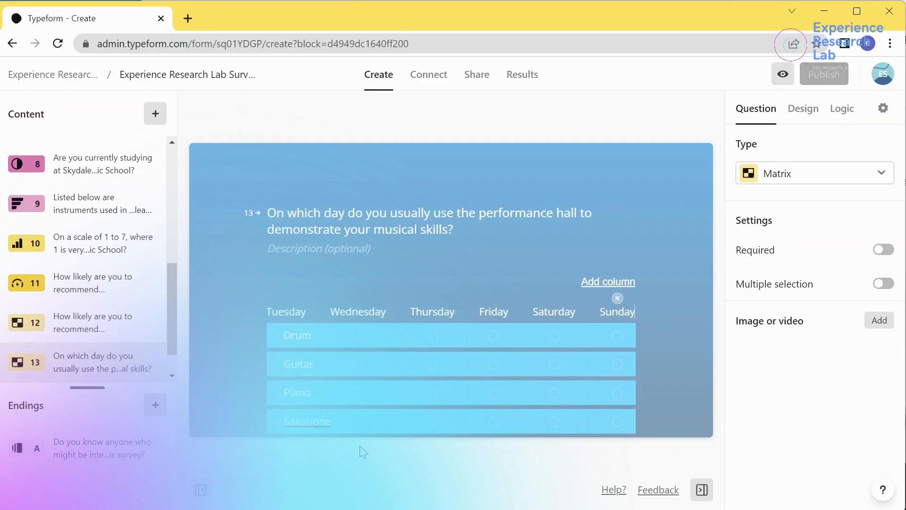
# Step: Correct the misspelled last row label to "Saxophone" and make the question required with multiple selection allowed
pyautogui.rightClick(308, 428)
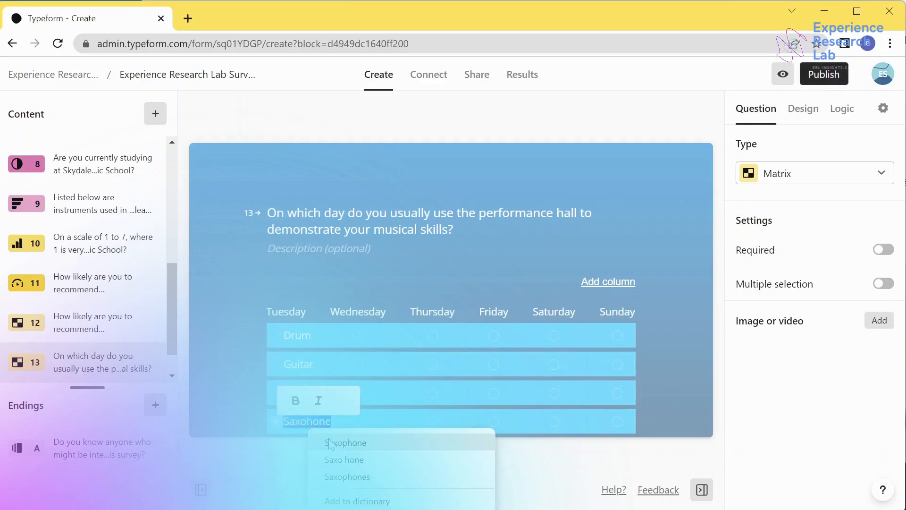
pyautogui.click(332, 441)
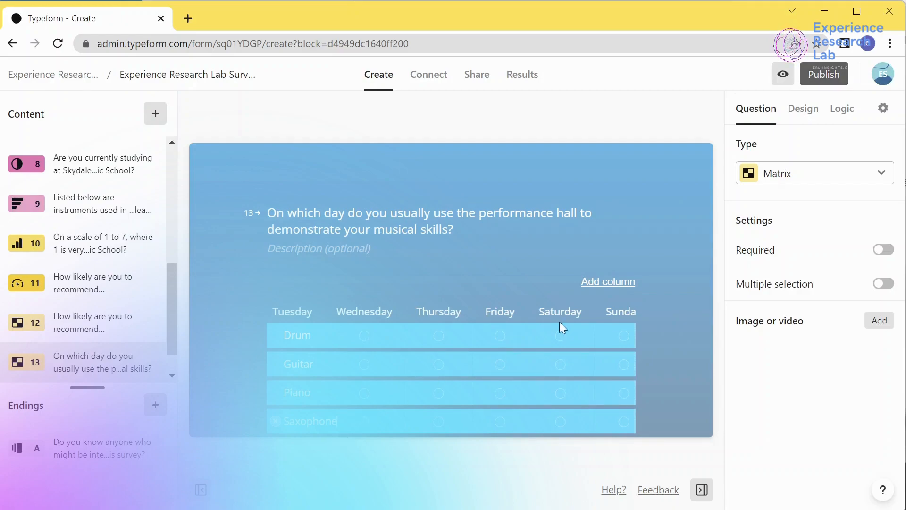
pyautogui.click(886, 253)
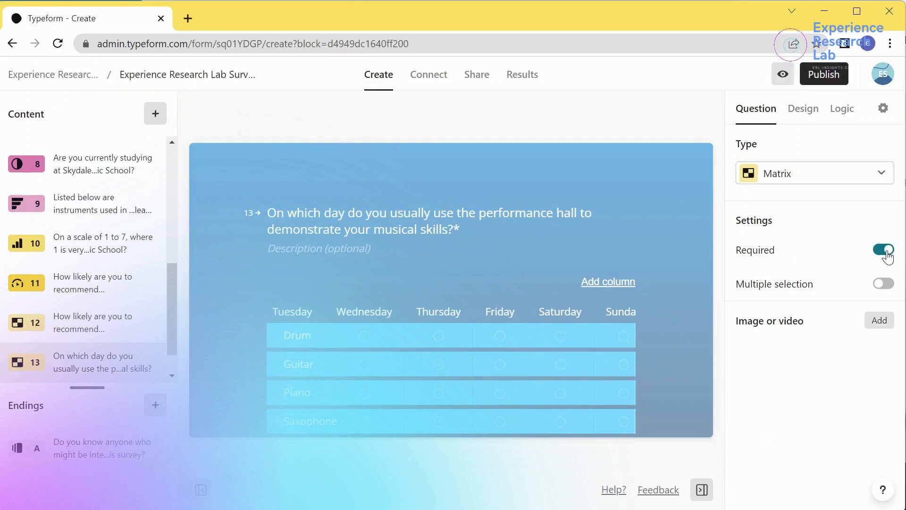
pyautogui.click(887, 284)
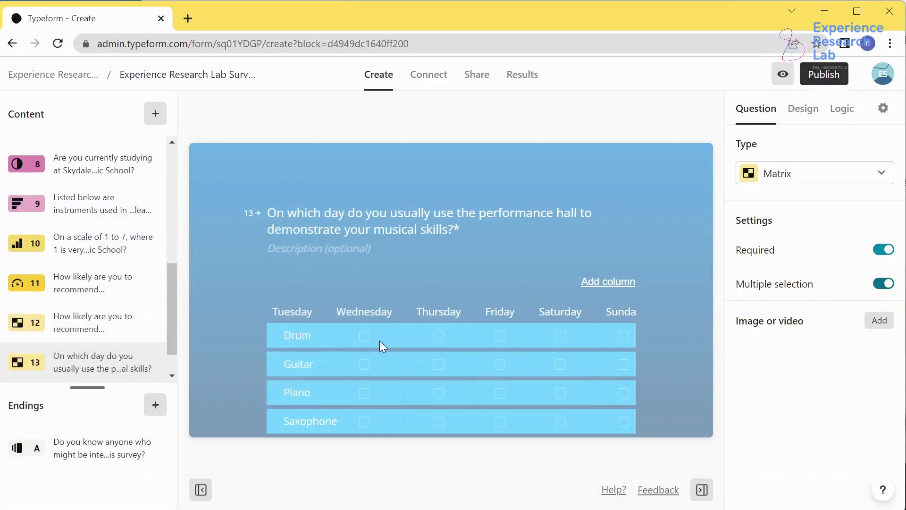
# Step: Add a short text question reading "Please type the first letter used to write Skydale Music School."
pyautogui.click(159, 114)
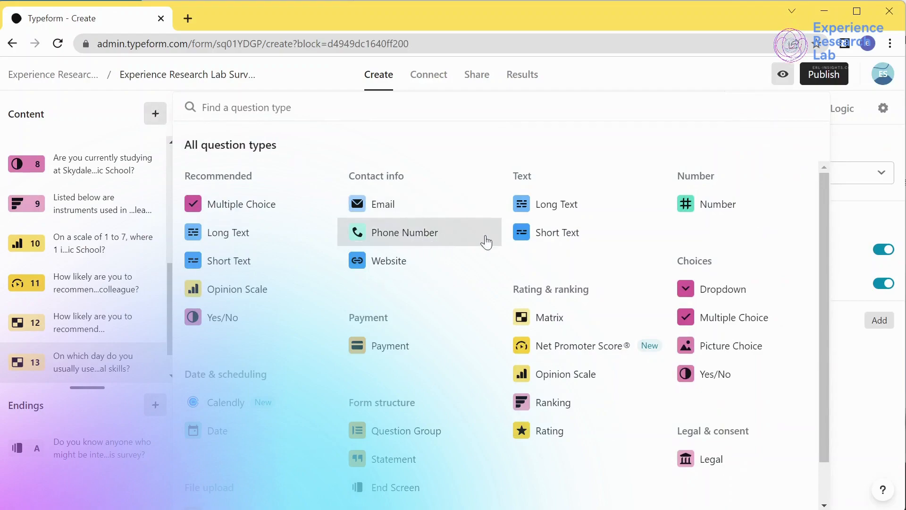
pyautogui.click(526, 241)
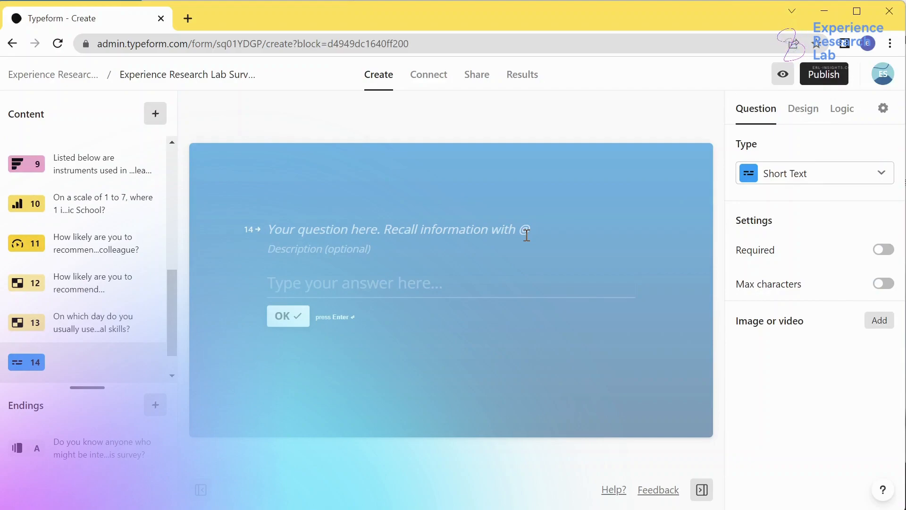
pyautogui.write('Pl')
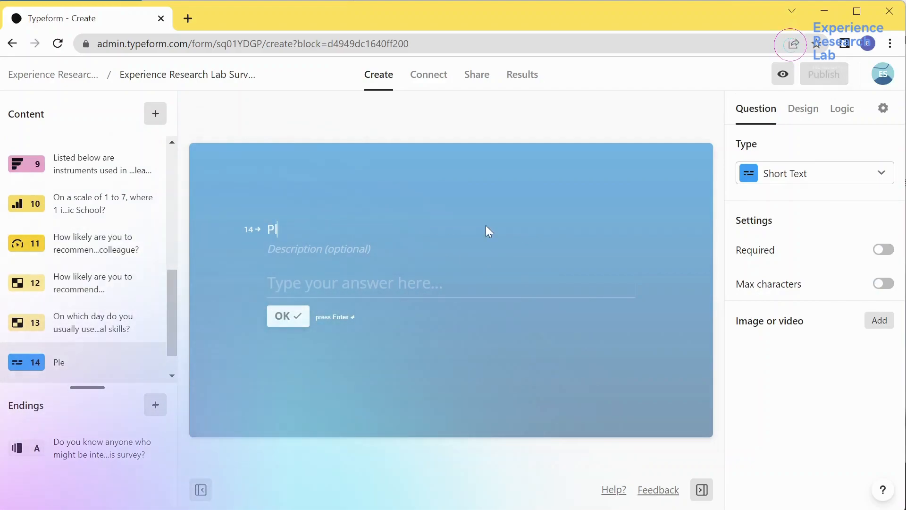
pyautogui.press('BackSpace')
pyautogui.write('Please type')
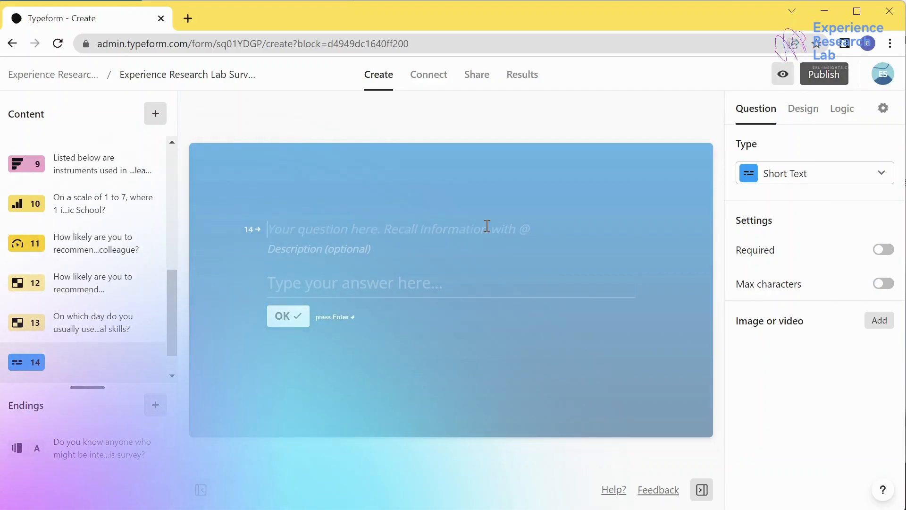
pyautogui.write(' the first ')
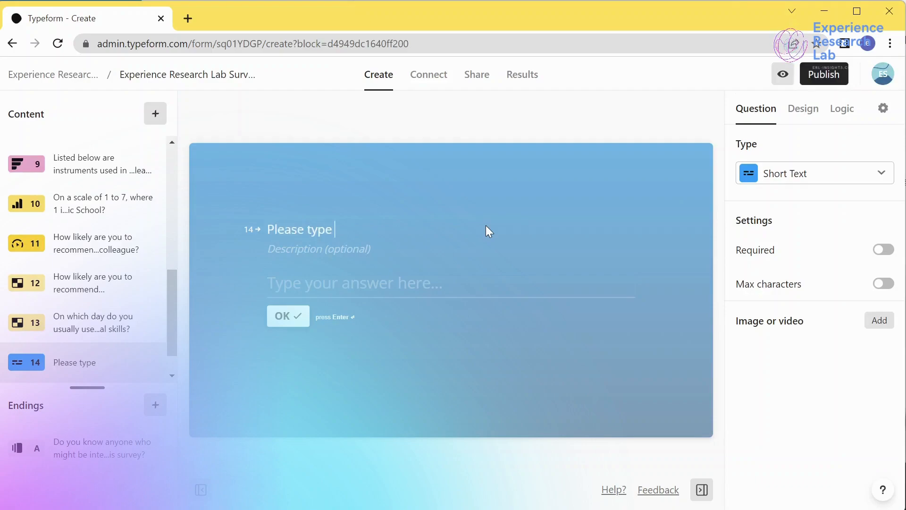
pyautogui.write('lett')
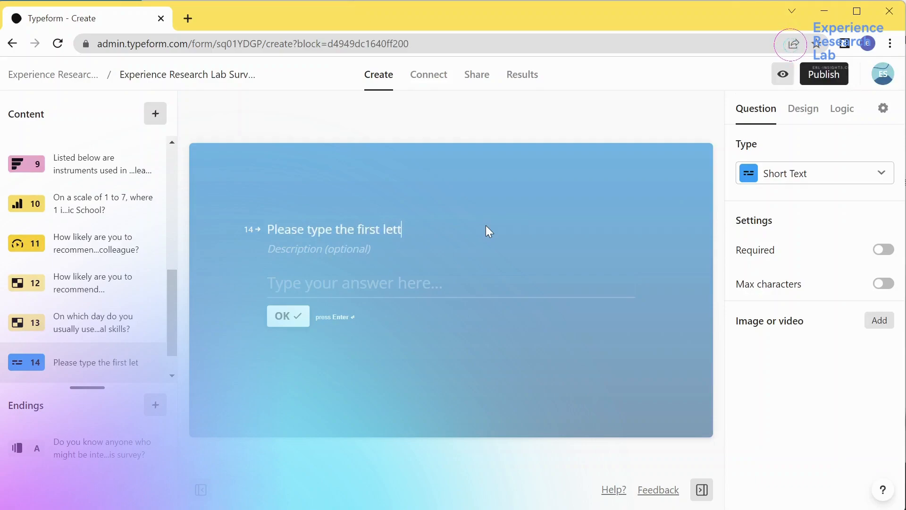
pyautogui.write('er used i')
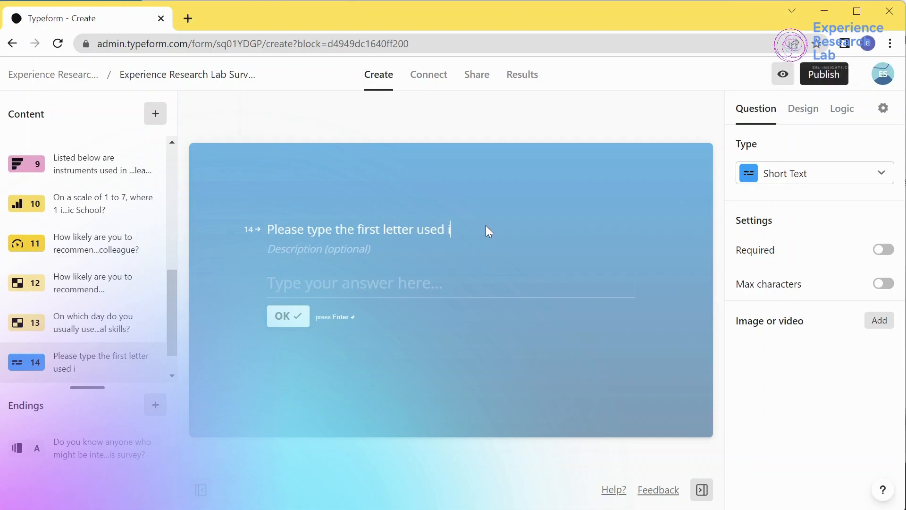
pyautogui.press('BackSpace')
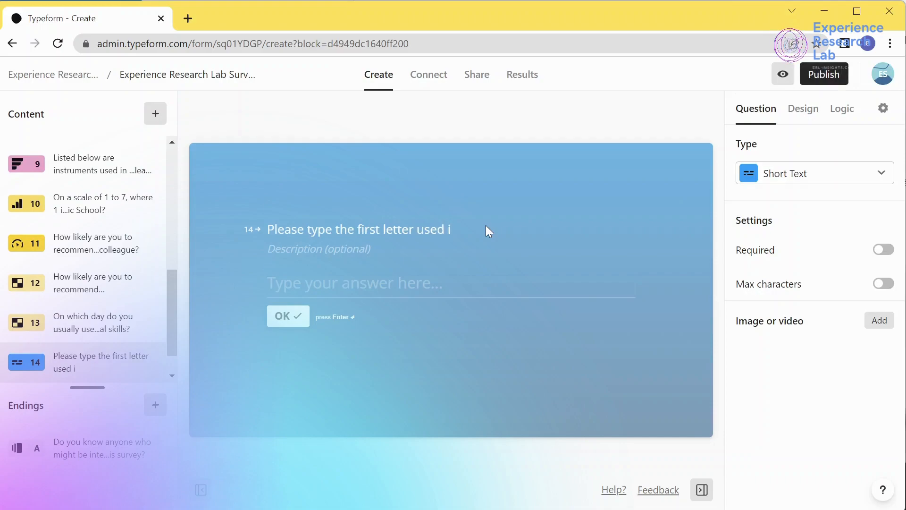
pyautogui.write('to')
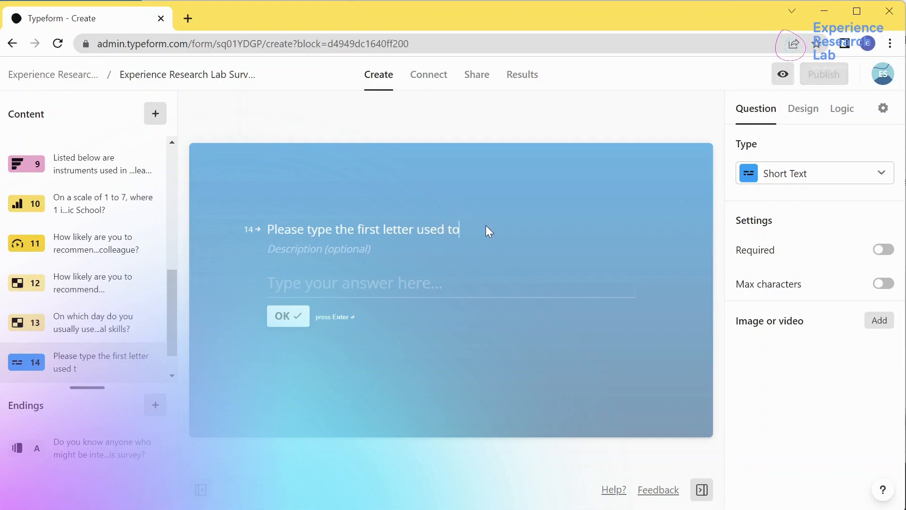
pyautogui.write(' write Skydal')
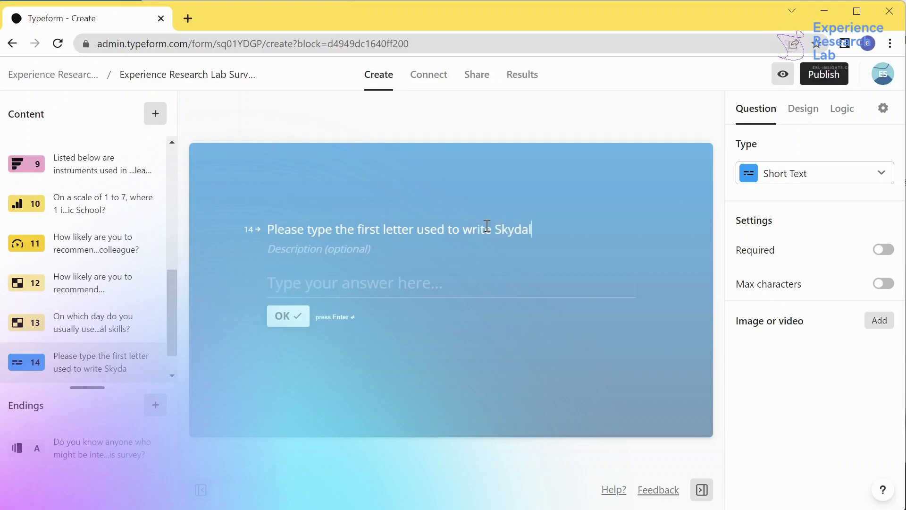
pyautogui.write('e Music School')
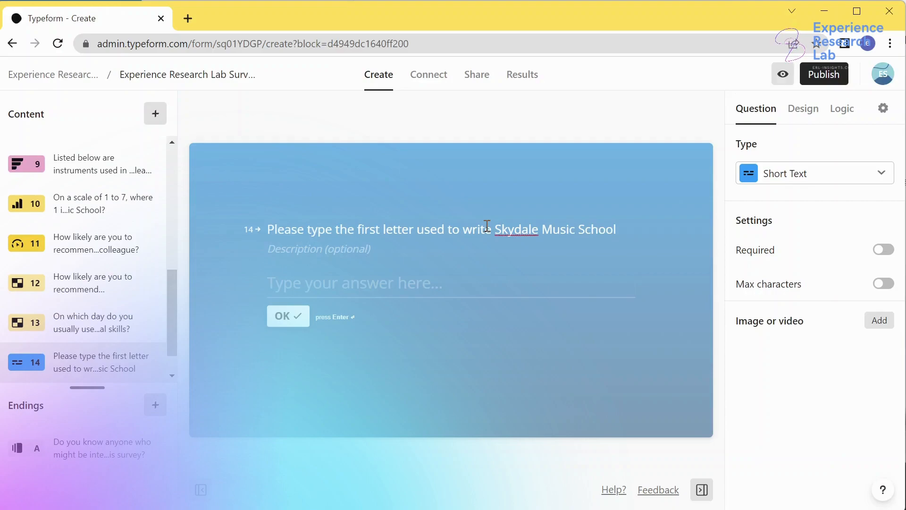
pyautogui.write('.')
# Step: Make the short text question required and limit its answer to a maximum of 1 character
pyautogui.click(884, 250)
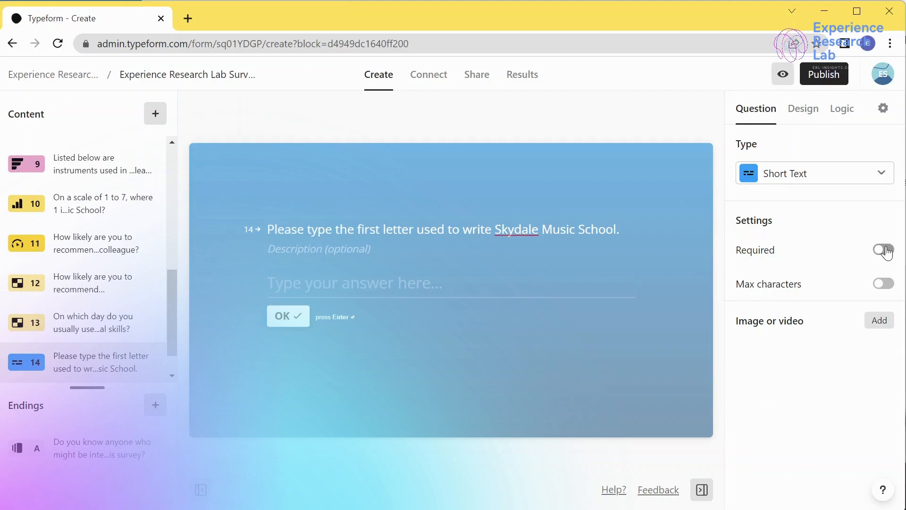
pyautogui.click(883, 283)
pyautogui.click(852, 319)
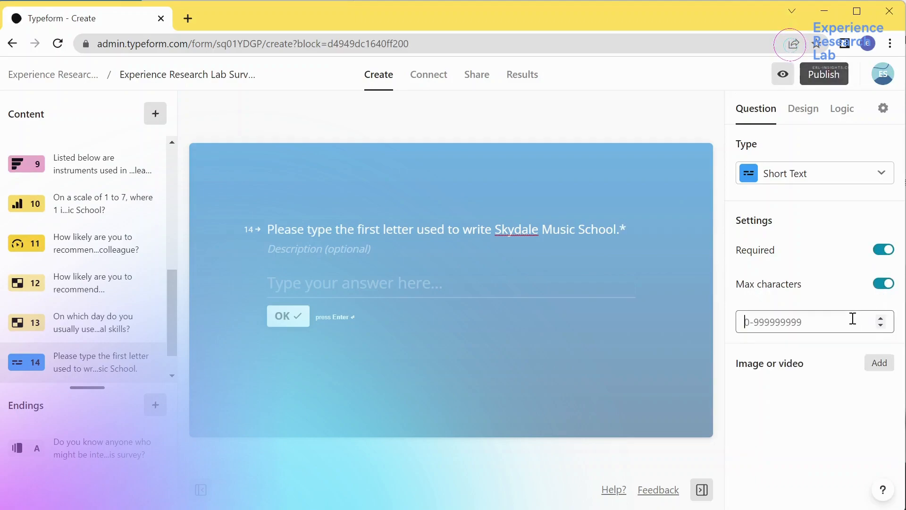
pyautogui.write('1')
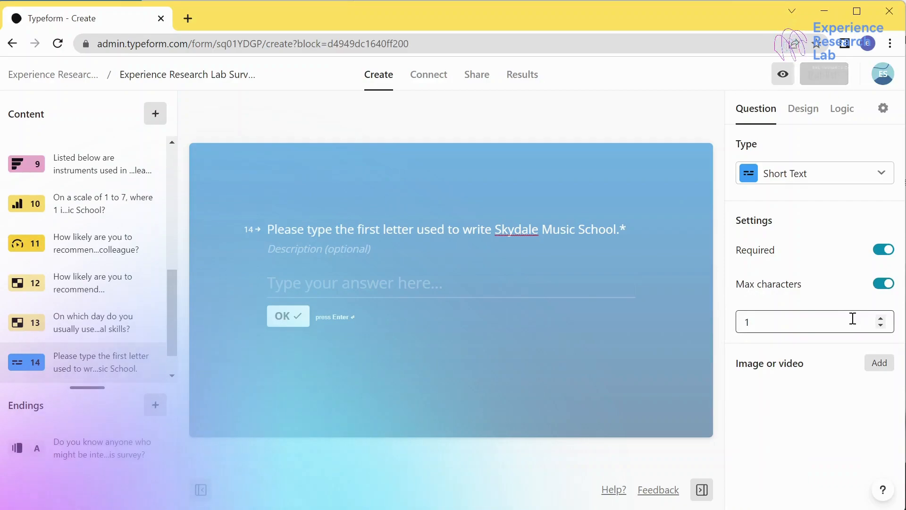
# Step: Add a long text question reading "Please write what you think can be done better to enhance your experience studying at Skydale Music School."
pyautogui.click(152, 114)
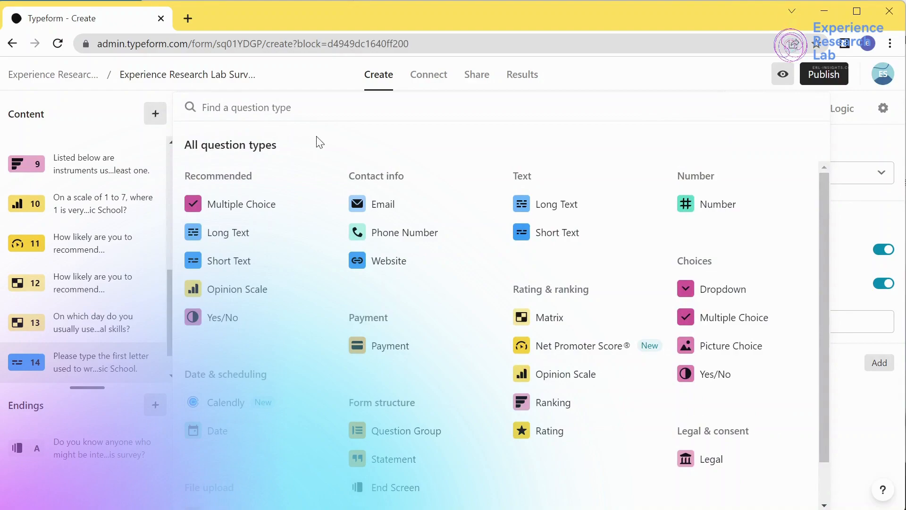
pyautogui.click(524, 211)
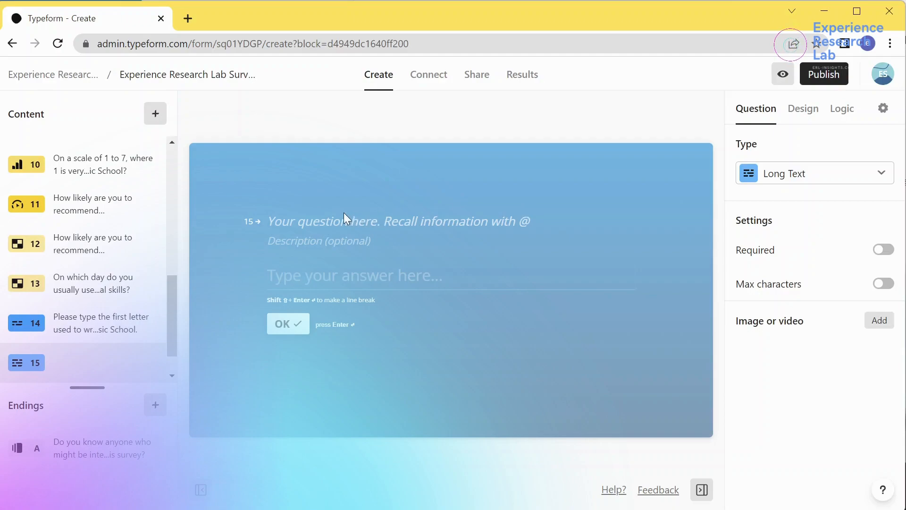
pyautogui.click(331, 225)
pyautogui.write('Please write what you th')
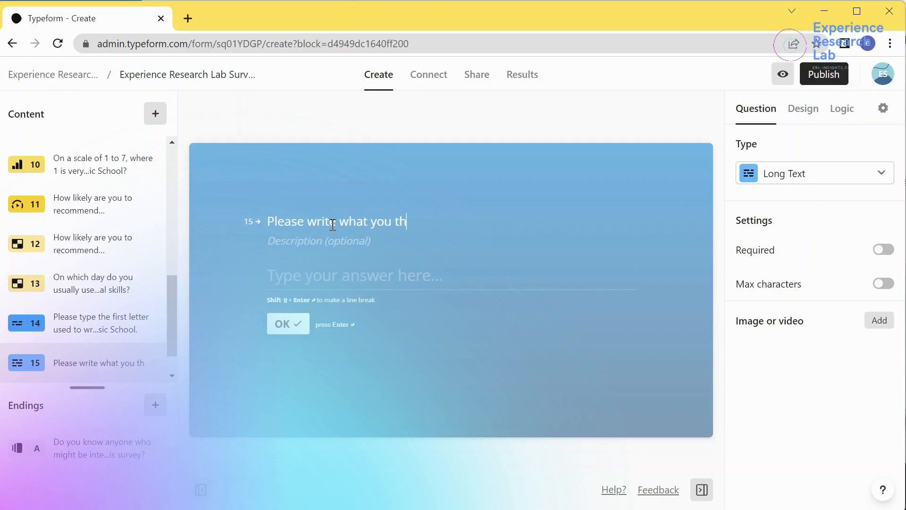
pyautogui.write('ink can be done better to ex')
pyautogui.press('BackSpace')
pyautogui.write('nhance your experience studying at Skydale Music School')
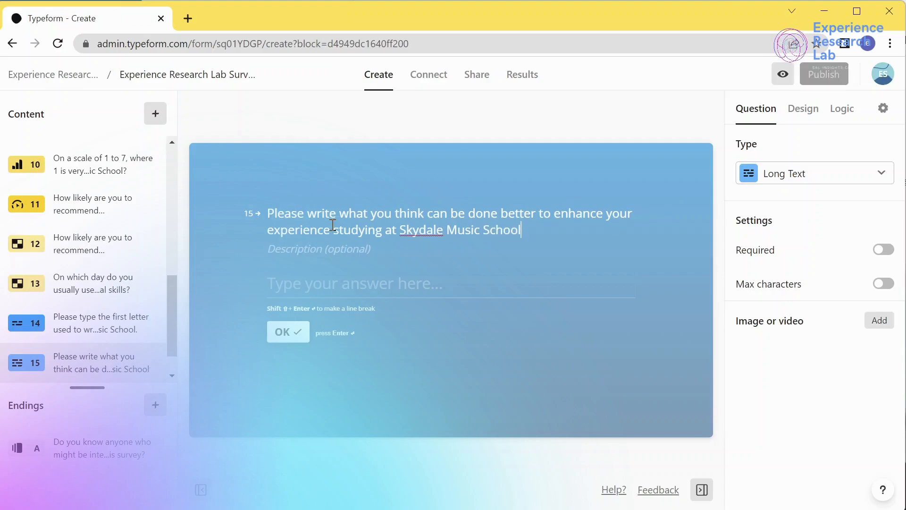
pyautogui.write('.')
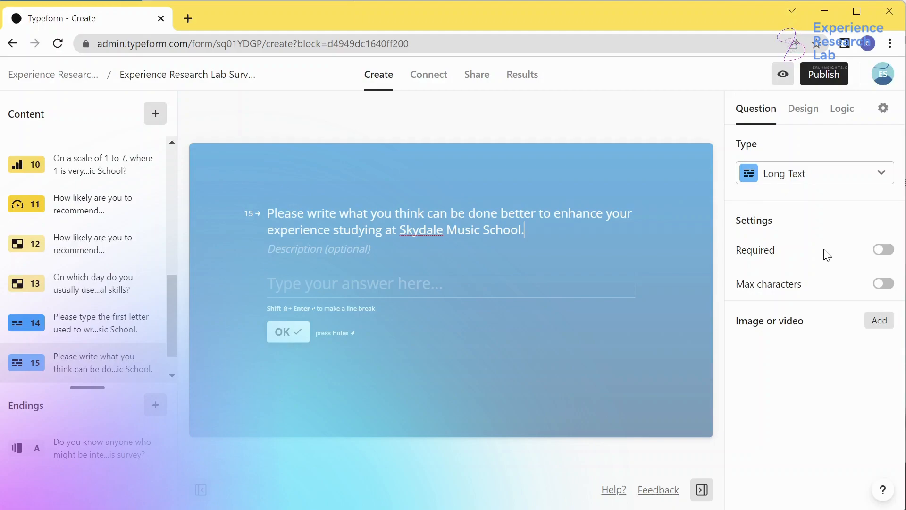
# Step: Turn on the character limit for the long text question and set the maximum to 999
pyautogui.click(882, 285)
pyautogui.click(804, 326)
pyautogui.write('999')
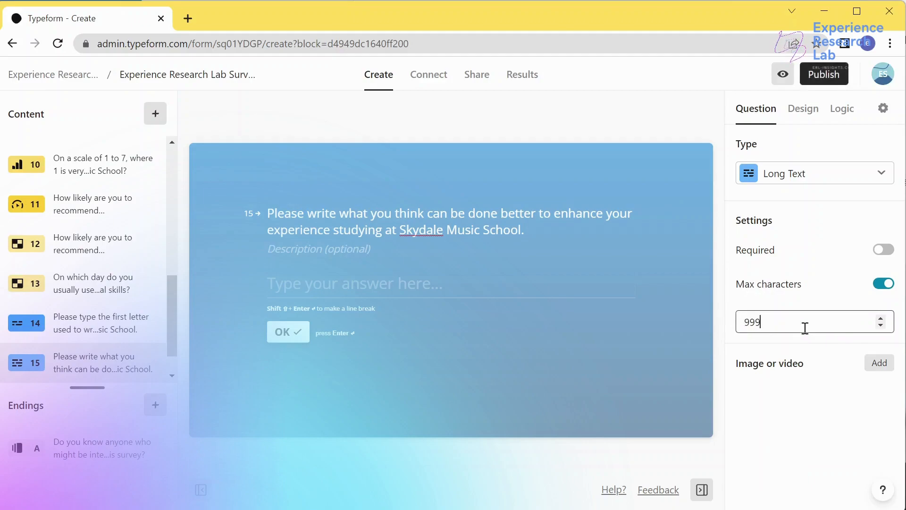
pyautogui.write('99999')
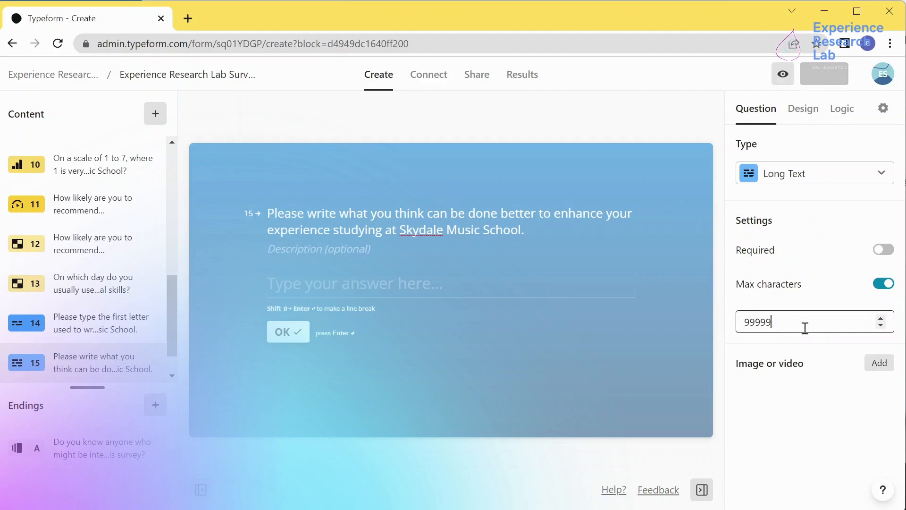
pyautogui.write('99999999')
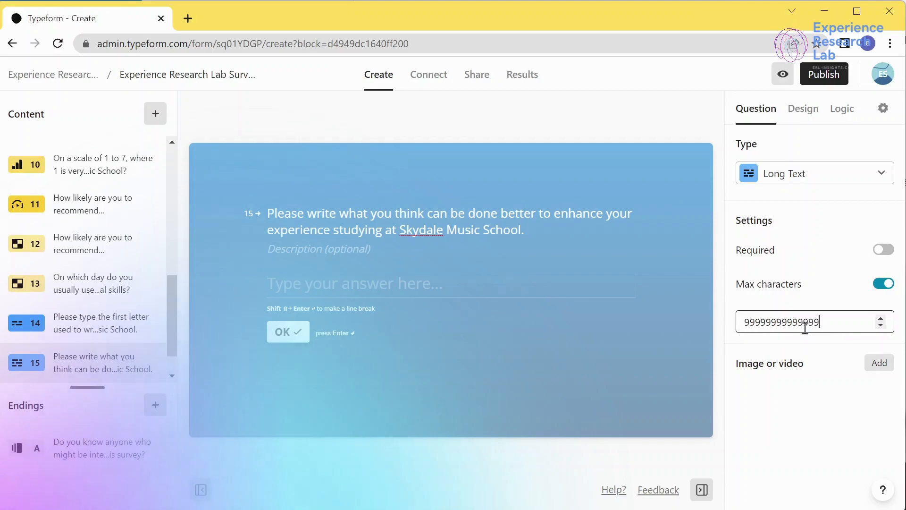
pyautogui.click(485, 314)
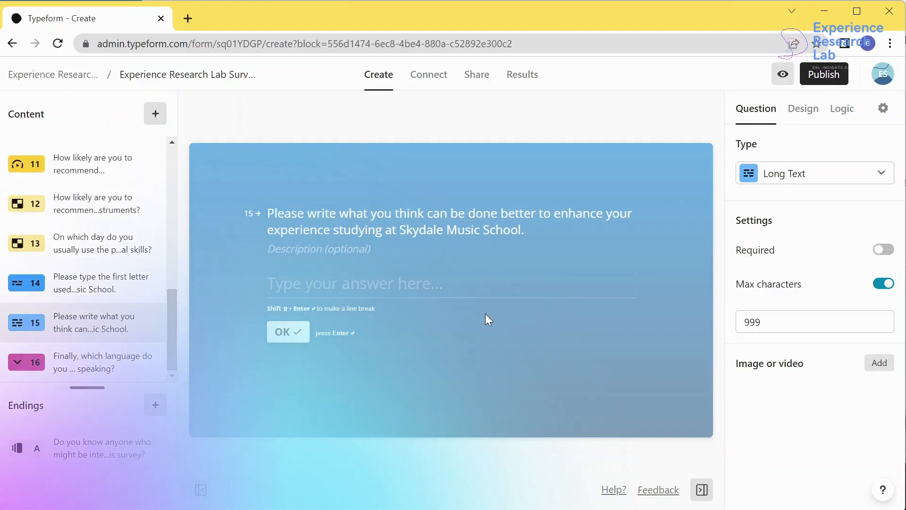
# Step: Add a question group after the long text question and begin its text with "The following statements are about Skydale Music School."
pyautogui.click(156, 115)
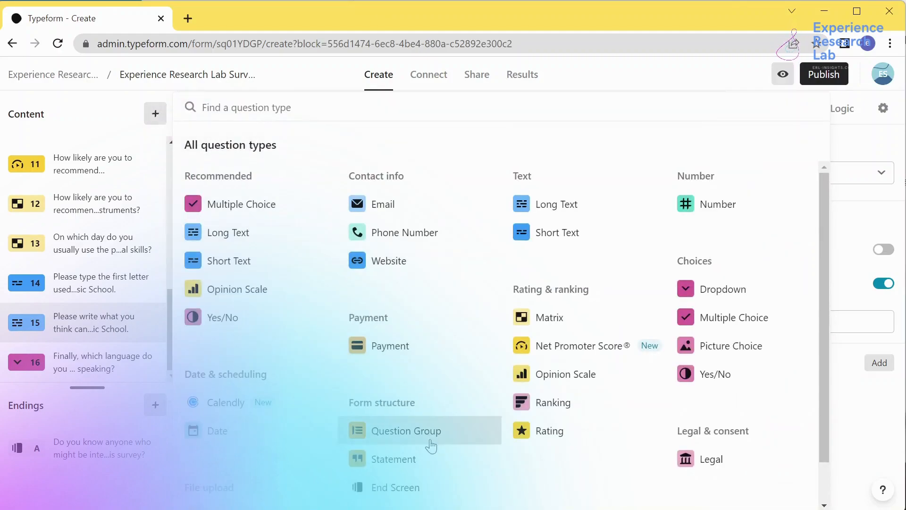
pyautogui.click(406, 431)
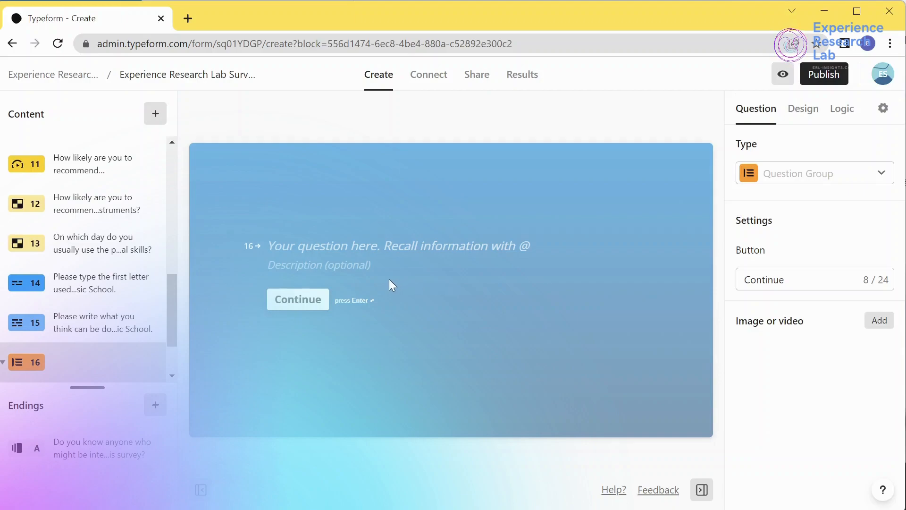
pyautogui.click(335, 240)
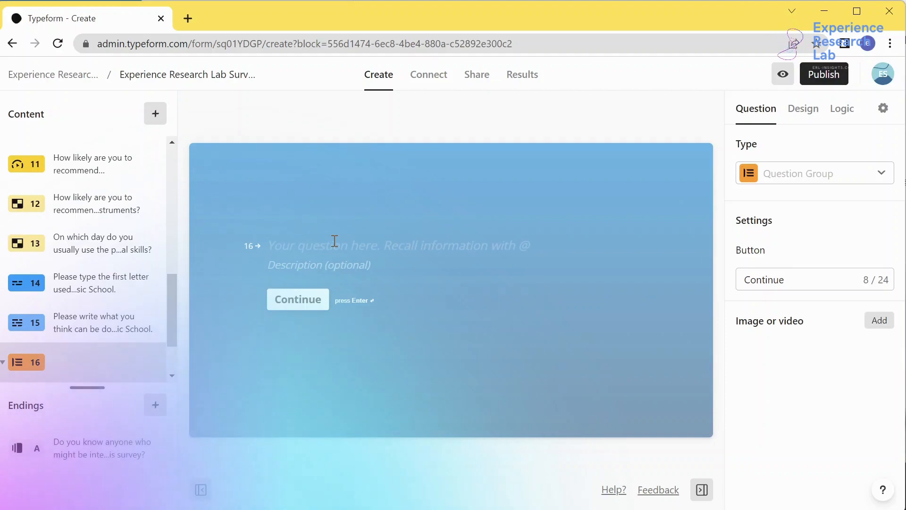
pyautogui.write('The fol')
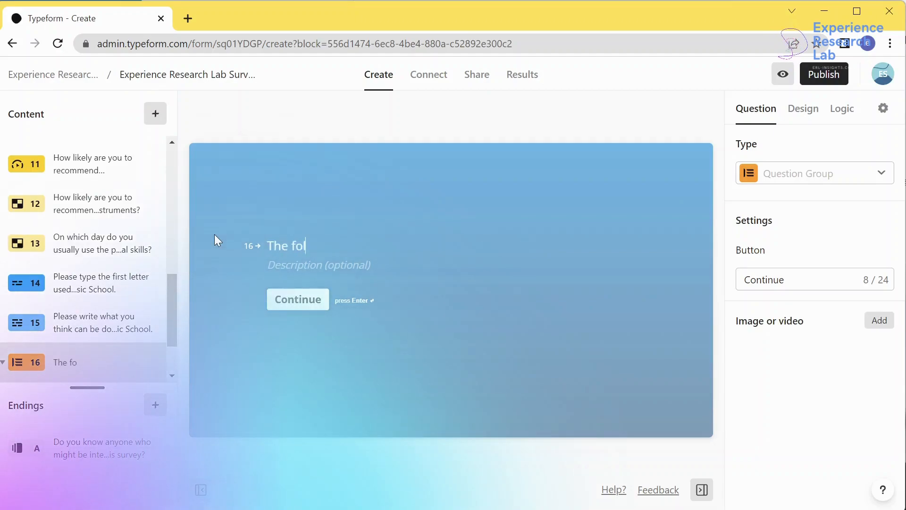
pyautogui.write('lowing state')
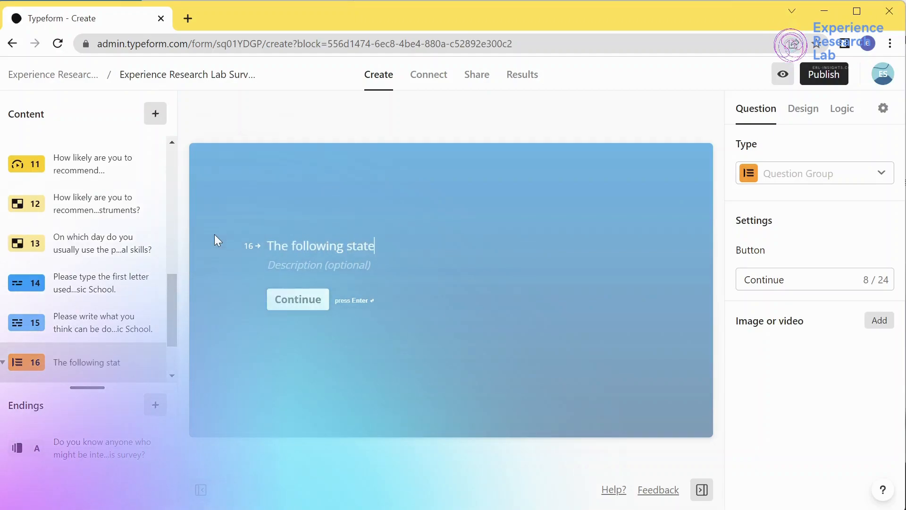
pyautogui.write('ments are about ')
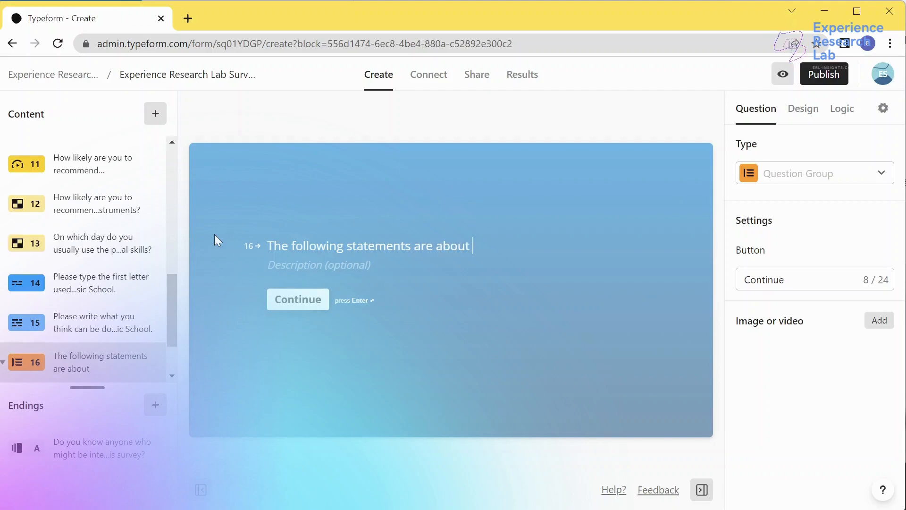
pyautogui.write('Skydale Mu')
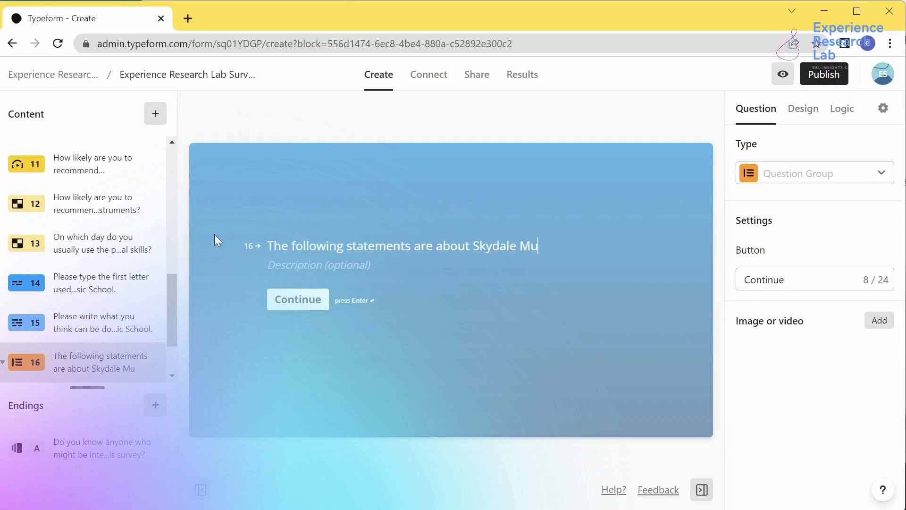
pyautogui.write('sic School. o')
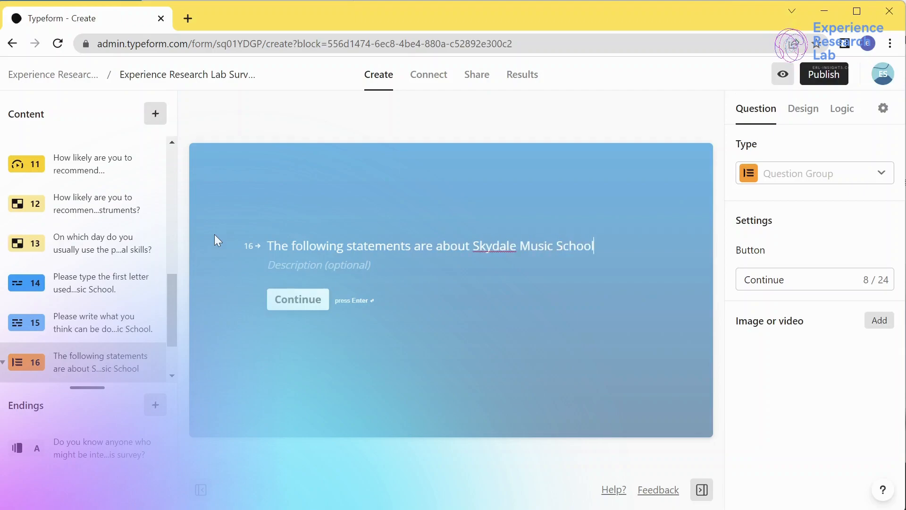
# Step: Continue the question group's text with "On a scale1 to 7, 1 is extremely disagree and 7 is extremely agree,"
pyautogui.press('BackSpace')
pyautogui.write('On a')
pyautogui.press('BackSpace')
pyautogui.press('BackSpace')
pyautogui.press('BackSpace')
pyautogui.press('BackSpace')
pyautogui.write('On a ')
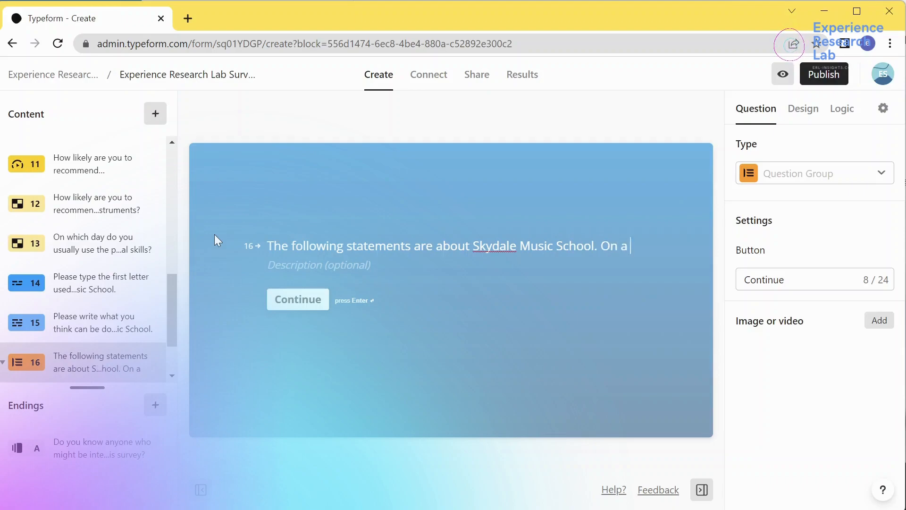
pyautogui.write('scale1 to 7')
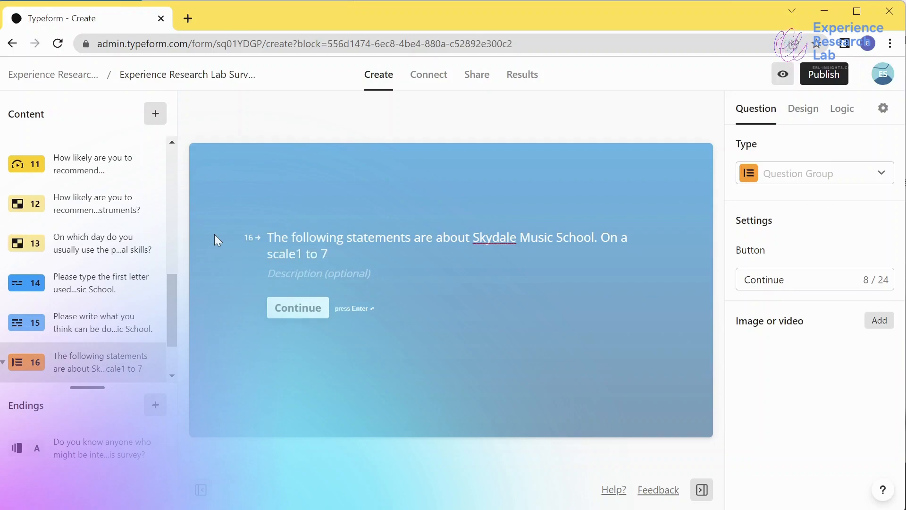
pyautogui.write(', 1 is ')
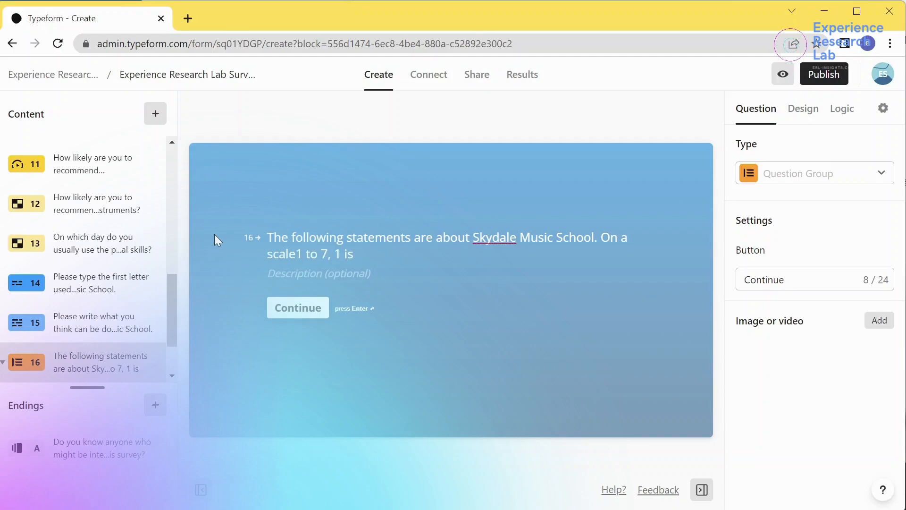
pyautogui.write('extremely ')
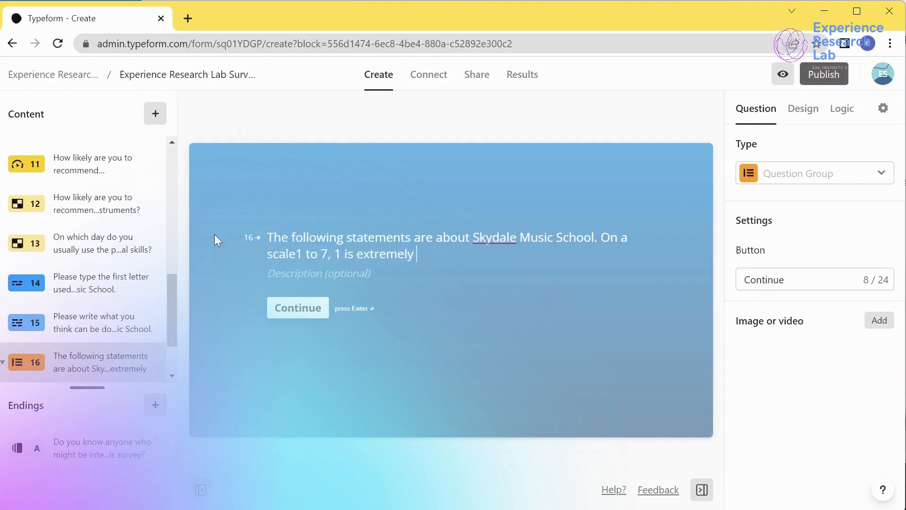
pyautogui.write('disagree and 7')
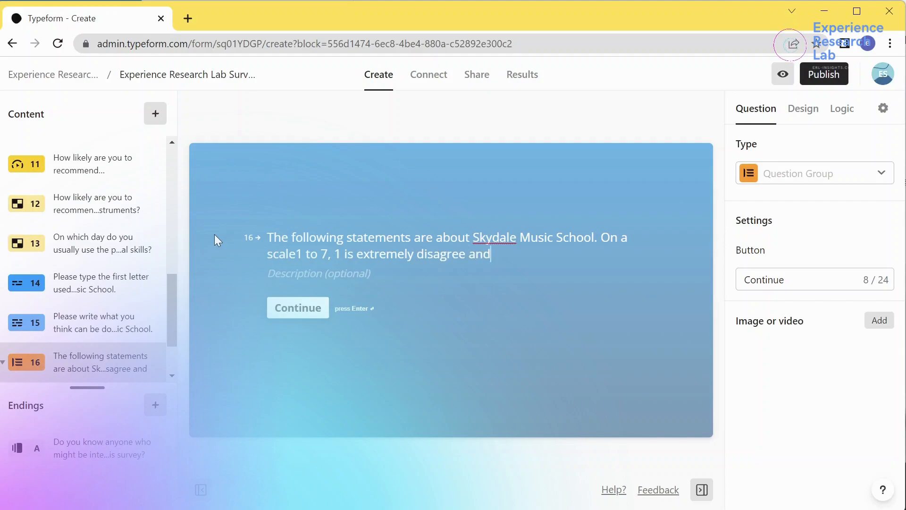
pyautogui.write('extr')
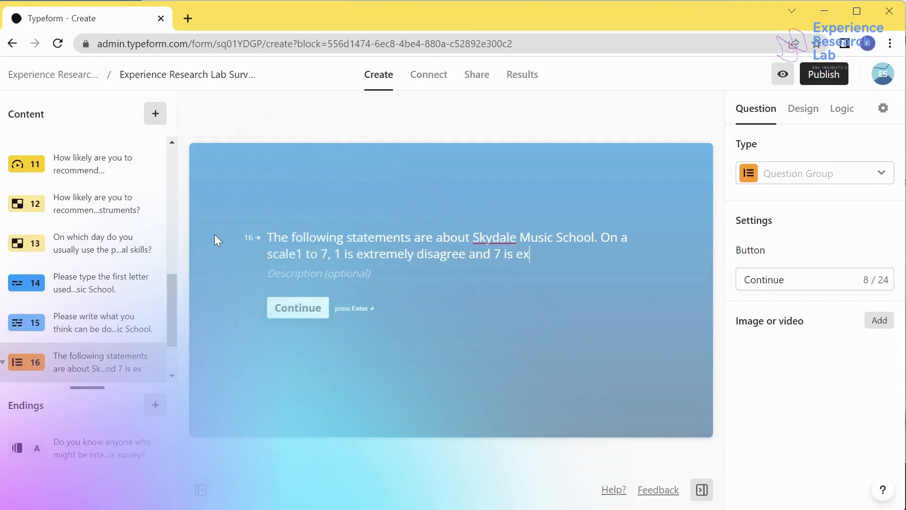
pyautogui.write('emely a')
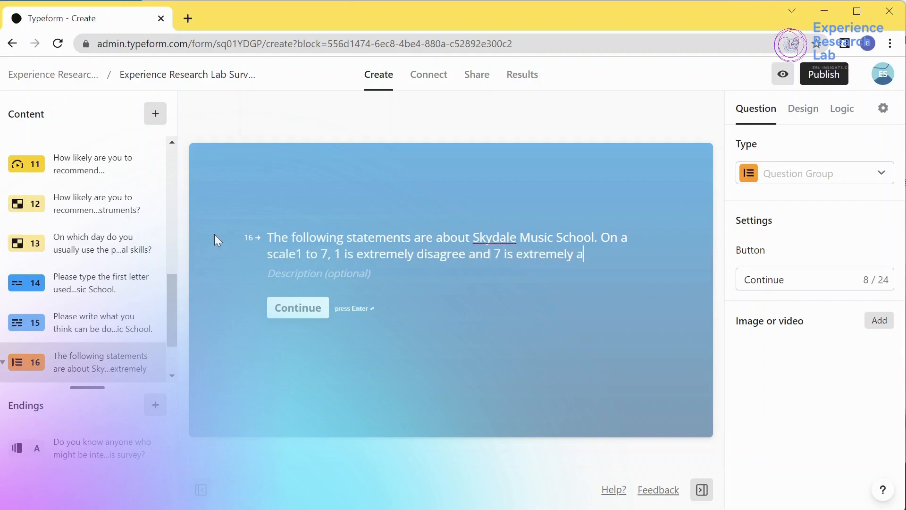
pyautogui.write('gree,')
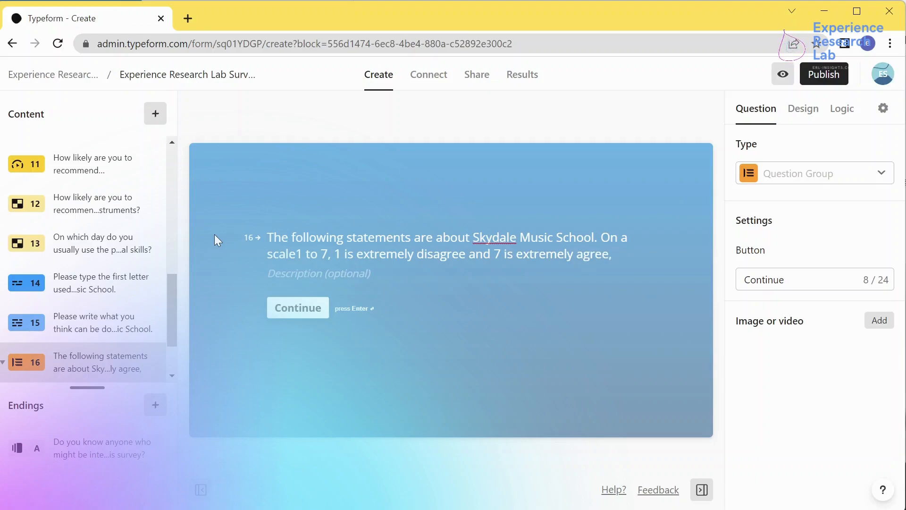
# Step: End the group's text with "how much do you disagree or agree with each statement?" and add the description "Please click the button to continue."
pyautogui.write(' how much do you ')
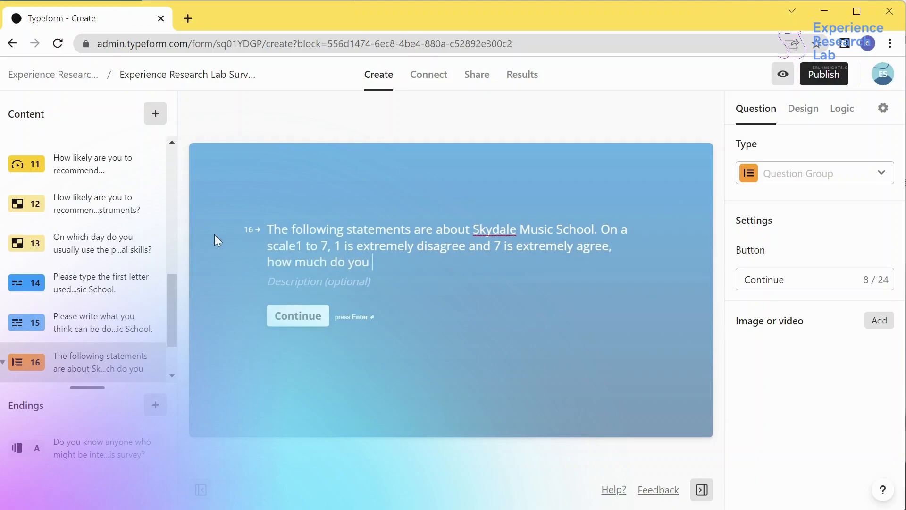
pyautogui.write('disagree or agree or ag')
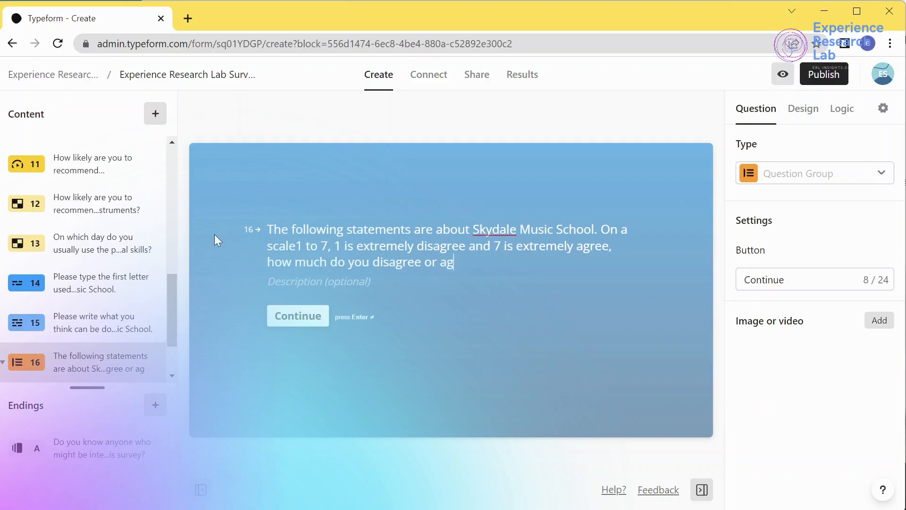
pyautogui.write('ree with ea')
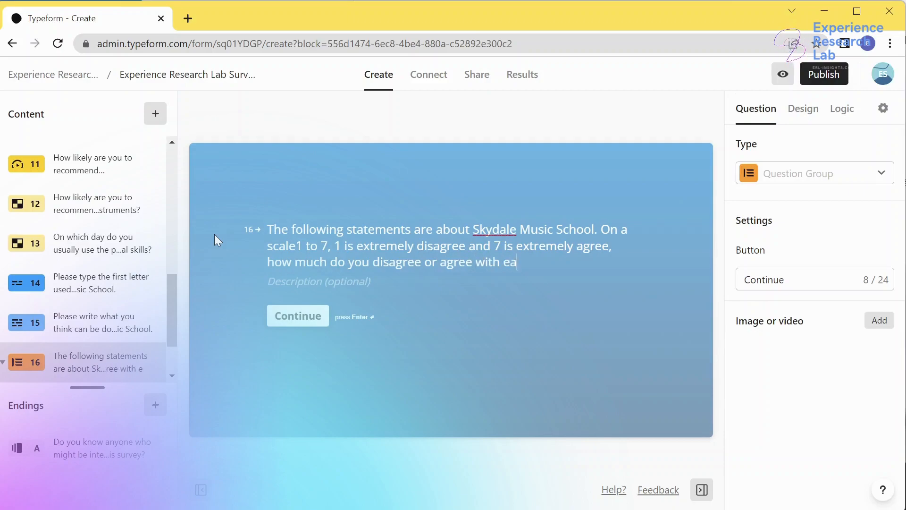
pyautogui.write('ch statemen')
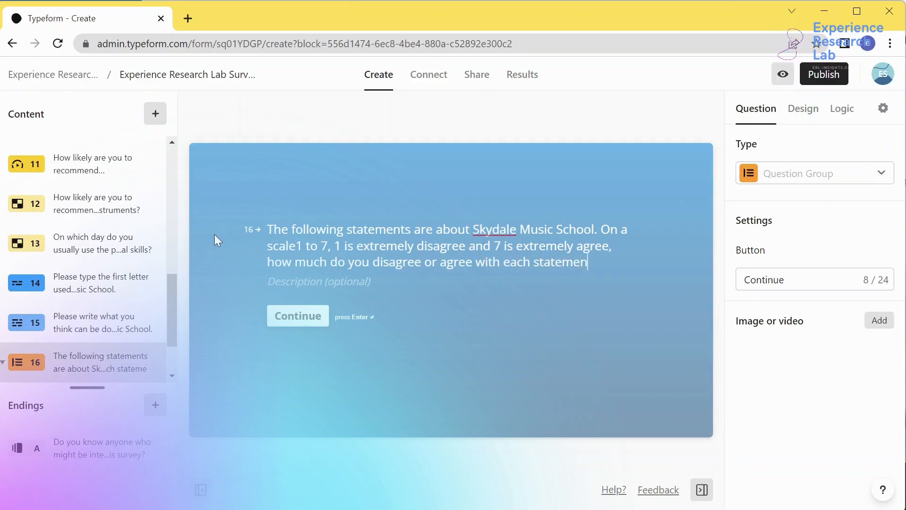
pyautogui.write('t?')
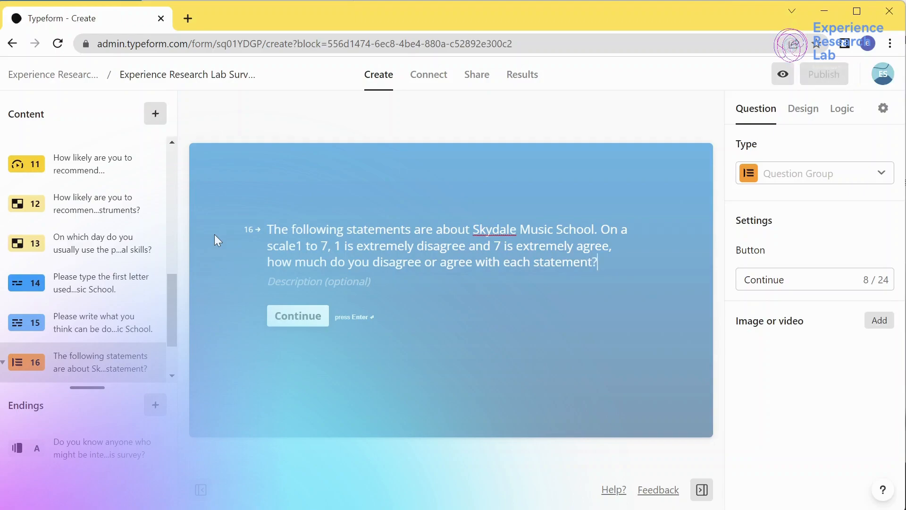
pyautogui.click(276, 284)
pyautogui.write('Please click the button to continue.')
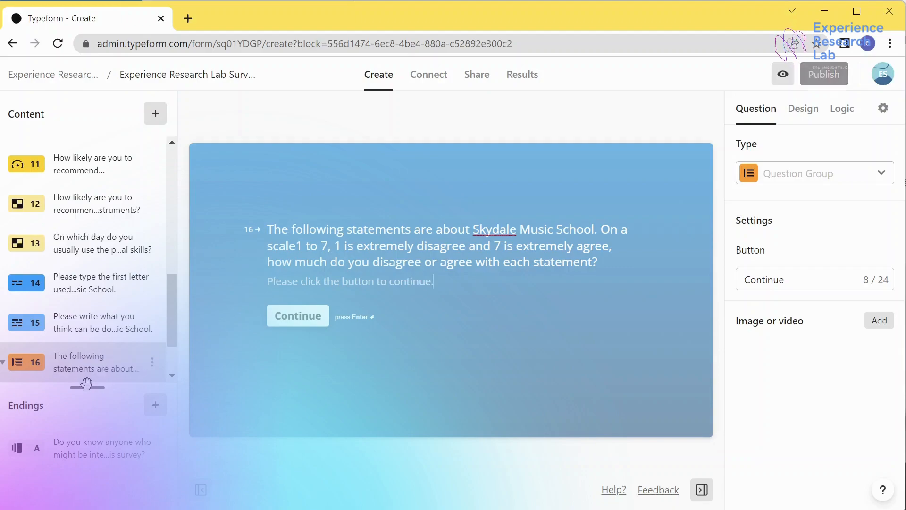
# Step: Enter "Skydale Music School is the best in town" as the text of the first question inside the group
pyautogui.scroll(-2, 78, 374)
pyautogui.click(84, 328)
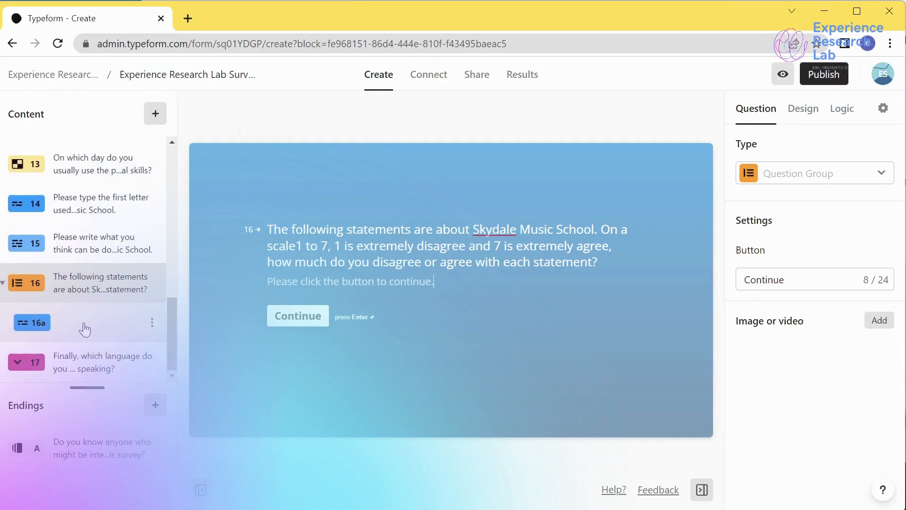
pyautogui.click(357, 254)
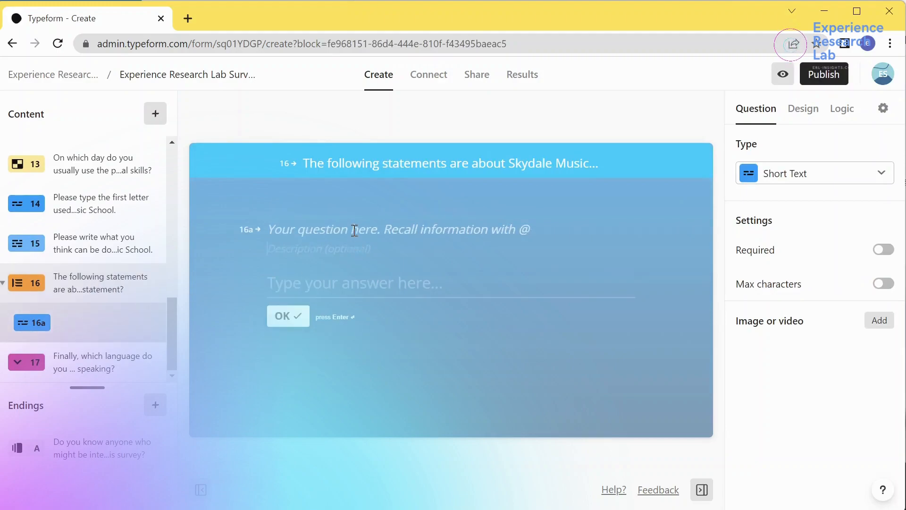
pyautogui.click(355, 230)
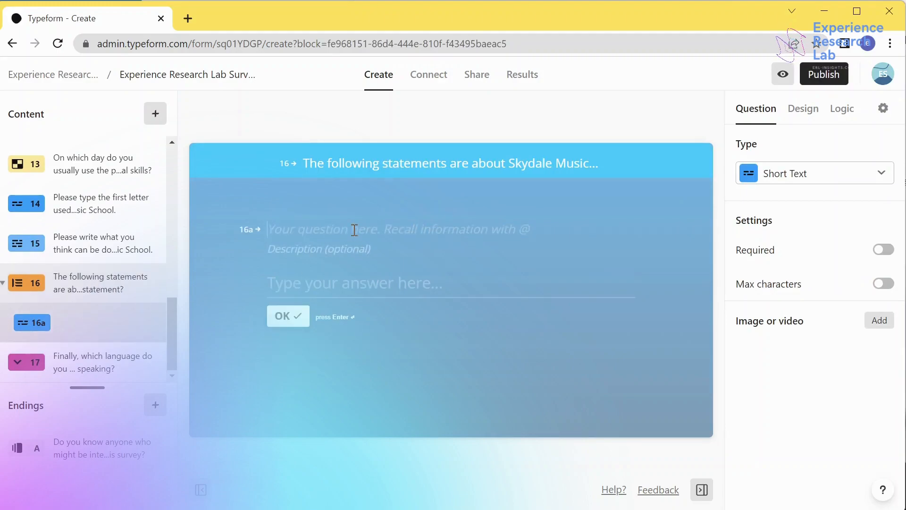
pyautogui.write('Sky')
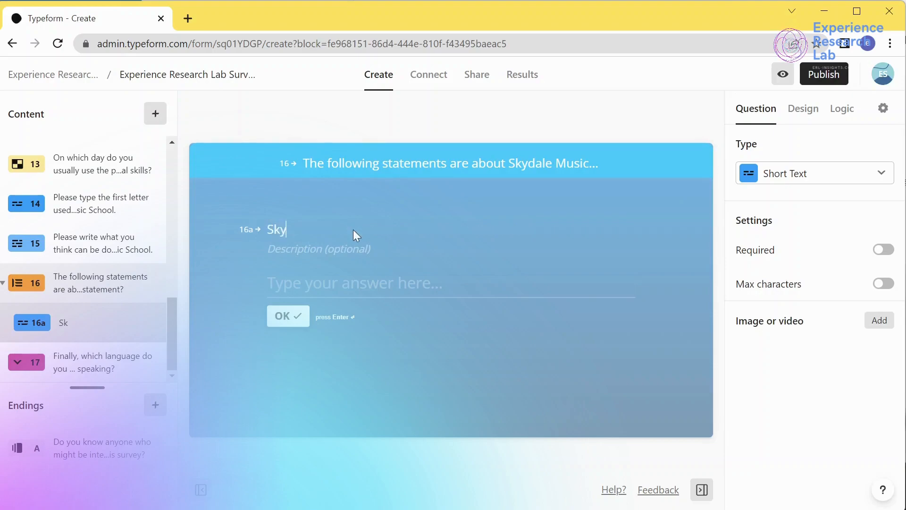
pyautogui.write('dale Music')
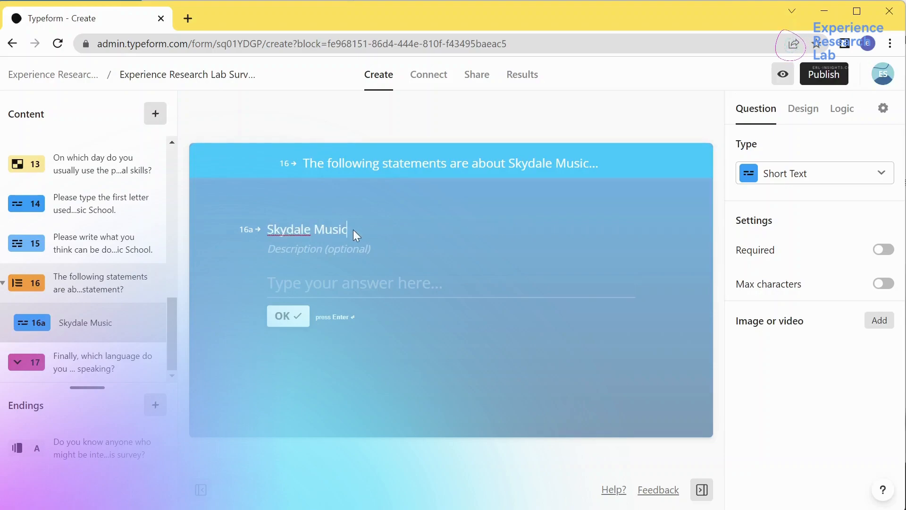
pyautogui.write(' School is the best in town')
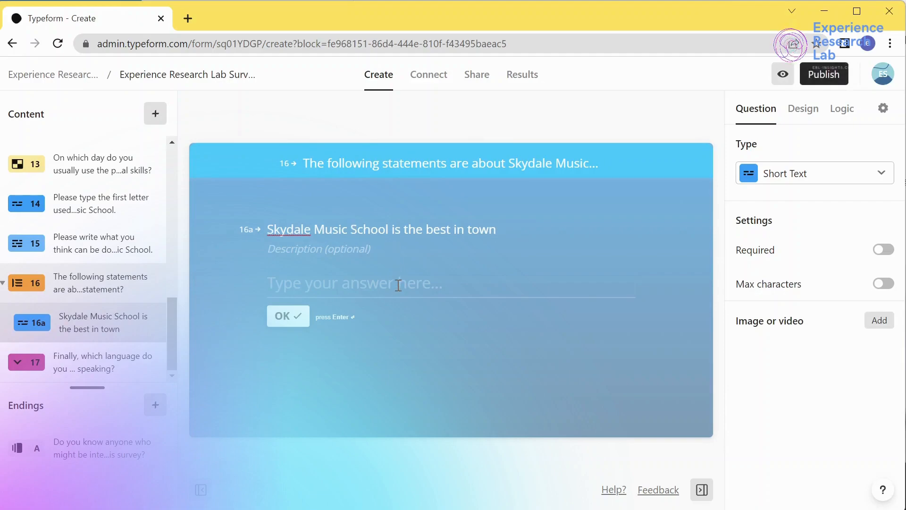
# Step: Change the type of the group's first statement from Short Text to Rating
pyautogui.click(810, 179)
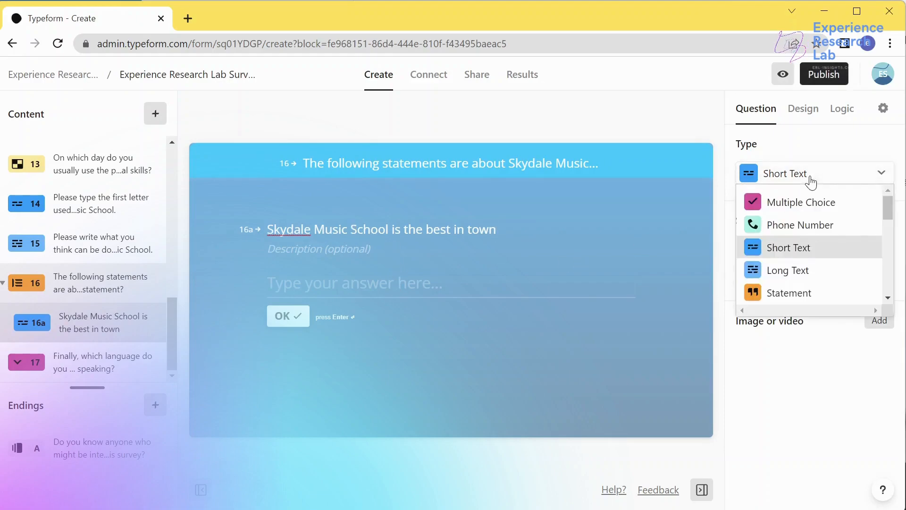
pyautogui.scroll(-2, 806, 279)
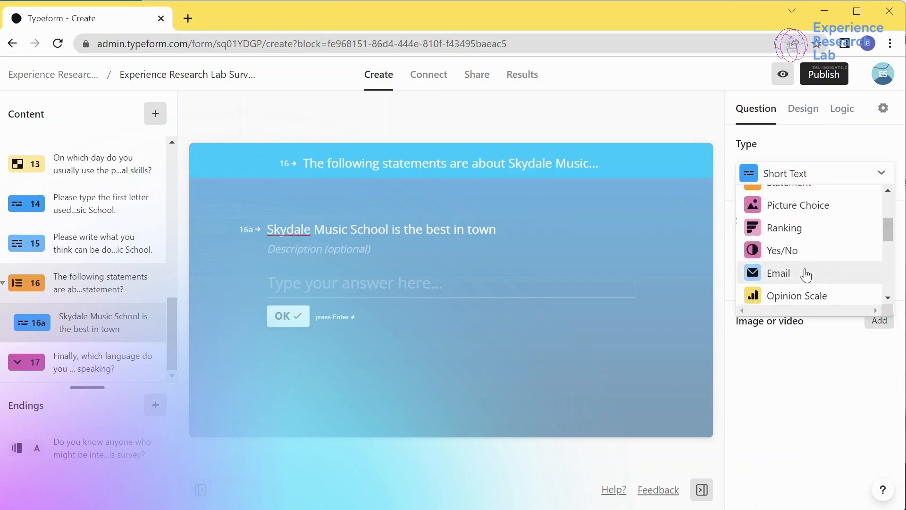
pyautogui.scroll(1, 805, 275)
pyautogui.scroll(1, 805, 275)
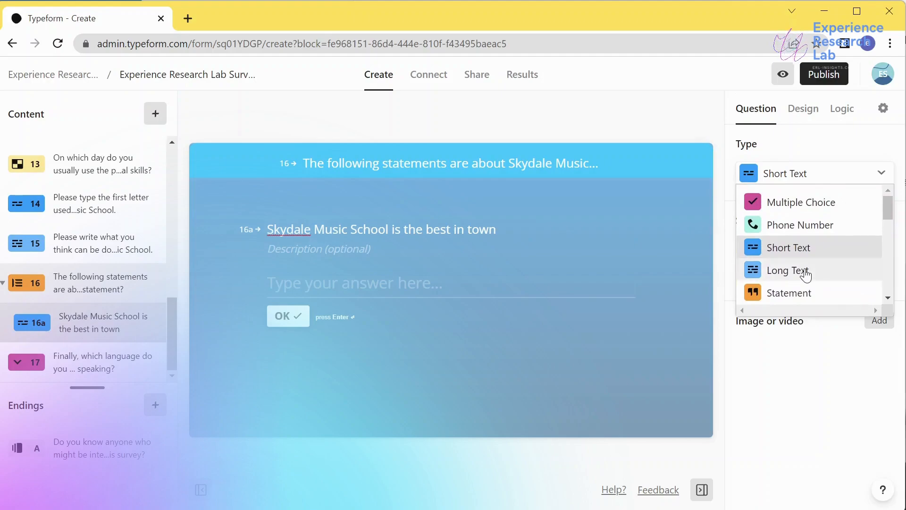
pyautogui.scroll(-4, 805, 275)
pyautogui.scroll(2, 806, 275)
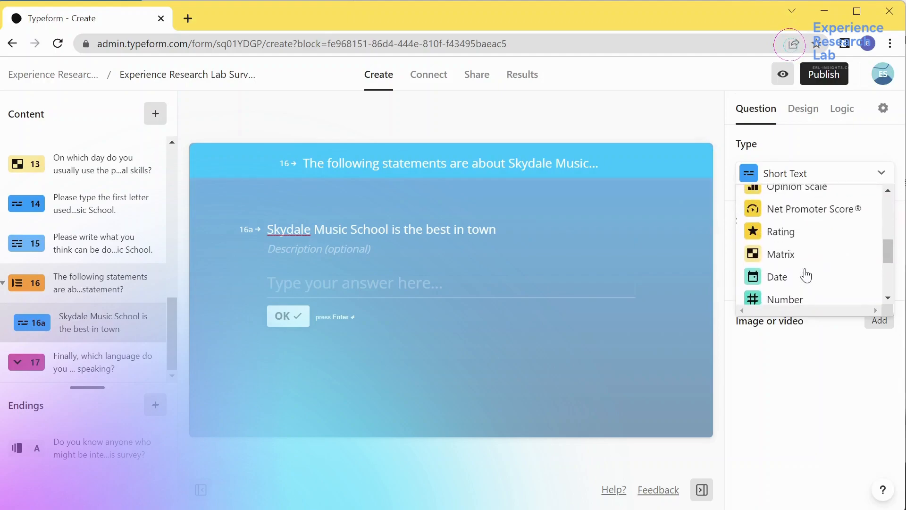
pyautogui.scroll(1, 806, 275)
pyautogui.scroll(-1, 806, 277)
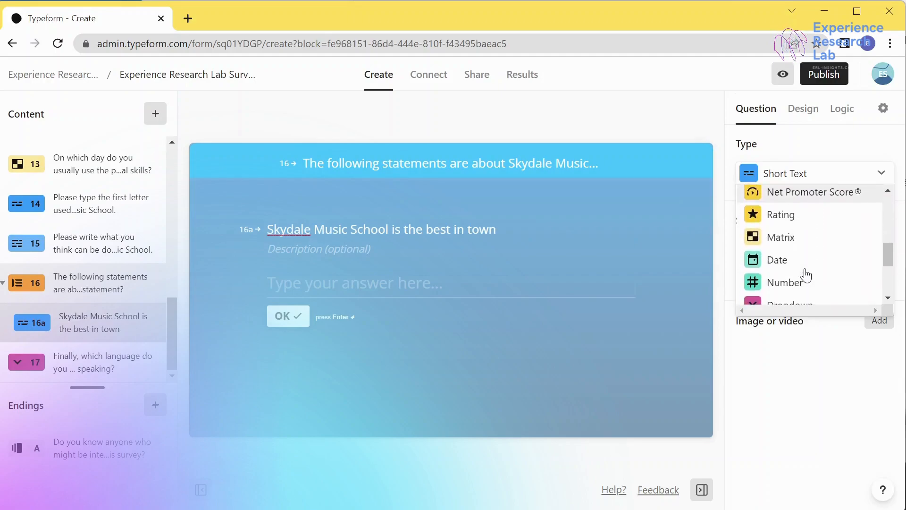
pyautogui.click(805, 217)
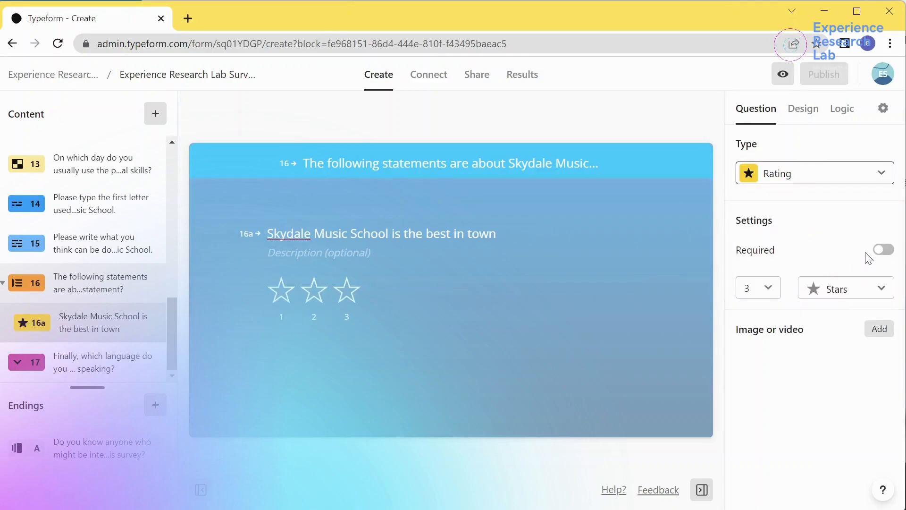
# Step: Make the rating statement required and set its scale to 7 stars
pyautogui.click(883, 249)
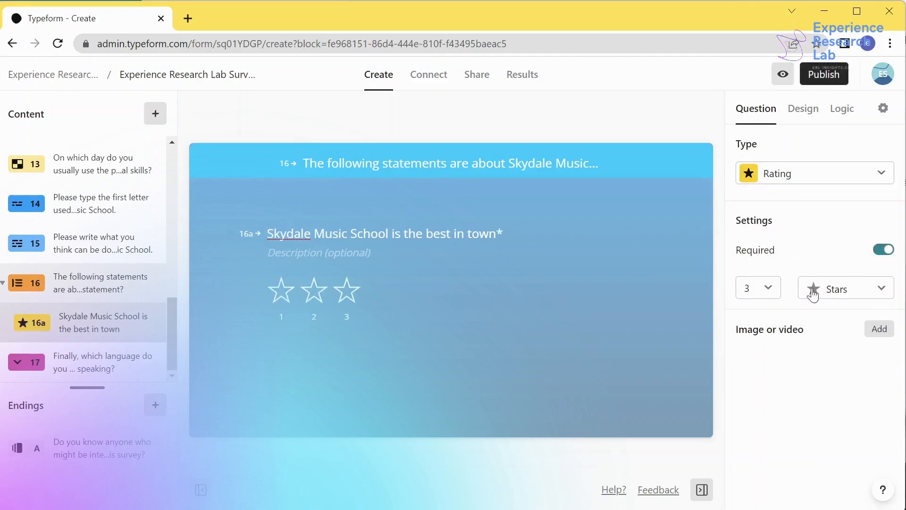
pyautogui.click(769, 289)
pyautogui.scroll(-1, 756, 407)
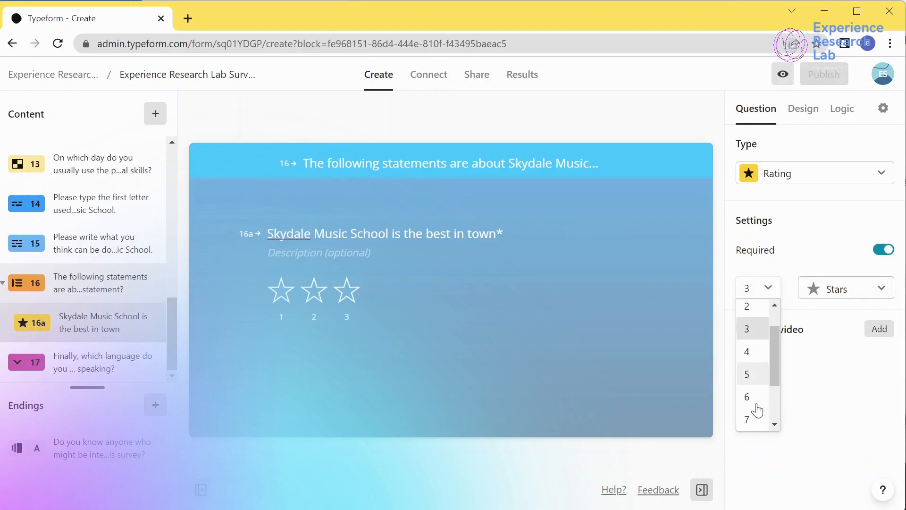
pyautogui.scroll(-2, 756, 401)
pyautogui.scroll(2, 753, 349)
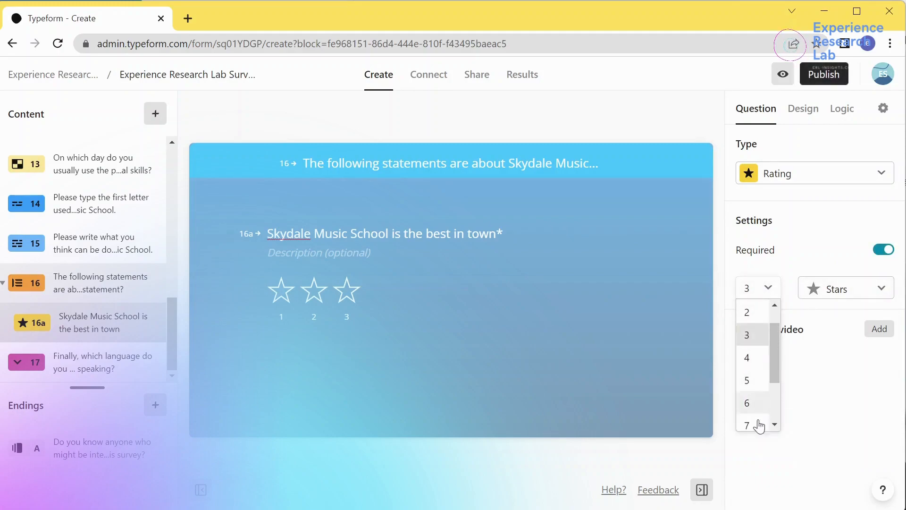
pyautogui.click(753, 425)
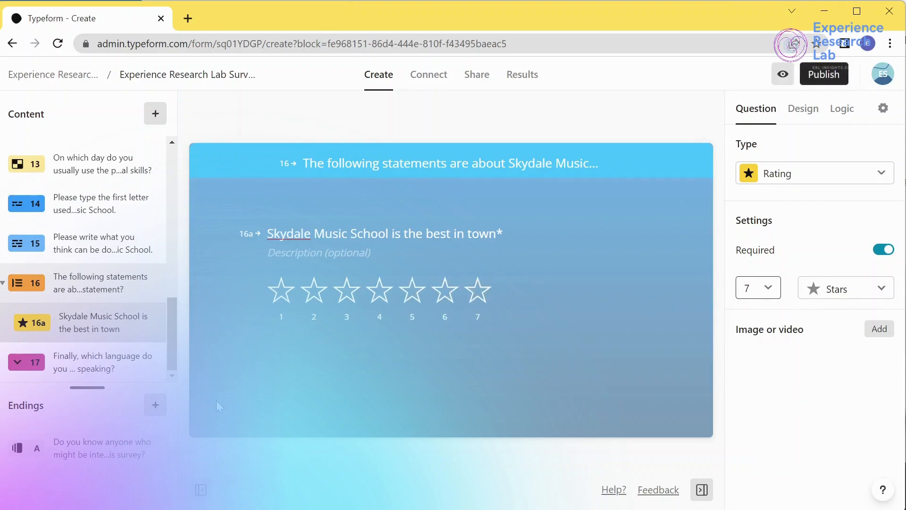
# Step: Duplicate the rating statement "Skydale Music School is the best in town" within the question group
pyautogui.rightClick(149, 326)
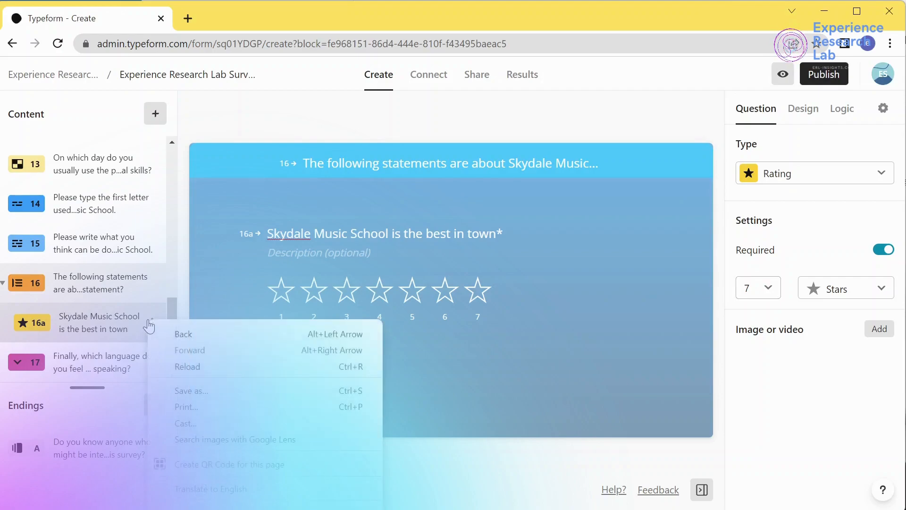
pyautogui.click(150, 321)
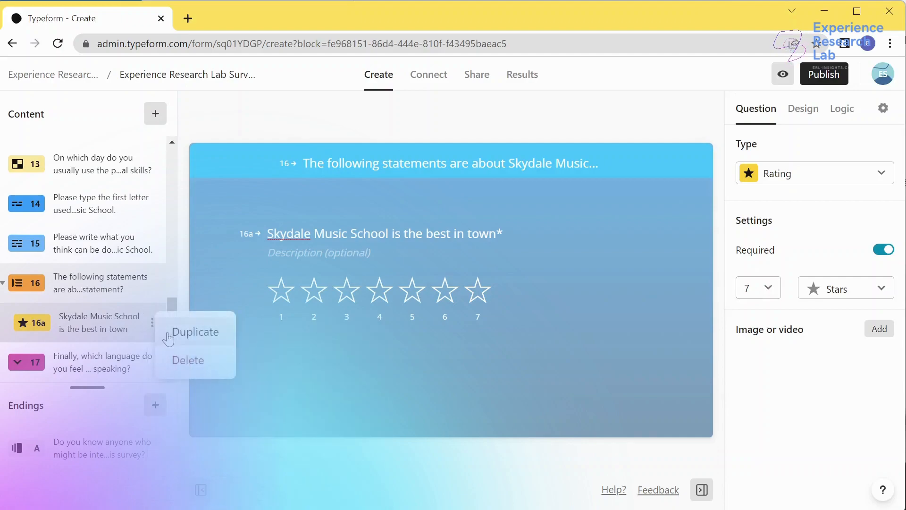
pyautogui.click(187, 334)
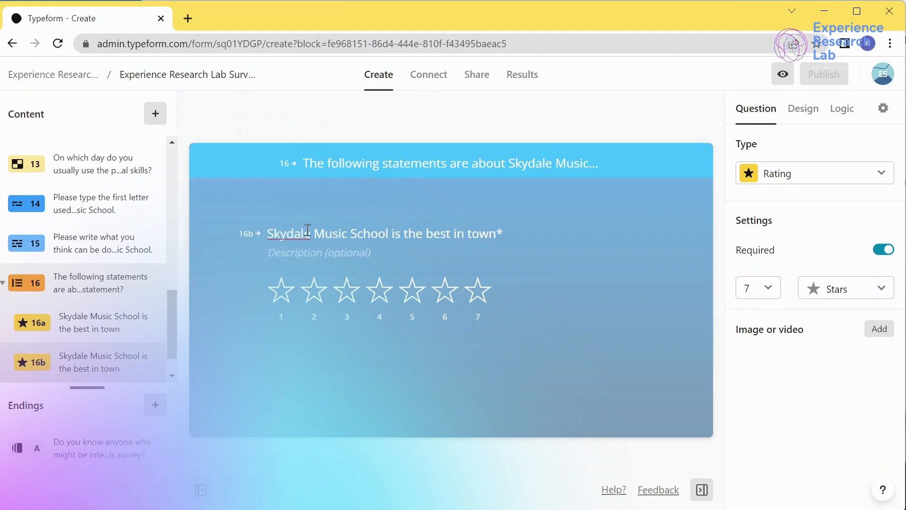
# Step: Reword the duplicated second rating statement in the group as "Skydale Music School helps me improve my musical skills."
pyautogui.click(268, 233)
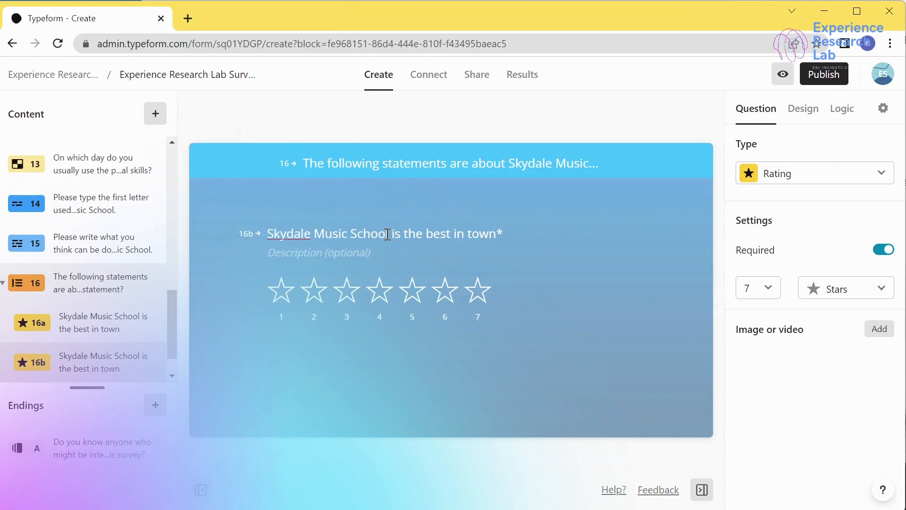
pyautogui.moveTo(388, 234); pyautogui.dragTo(536, 232)
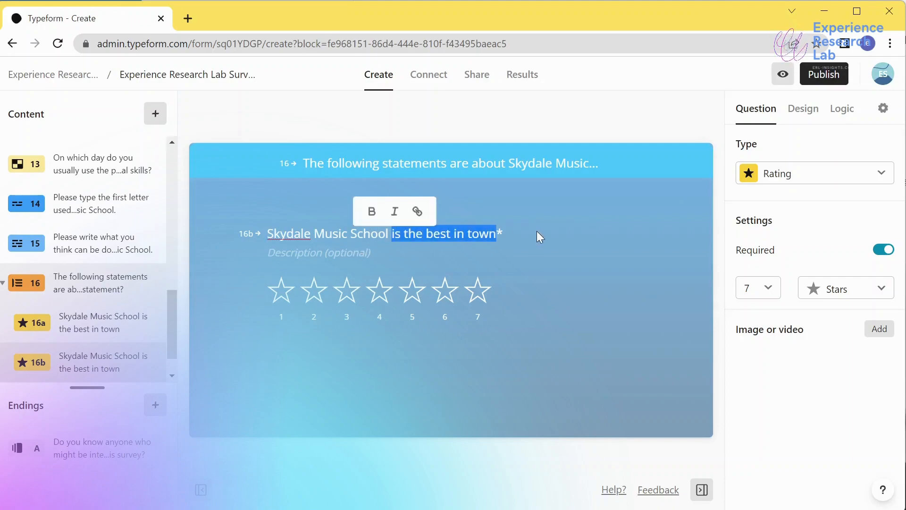
pyautogui.write('helps me i')
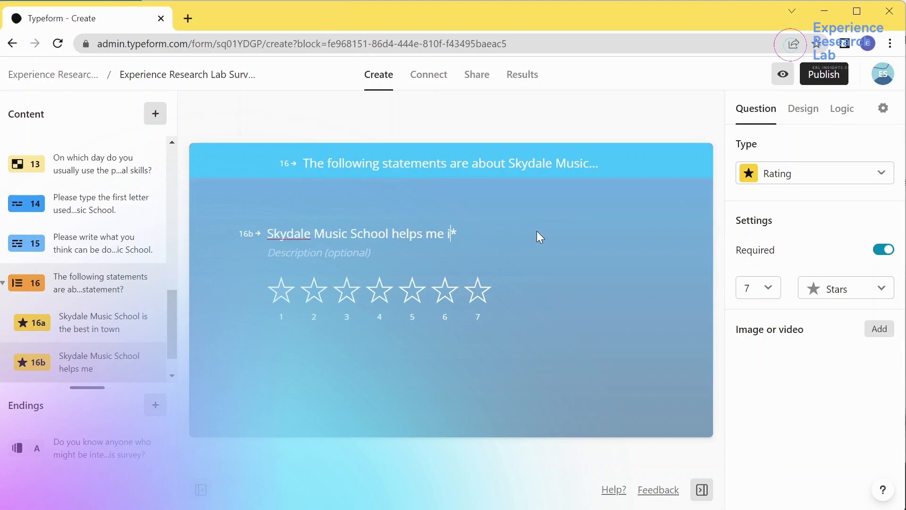
pyautogui.write('mprove my mui')
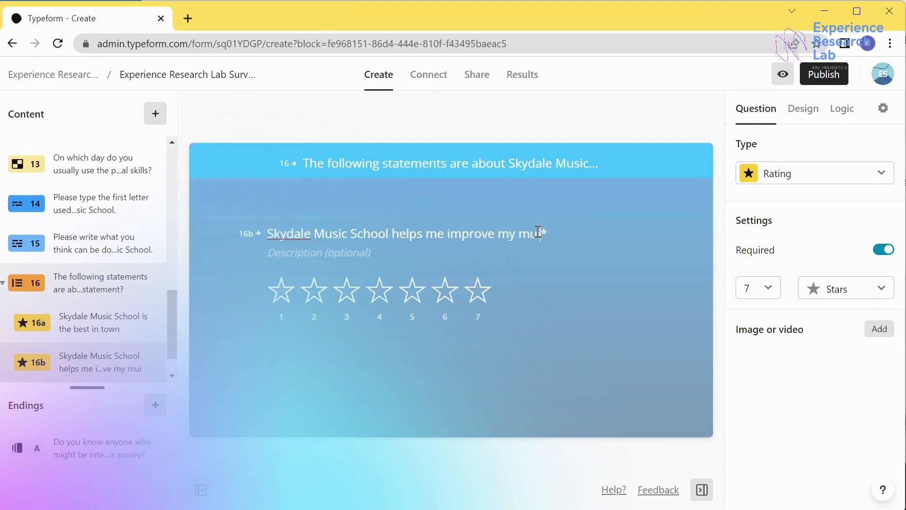
pyautogui.press('BackSpace')
pyautogui.write('sical skills')
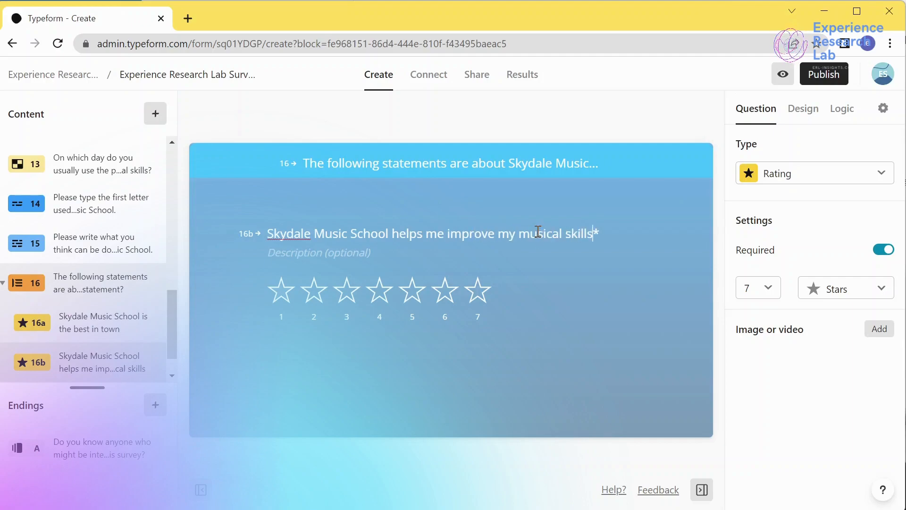
pyautogui.write('.')
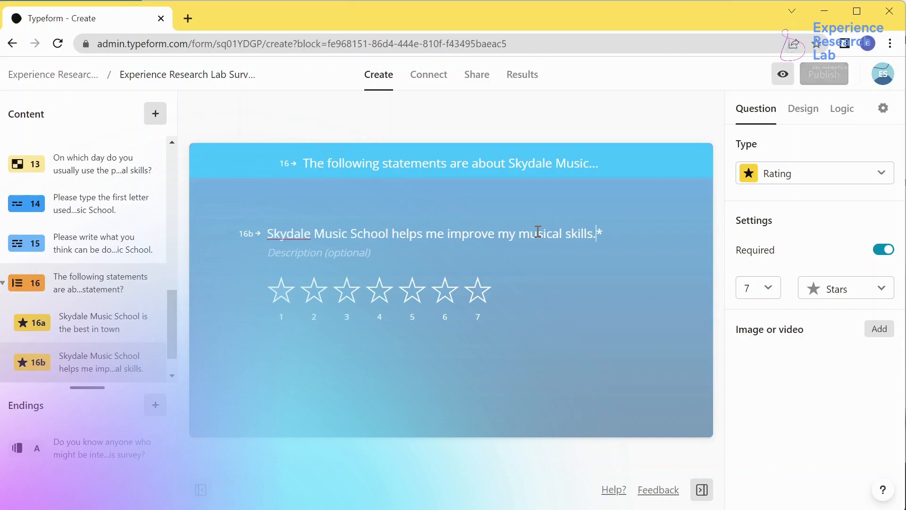
# Step: Duplicate the second rating statement and reword the copy as "The teachers at Skydale Music School are super helpful."
pyautogui.click(150, 363)
pyautogui.click(195, 372)
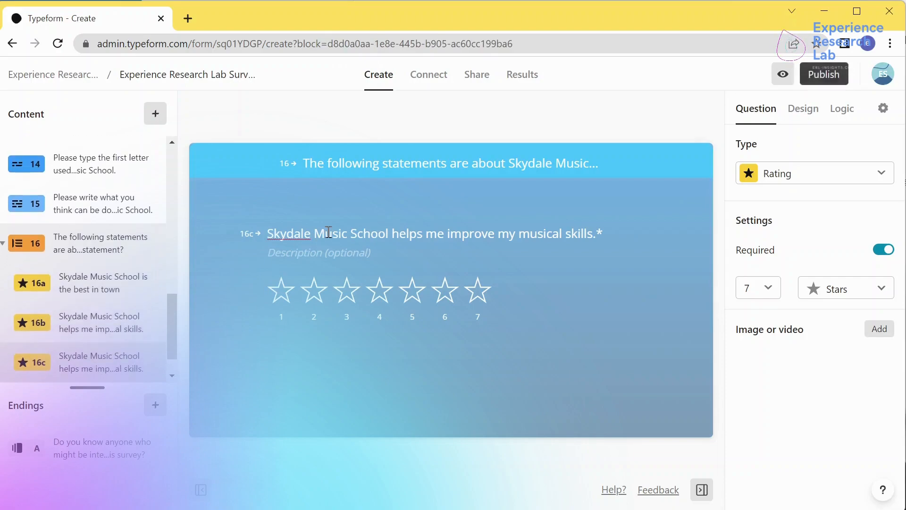
pyautogui.click(269, 232)
pyautogui.write('The teachers at')
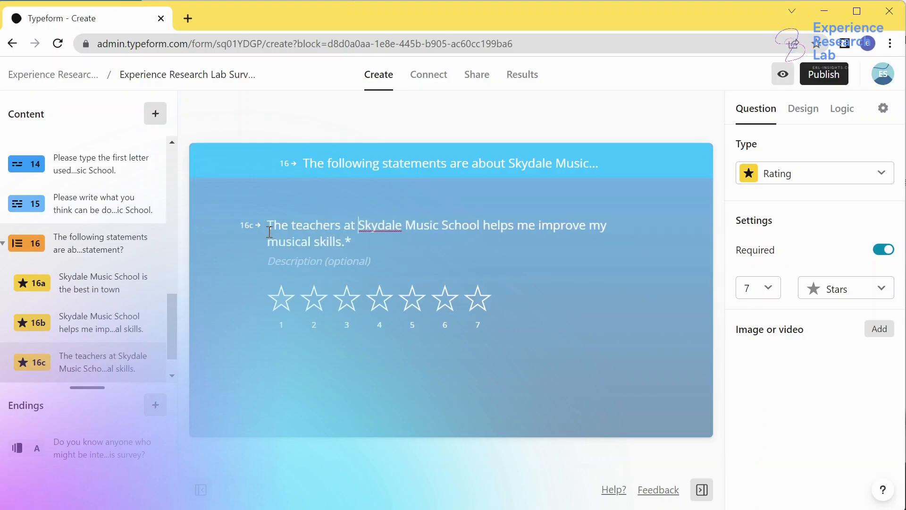
pyautogui.moveTo(483, 227); pyautogui.dragTo(601, 242)
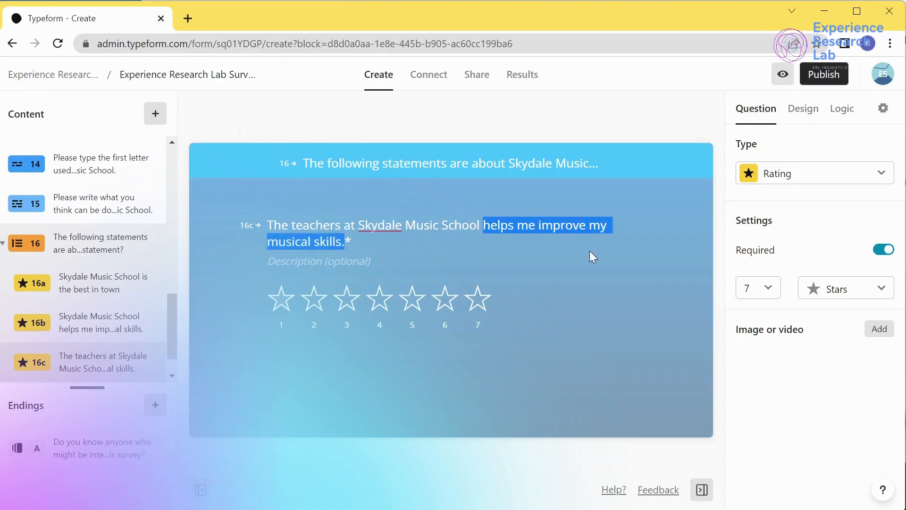
pyautogui.write('are super help')
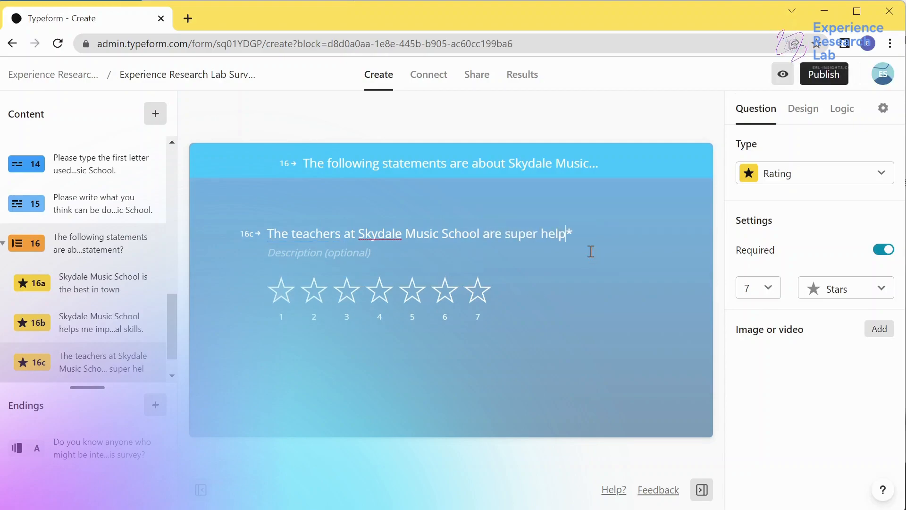
pyautogui.write('ful.')
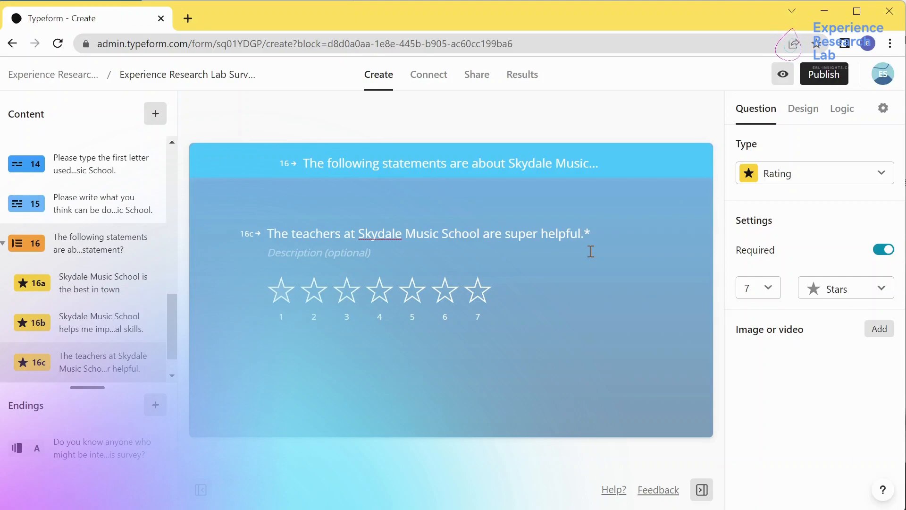
# Step: Duplicate the third rating statement and reword the copy as "Skydale Music School only uses brand new instruments."
pyautogui.click(153, 362)
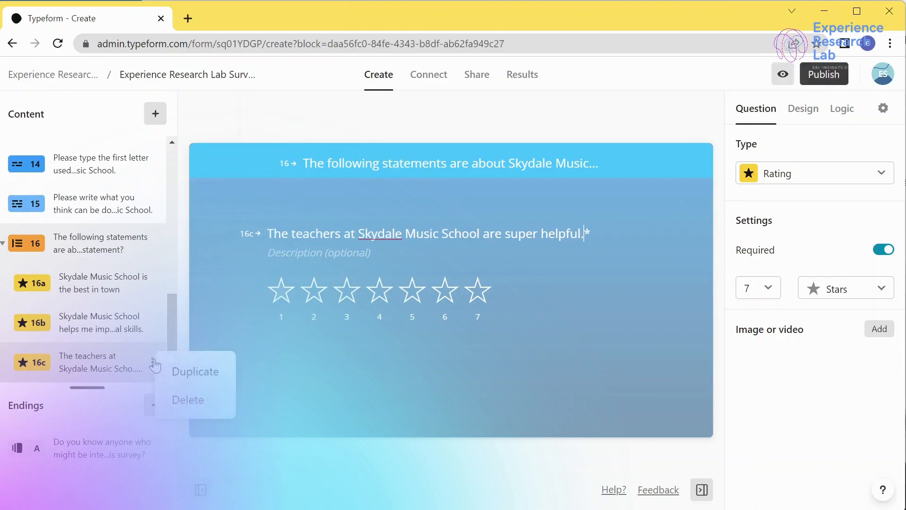
pyautogui.click(182, 373)
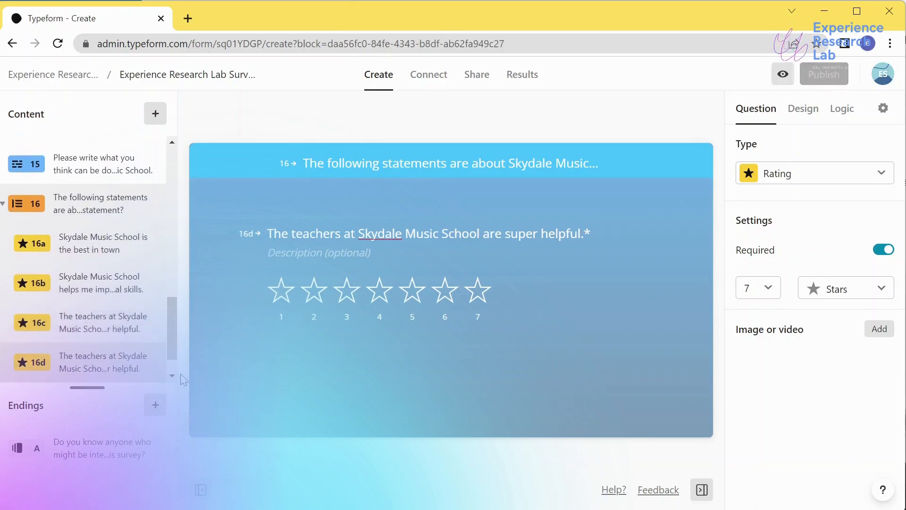
pyautogui.moveTo(265, 231); pyautogui.dragTo(516, 235)
pyautogui.press('BackSpace')
pyautogui.write('only ')
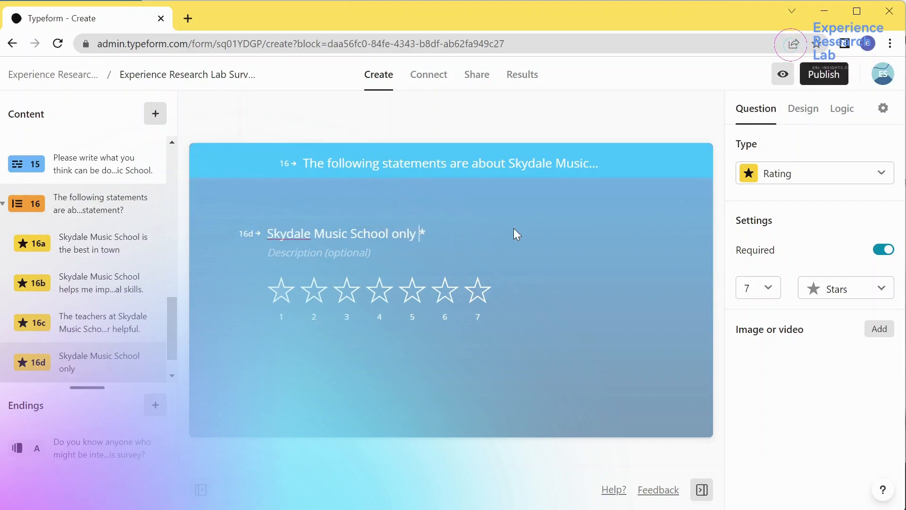
pyautogui.write('uses brand ne')
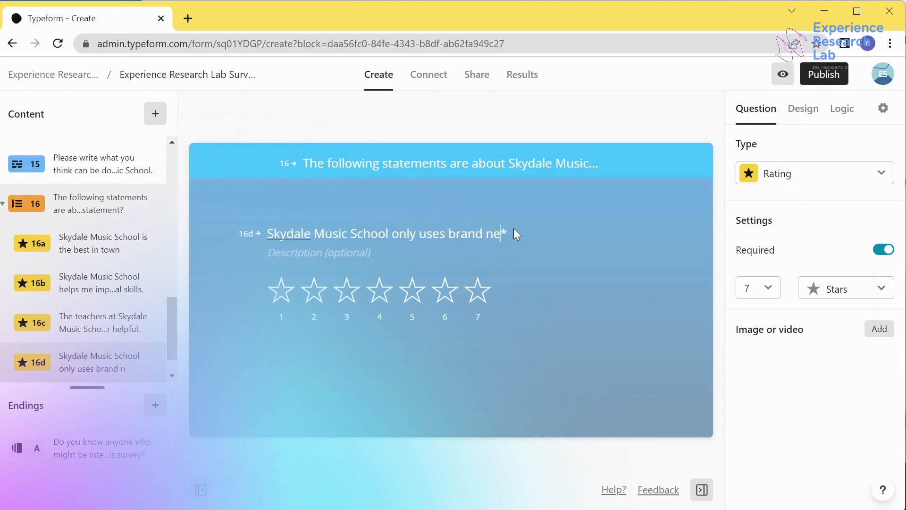
pyautogui.write('w instruments')
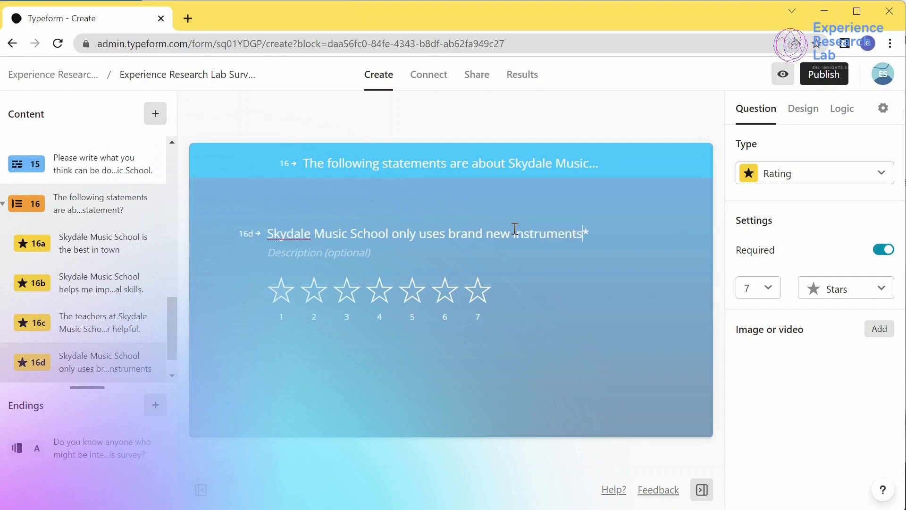
pyautogui.write('.')
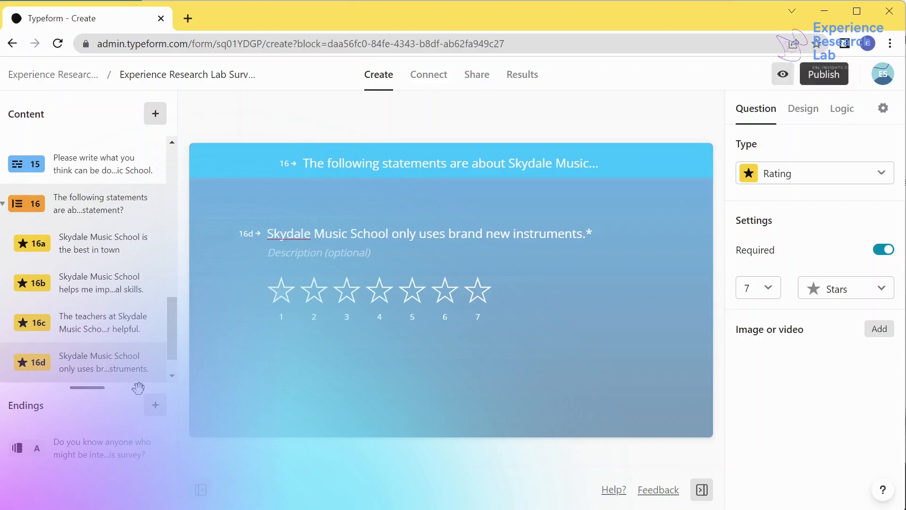
# Step: Duplicate the fourth rating statement and reword the copy as "There is nothing I can complain about Skydale Music School."
pyautogui.click(152, 362)
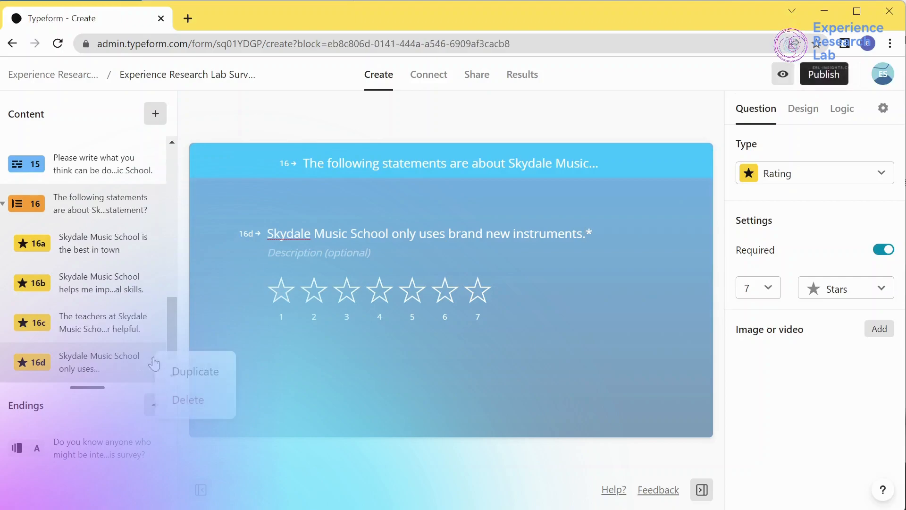
pyautogui.click(188, 378)
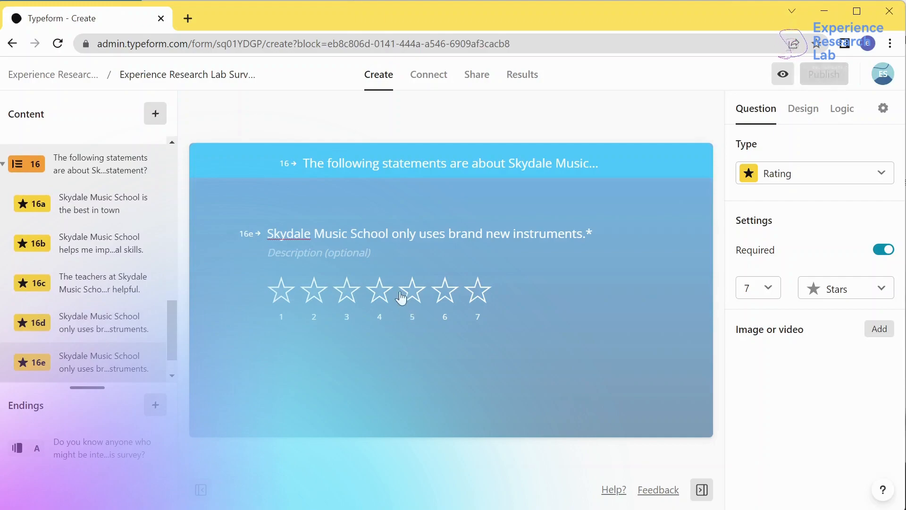
pyautogui.click(315, 234)
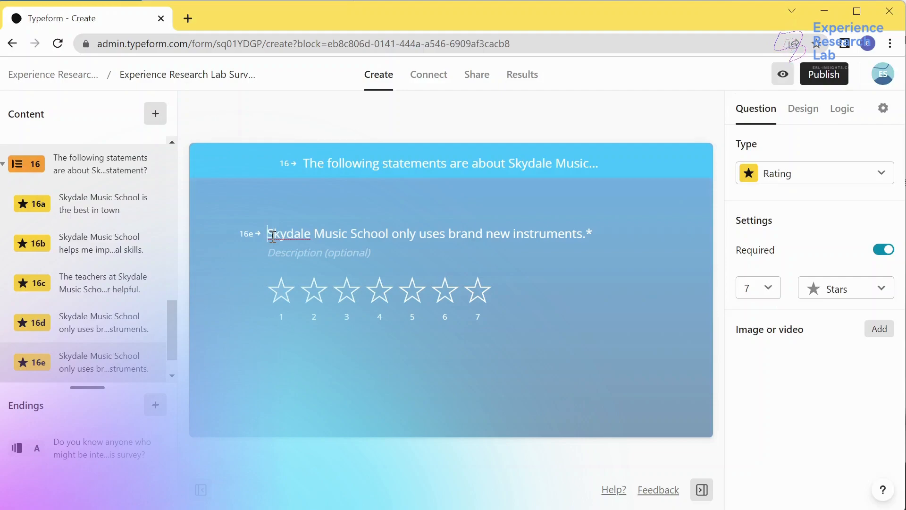
pyautogui.write('There is nothing I can complain about')
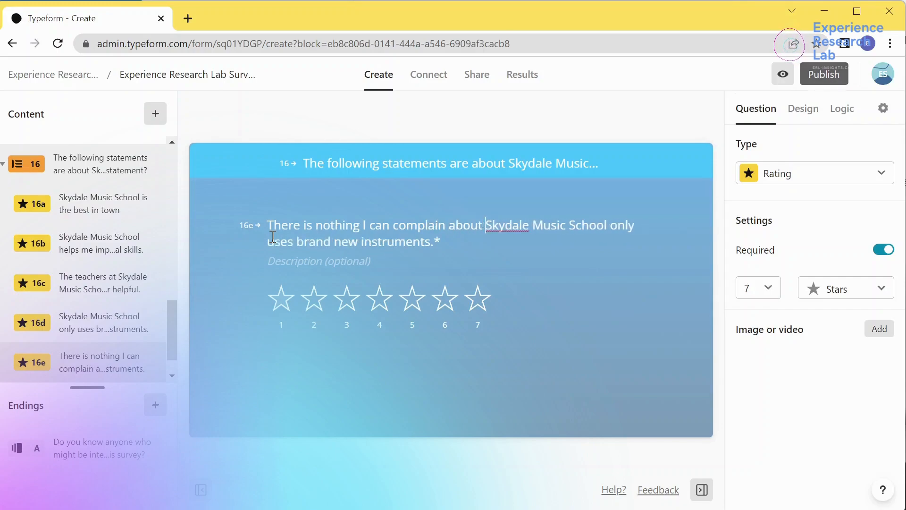
pyautogui.click(613, 236)
pyautogui.moveTo(613, 236); pyautogui.dragTo(467, 254)
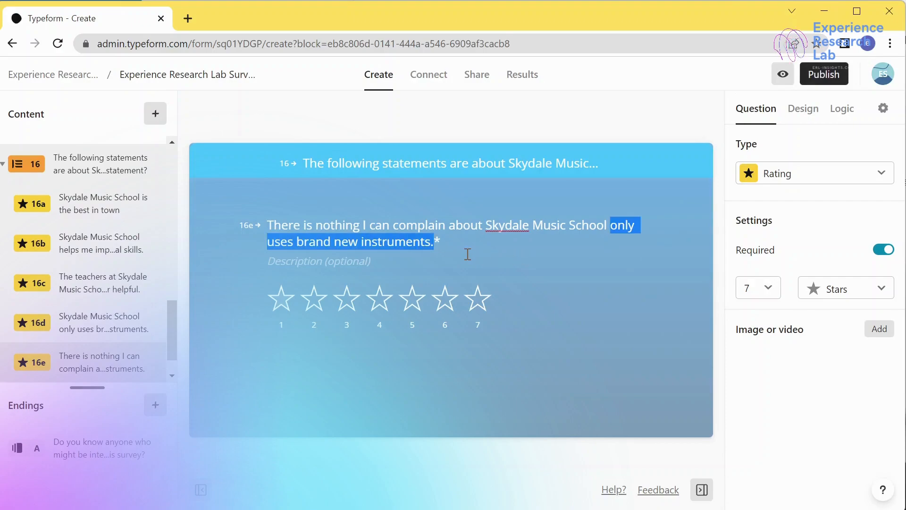
pyautogui.press('BackSpace')
pyautogui.press('BackSpace')
pyautogui.write('.')
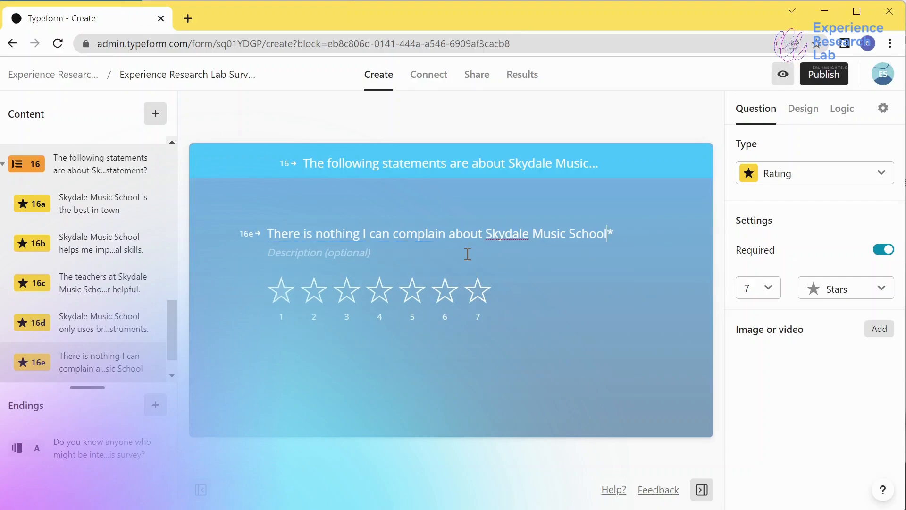